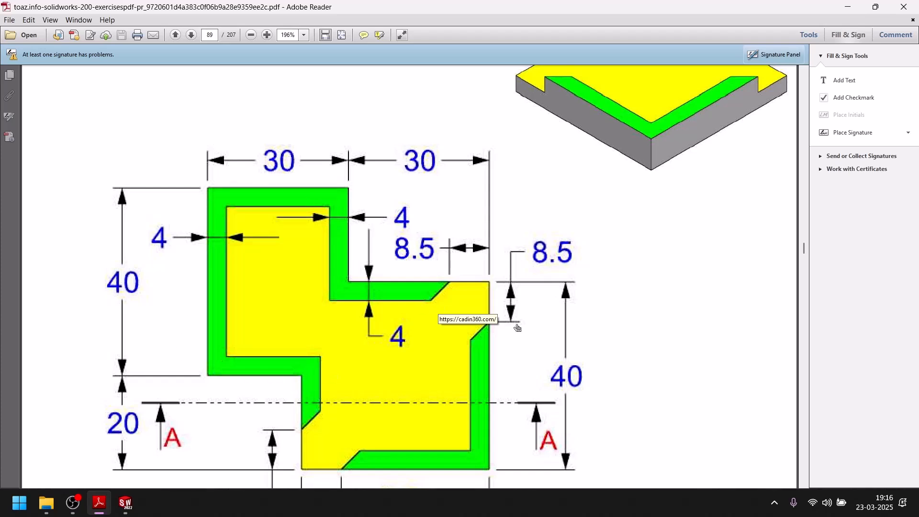
Switch to SOLIDWORKS and close the stepped profile with a vertical line from its open lower endpoint to the origin
{"action": "left_click", "coordinate": [125, 502]}
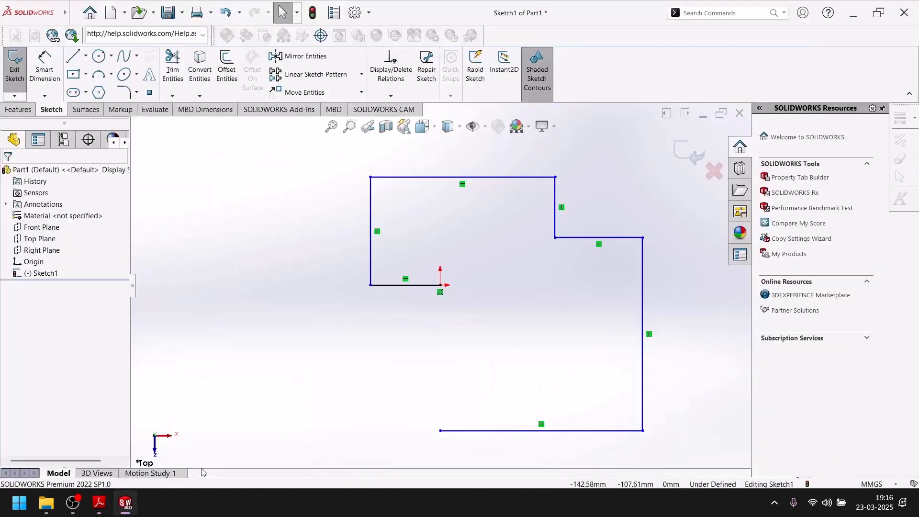
{"action": "left_click", "coordinate": [73, 55]}
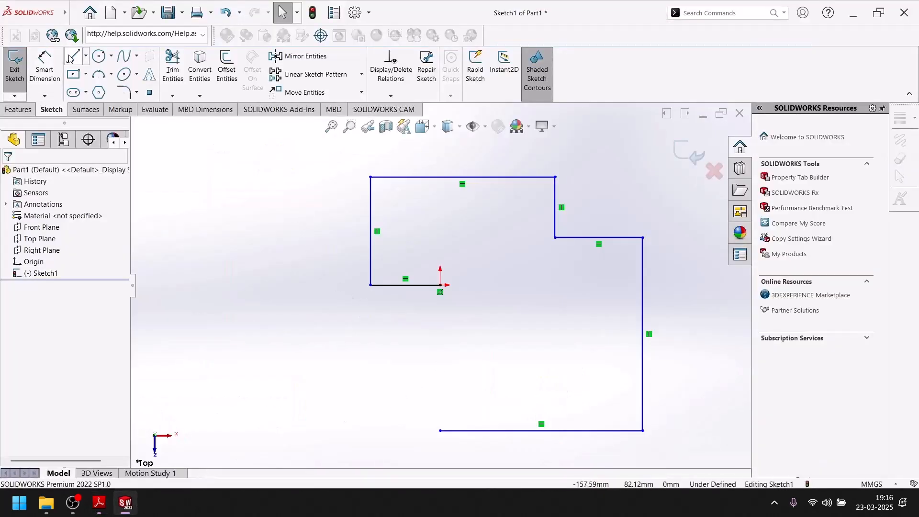
{"action": "left_click", "coordinate": [440, 430]}
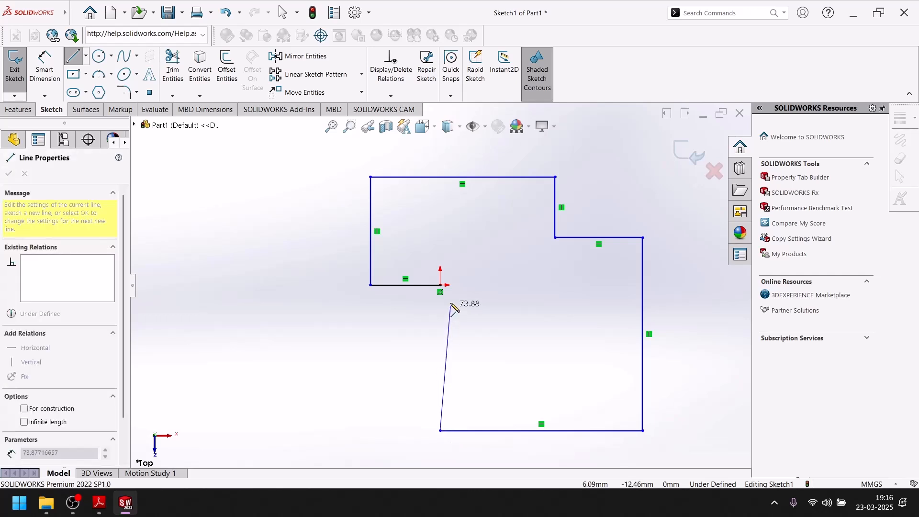
{"action": "left_click", "coordinate": [440, 285]}
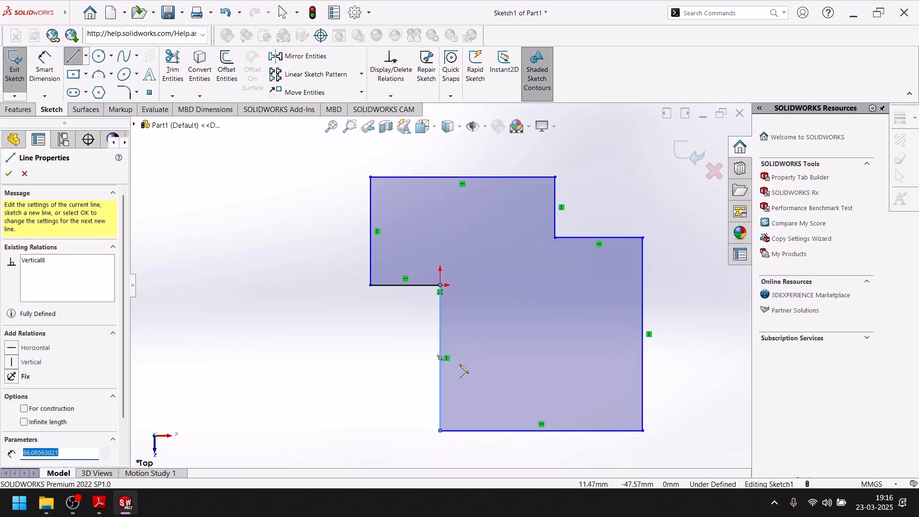
{"action": "key", "text": "Escape"}
Check the drawing in Adobe Reader, and dimension the profile's topmost horizontal edge at 30 mm in SOLIDWORKS
{"action": "left_click", "coordinate": [51, 81]}
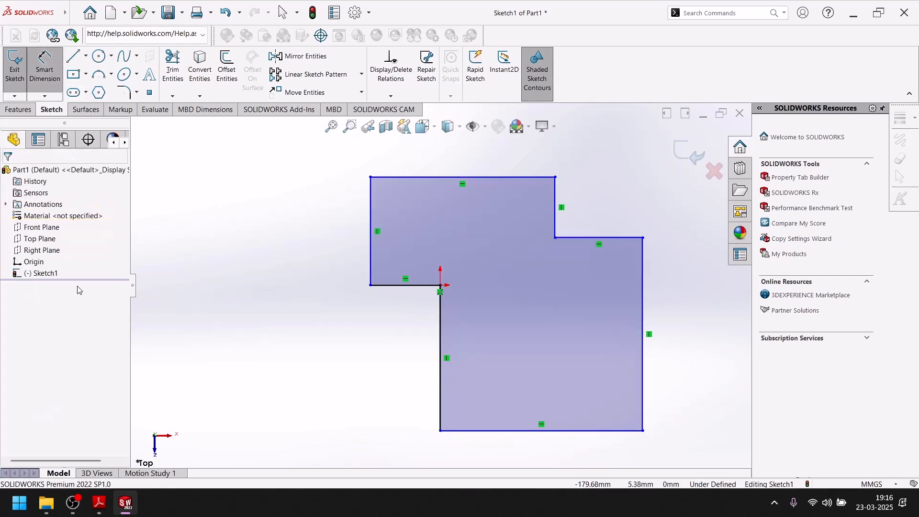
{"action": "left_click", "coordinate": [127, 505]}
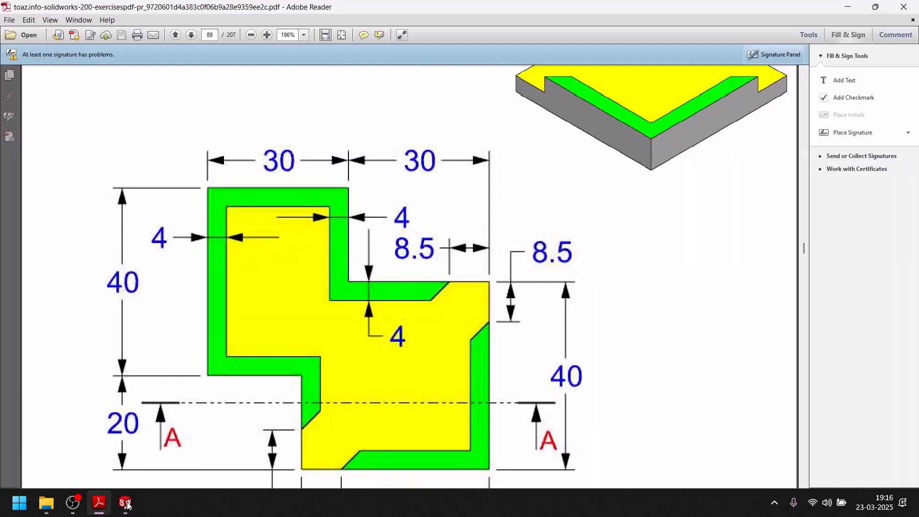
{"action": "left_click", "coordinate": [126, 502]}
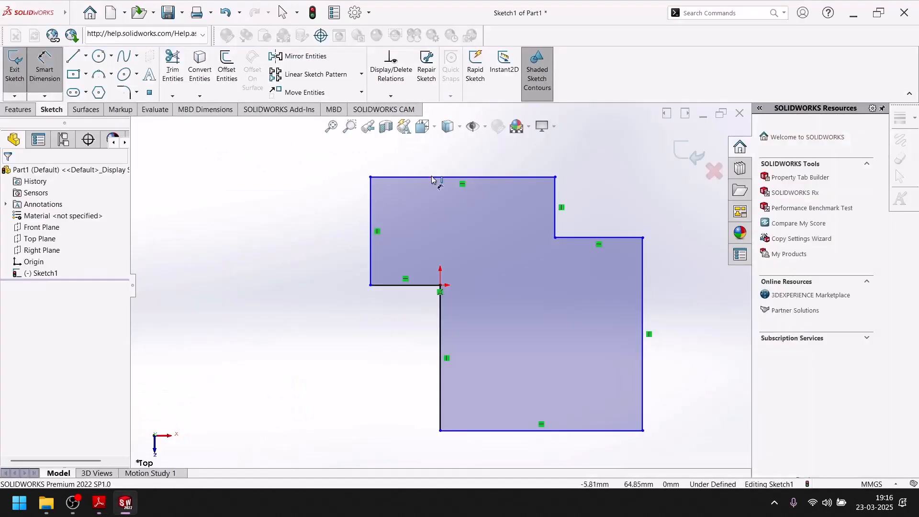
{"action": "left_click", "coordinate": [434, 177]}
{"action": "left_click", "coordinate": [426, 165]}
{"action": "type", "text": "30"}
{"action": "key", "text": "Return"}
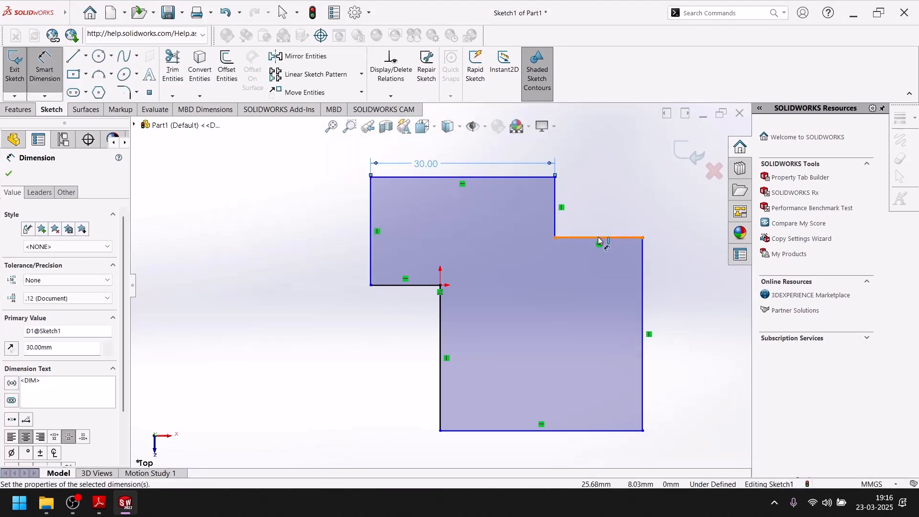
Dimension the horizontal edge of the upper-right step at 30 mm
{"action": "left_click", "coordinate": [600, 237]}
{"action": "left_click", "coordinate": [598, 201]}
{"action": "type", "text": "30"}
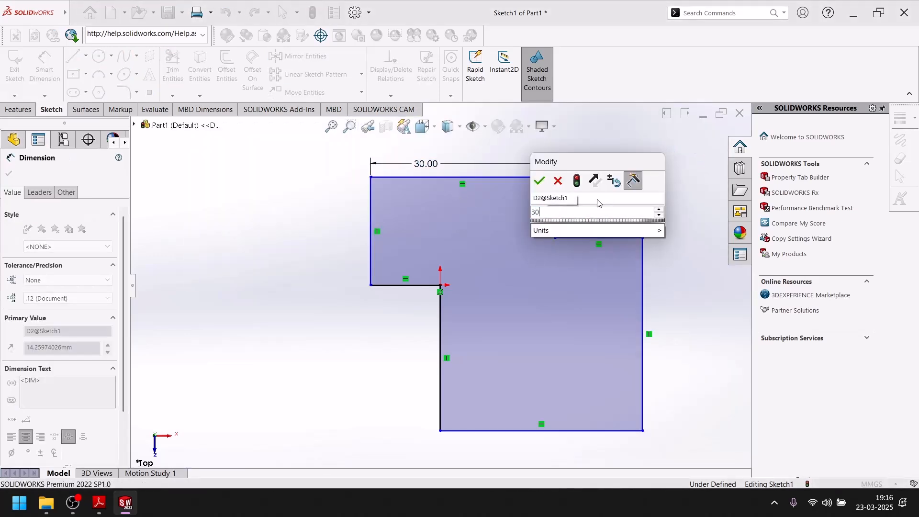
{"action": "key", "text": "Return"}
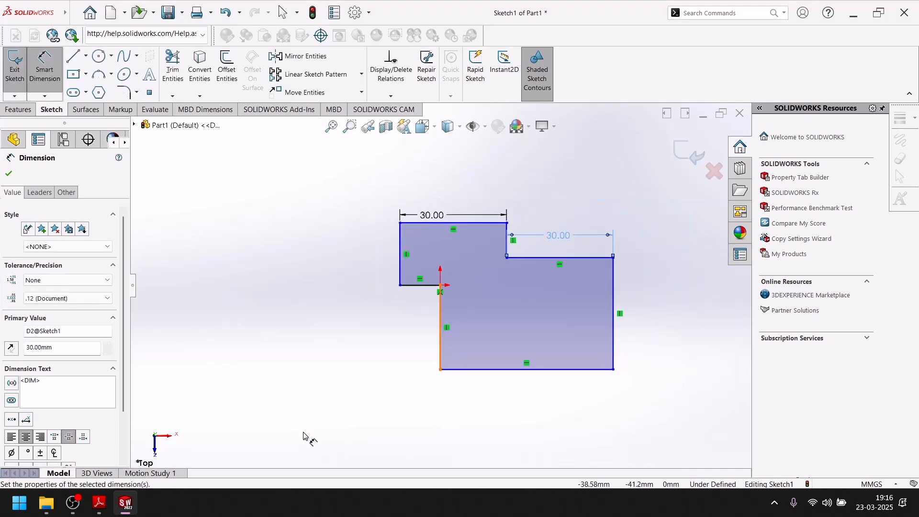
Consult the drawing in Adobe Reader, and dimension the profile's leftmost vertical edge at 40 mm in SOLIDWORKS
{"action": "left_click", "coordinate": [123, 507]}
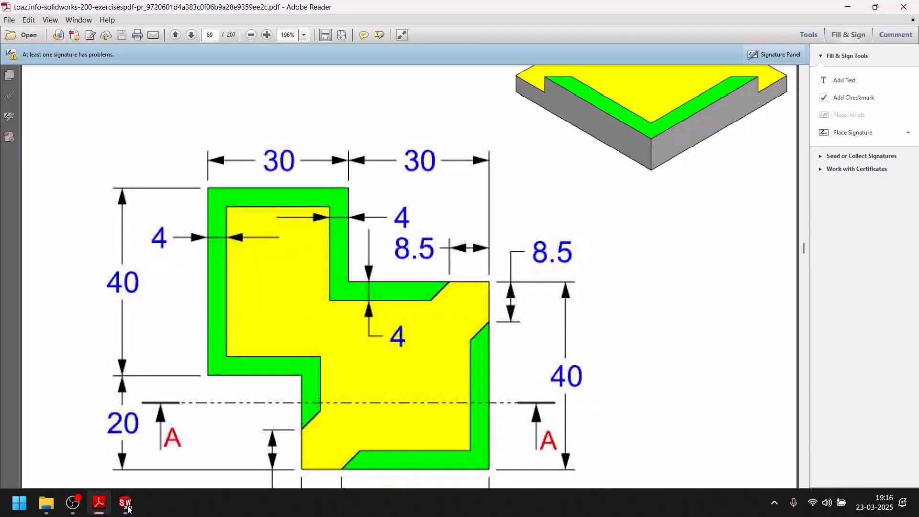
{"action": "left_click", "coordinate": [127, 508]}
{"action": "left_click", "coordinate": [387, 248]}
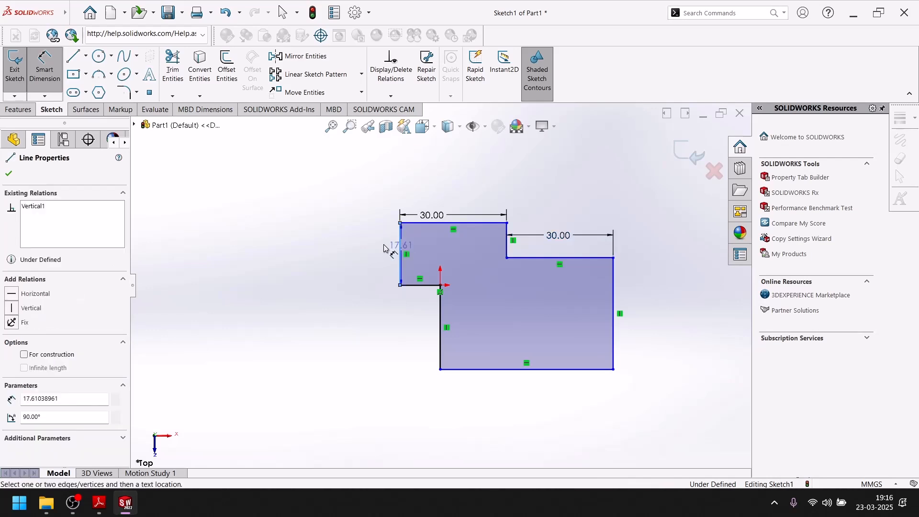
{"action": "left_click", "coordinate": [380, 244]}
{"action": "type", "text": "40"}
{"action": "key", "text": "Return"}
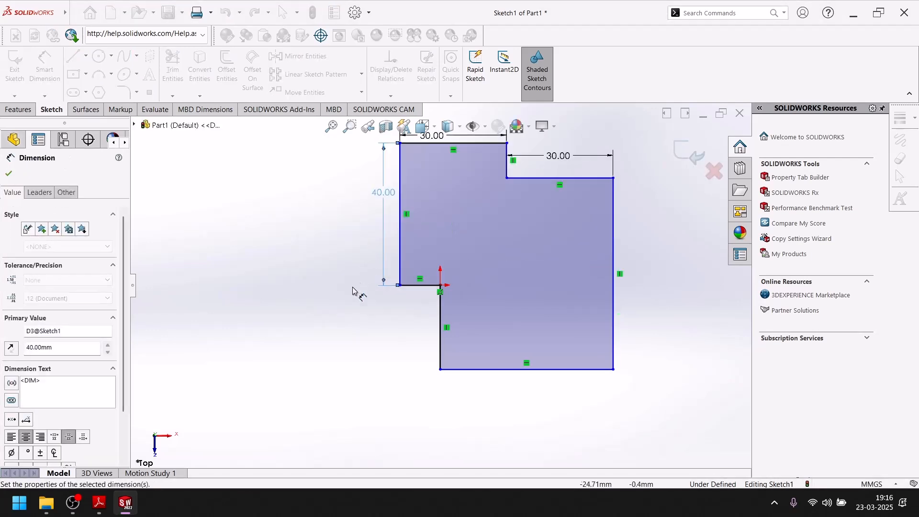
Look up the lower step's height in the Adobe Reader drawing, and dimension the vertical edge below the origin at 20 mm in SOLIDWORKS
{"action": "left_click", "coordinate": [121, 509]}
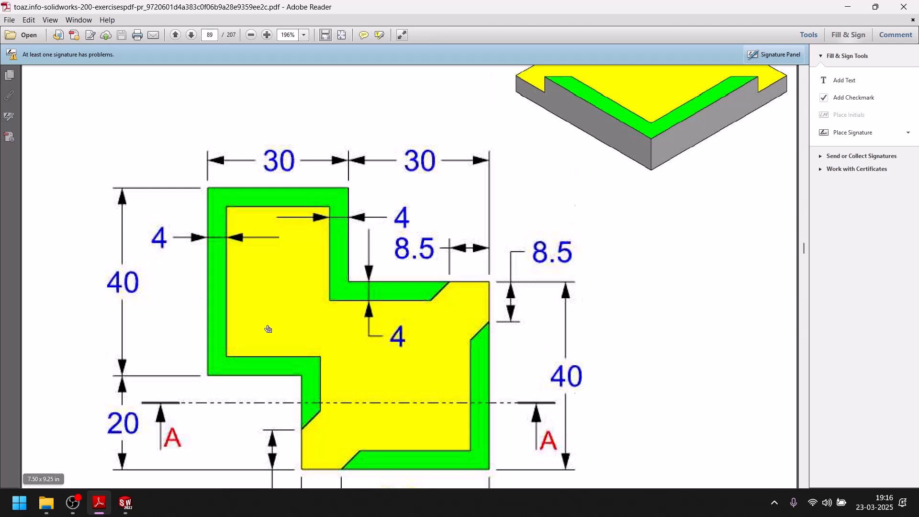
{"action": "scroll", "coordinate": [268, 329], "scroll_direction": "down", "scroll_amount": 3}
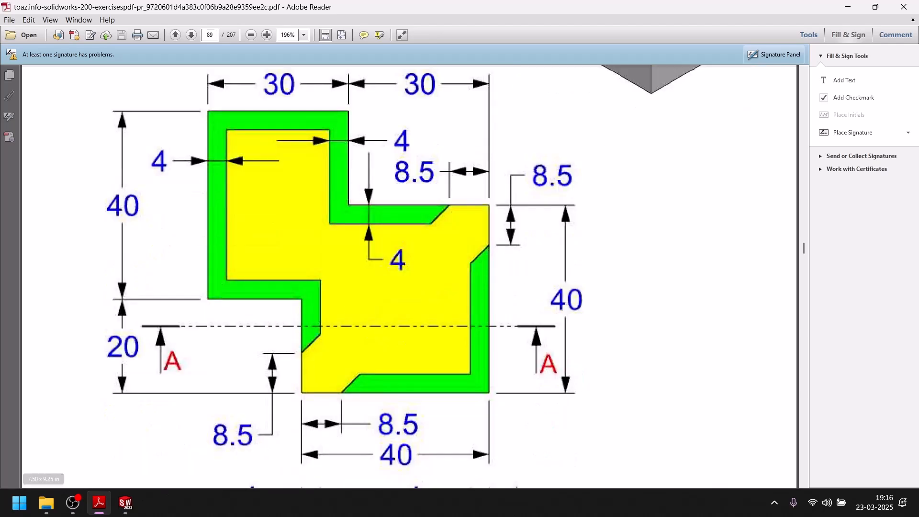
{"action": "left_click", "coordinate": [125, 503]}
{"action": "left_click", "coordinate": [440, 326]}
{"action": "left_click", "coordinate": [409, 325]}
{"action": "type", "text": "20"}
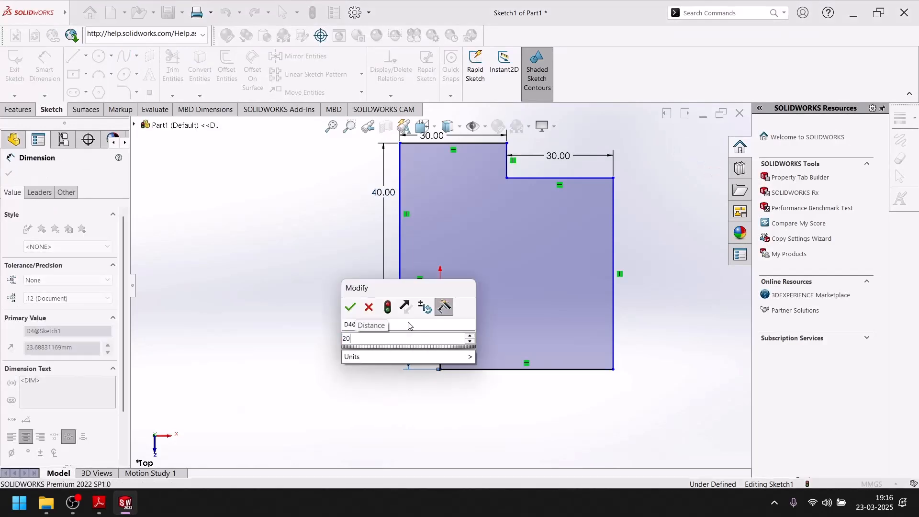
{"action": "key", "text": "Return"}
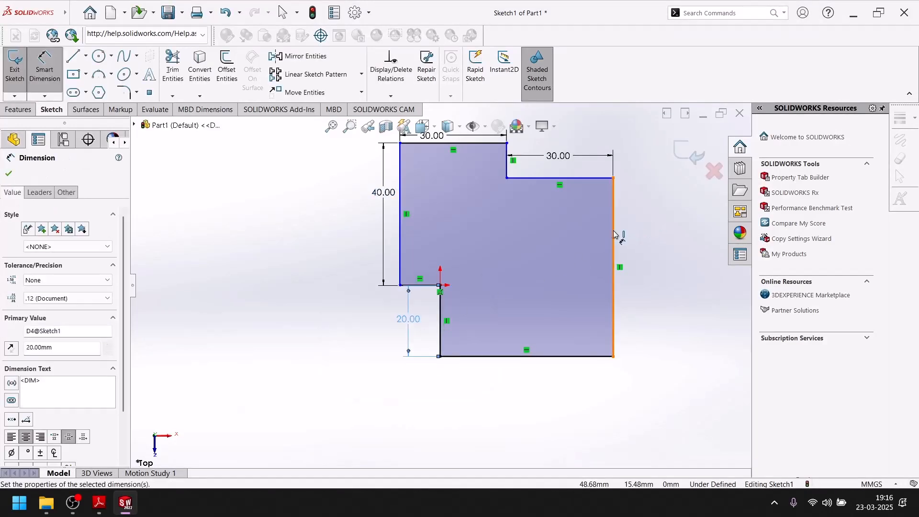
Dimension the profile's rightmost vertical edge at 40 mm
{"action": "left_click", "coordinate": [615, 234]}
{"action": "left_click", "coordinate": [642, 230]}
{"action": "type", "text": "40"}
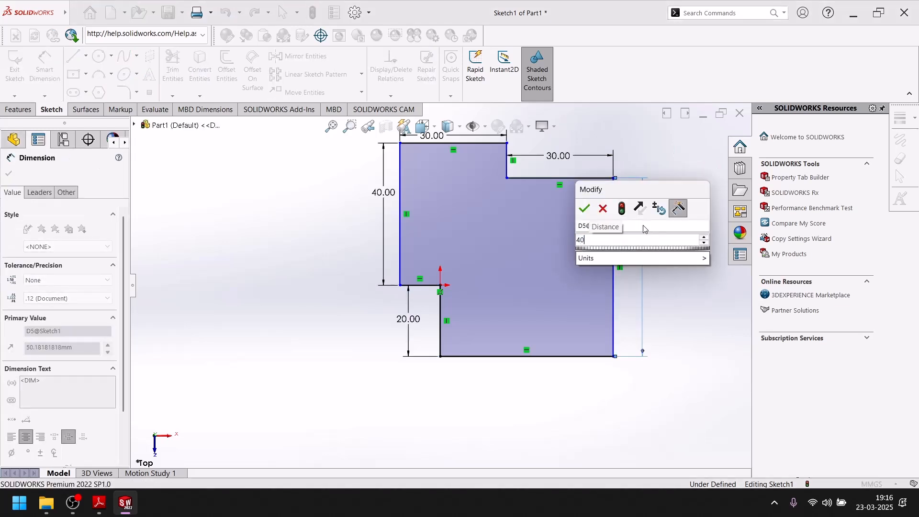
{"action": "key", "text": "Return"}
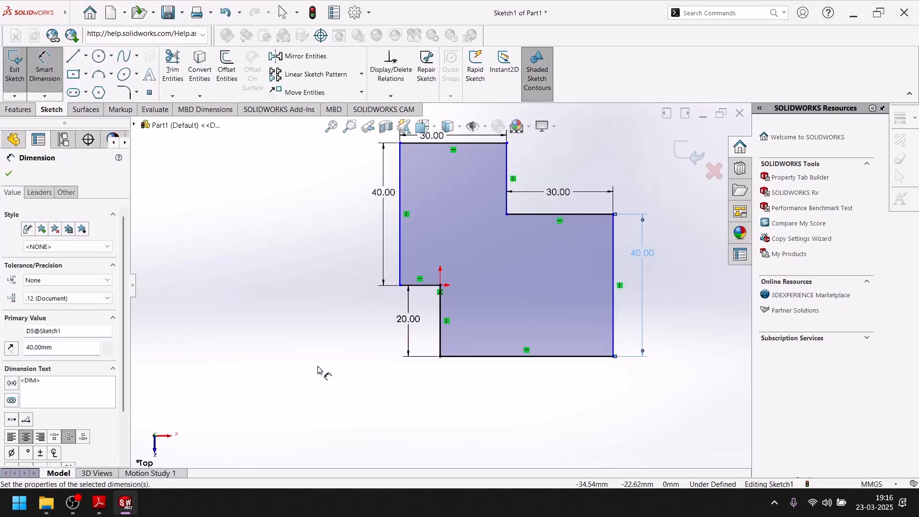
Check the base width in the Adobe Reader drawing, and dimension the profile's bottom edge at 40 mm in SOLIDWORKS
{"action": "left_click", "coordinate": [126, 501]}
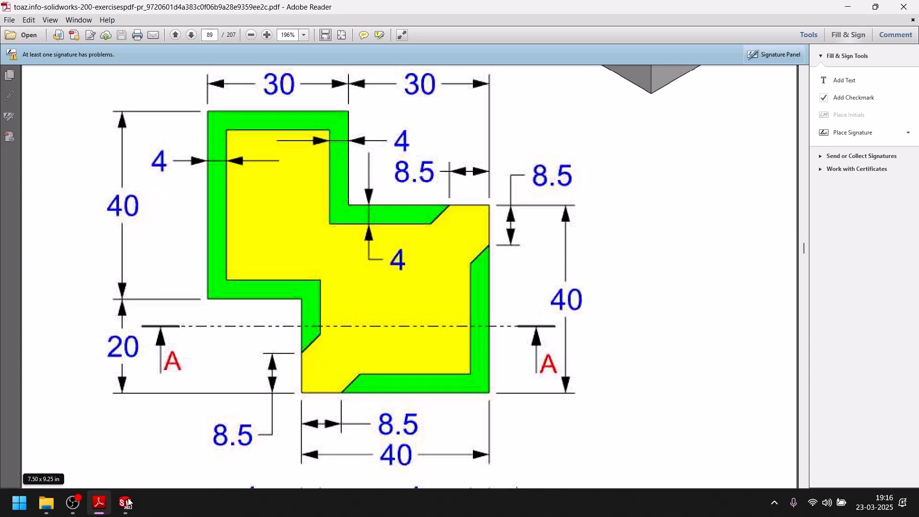
{"action": "left_click", "coordinate": [126, 501]}
{"action": "left_click", "coordinate": [526, 356]}
{"action": "left_click", "coordinate": [545, 395]}
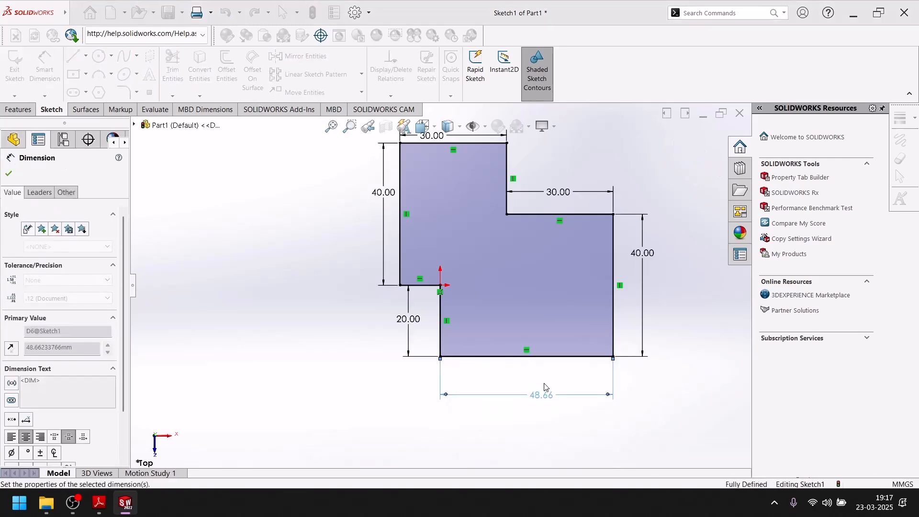
{"action": "left_click", "coordinate": [132, 510]}
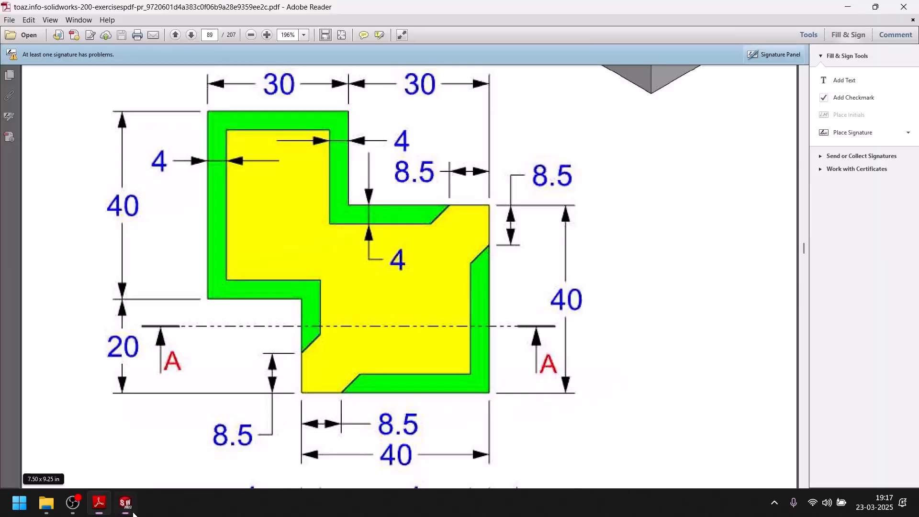
{"action": "left_click", "coordinate": [126, 504]}
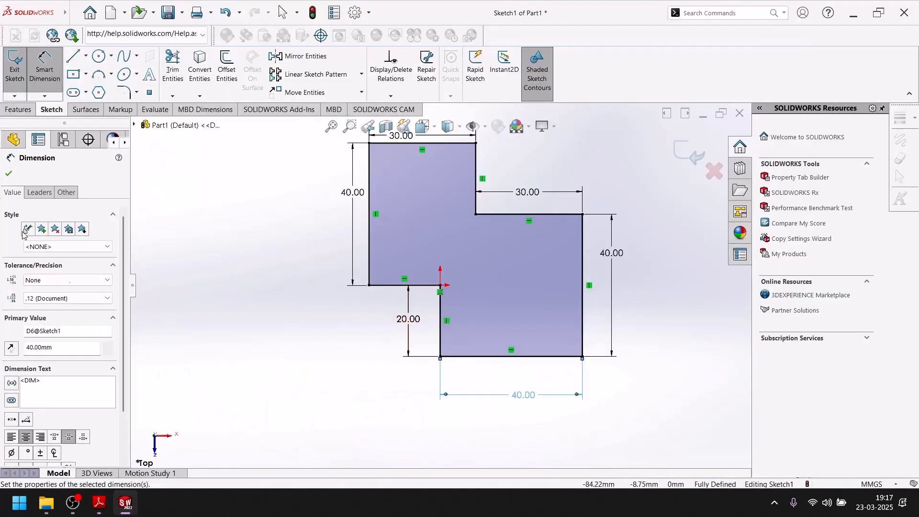
{"action": "left_click", "coordinate": [8, 173]}
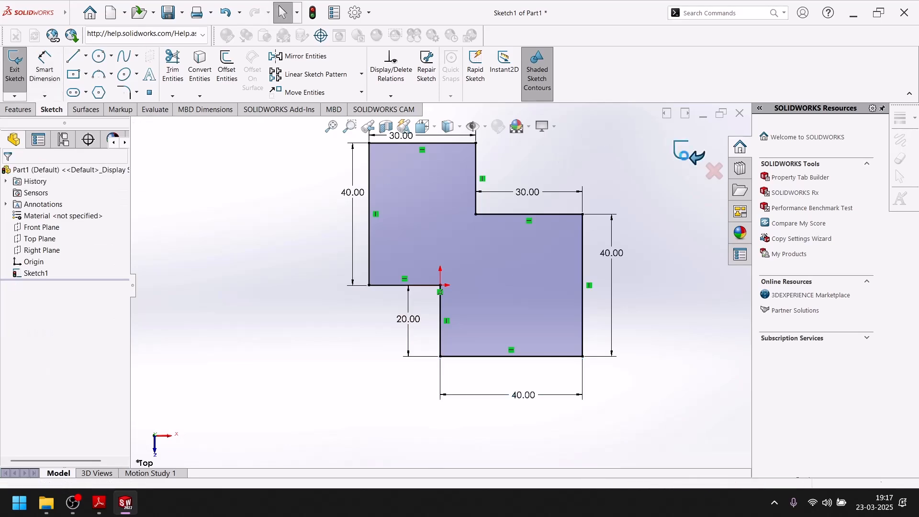
Exit the sketch, check the thickness in the Adobe Reader section view, and extrude the profile 8 mm as a blind boss in SOLIDWORKS
{"action": "left_click", "coordinate": [690, 154]}
{"action": "left_click", "coordinate": [20, 109]}
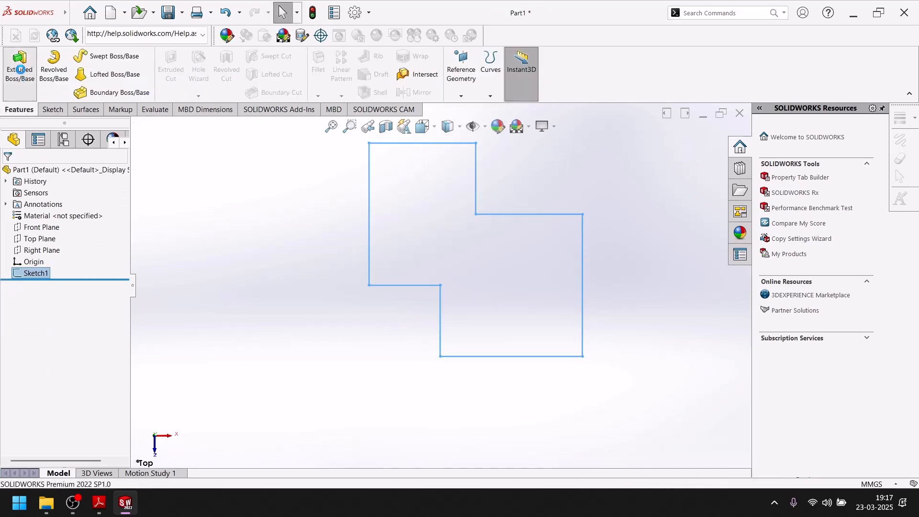
{"action": "left_click", "coordinate": [19, 67]}
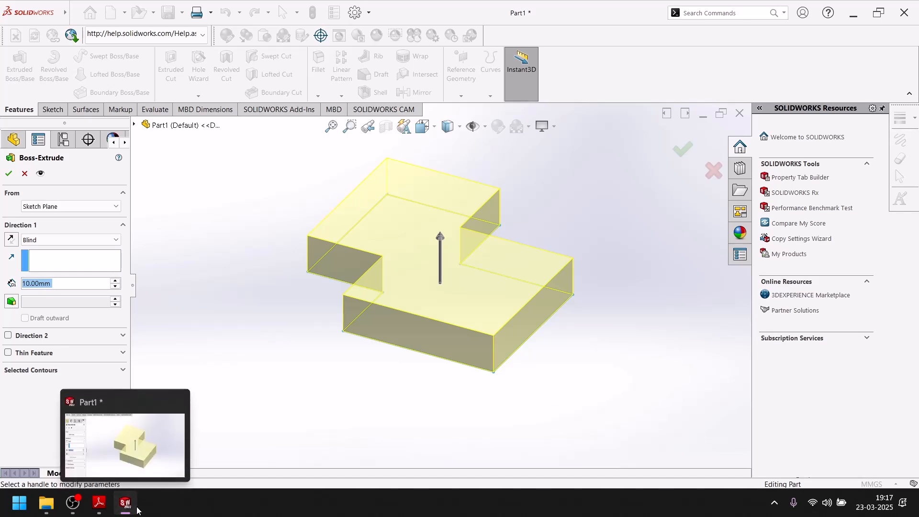
{"action": "left_click", "coordinate": [99, 502]}
{"action": "scroll", "coordinate": [439, 279], "scroll_direction": "down", "scroll_amount": 5}
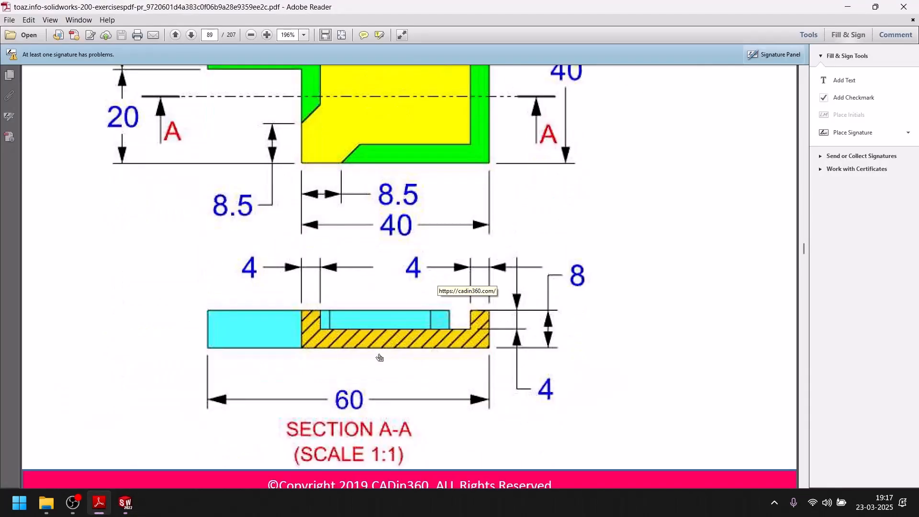
{"action": "scroll", "coordinate": [380, 357], "scroll_direction": "up", "scroll_amount": 3}
{"action": "scroll", "coordinate": [379, 358], "scroll_direction": "down", "scroll_amount": 3}
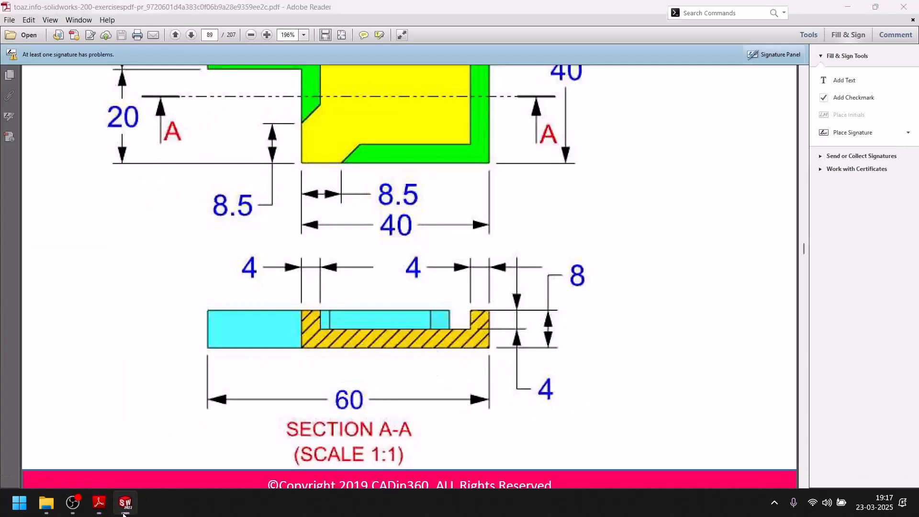
{"action": "left_click", "coordinate": [125, 502]}
{"action": "double_click", "coordinate": [74, 281]}
{"action": "type", "text": "8"}
{"action": "key", "text": "Return"}
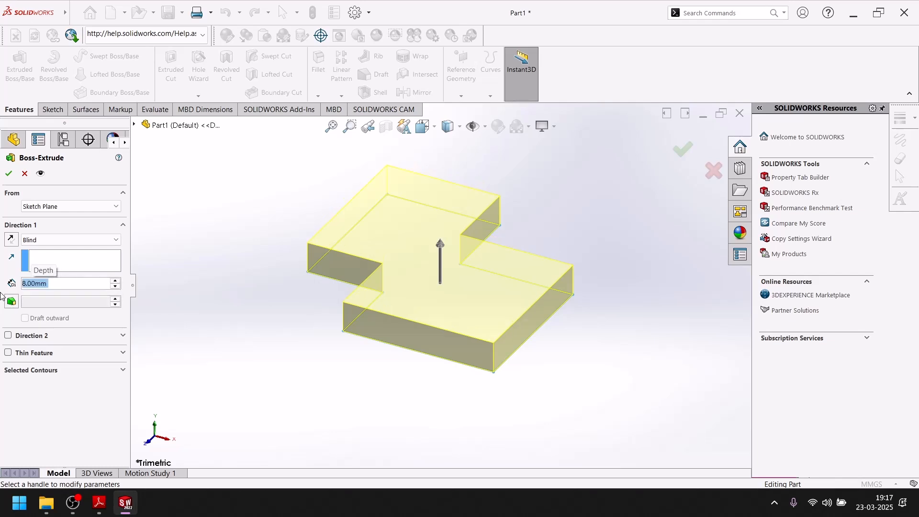
{"action": "left_click", "coordinate": [9, 174]}
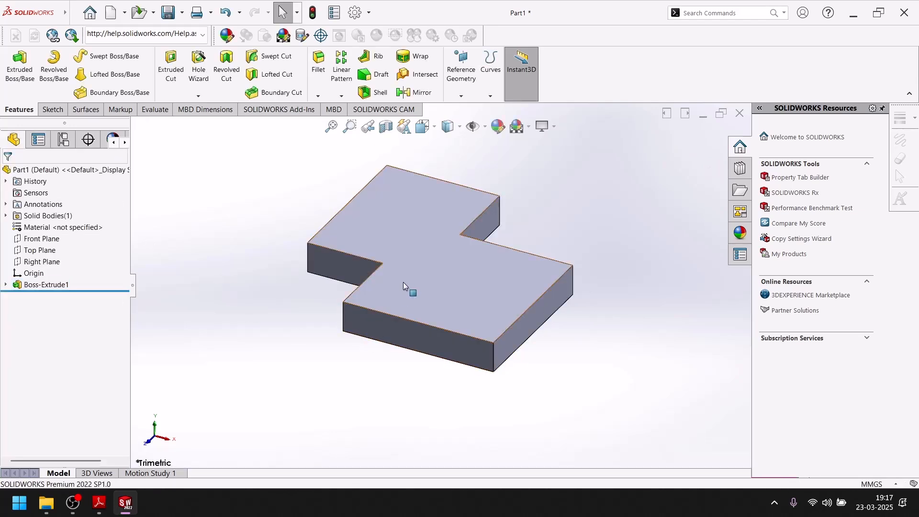
Start a sketch on the top face of the extruded body and convert the face's outline into sketch entities
{"action": "left_click", "coordinate": [426, 278]}
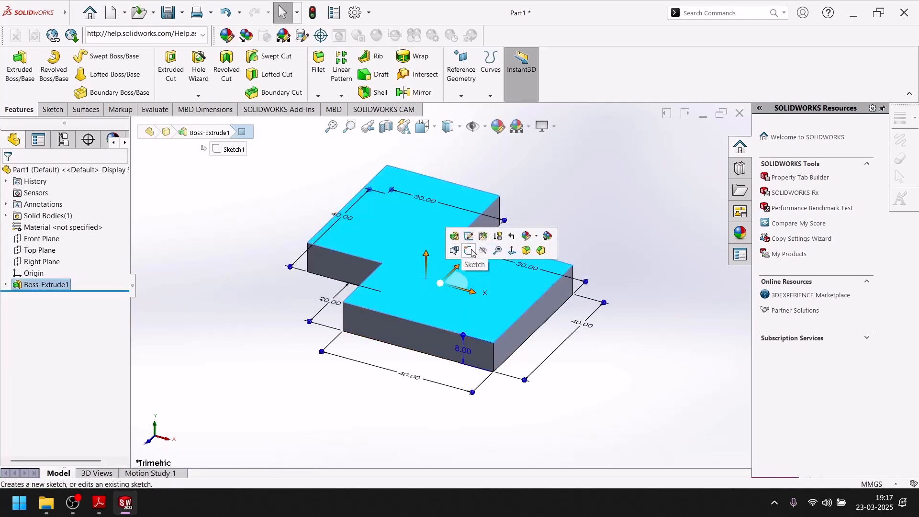
{"action": "left_click", "coordinate": [464, 253]}
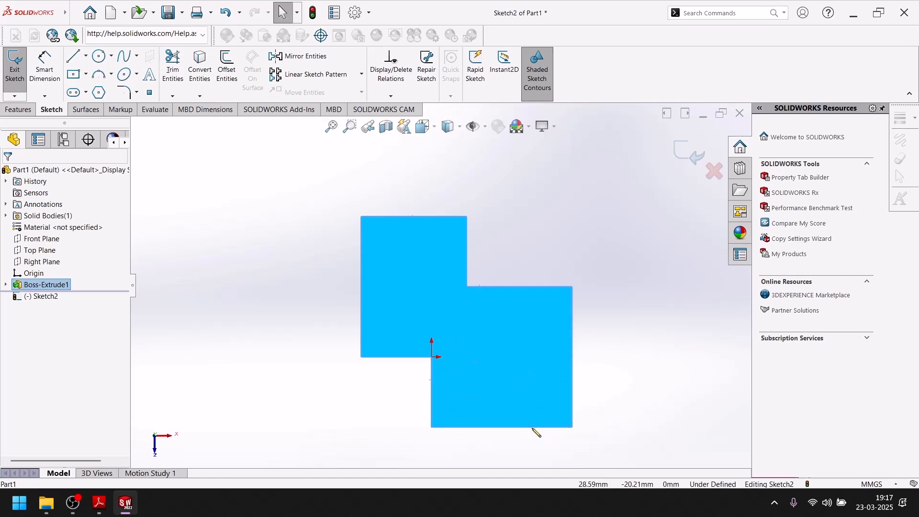
{"action": "left_click", "coordinate": [200, 65]}
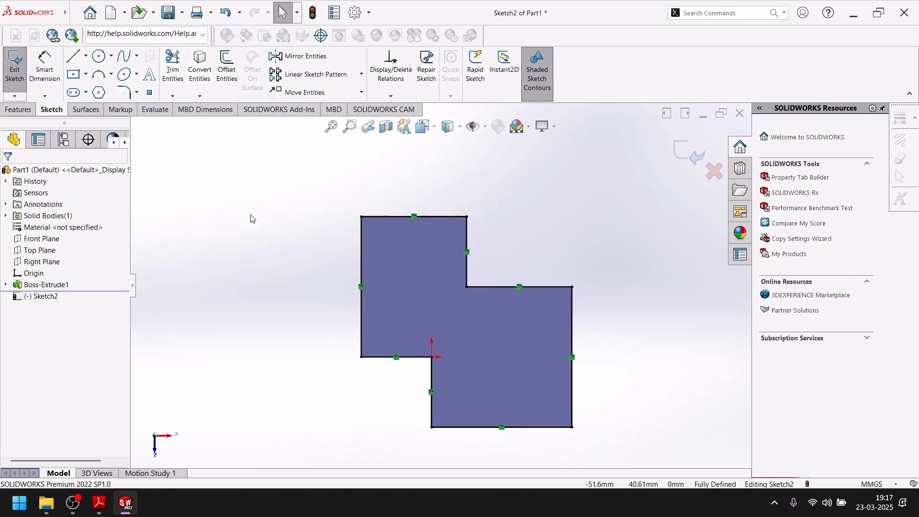
Check the rim width in the Adobe Reader drawing, and offset the converted outline 5 mm inward in SOLIDWORKS
{"action": "left_click", "coordinate": [122, 513]}
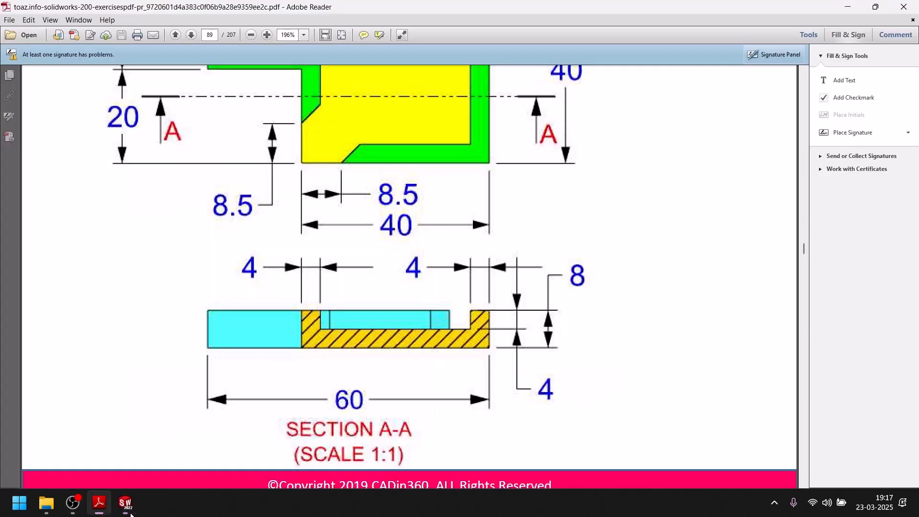
{"action": "scroll", "coordinate": [473, 240], "scroll_direction": "up", "scroll_amount": 6}
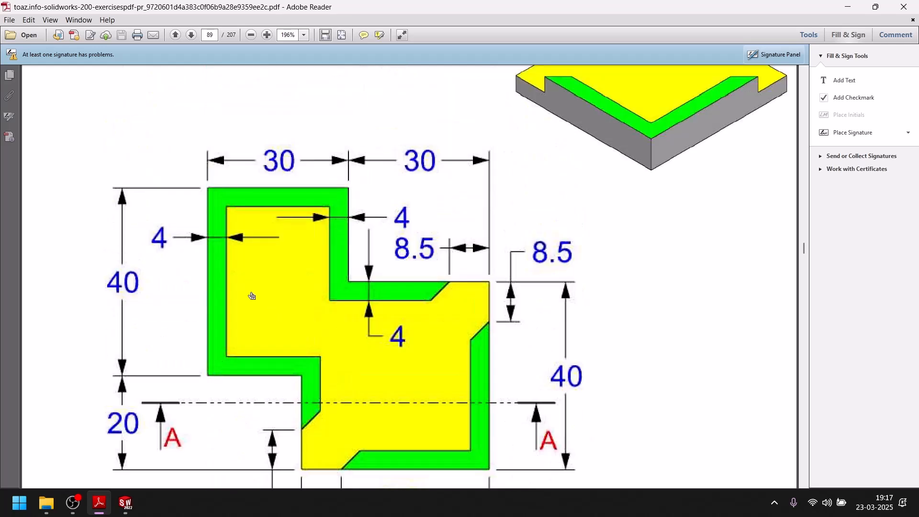
{"action": "left_click", "coordinate": [125, 503]}
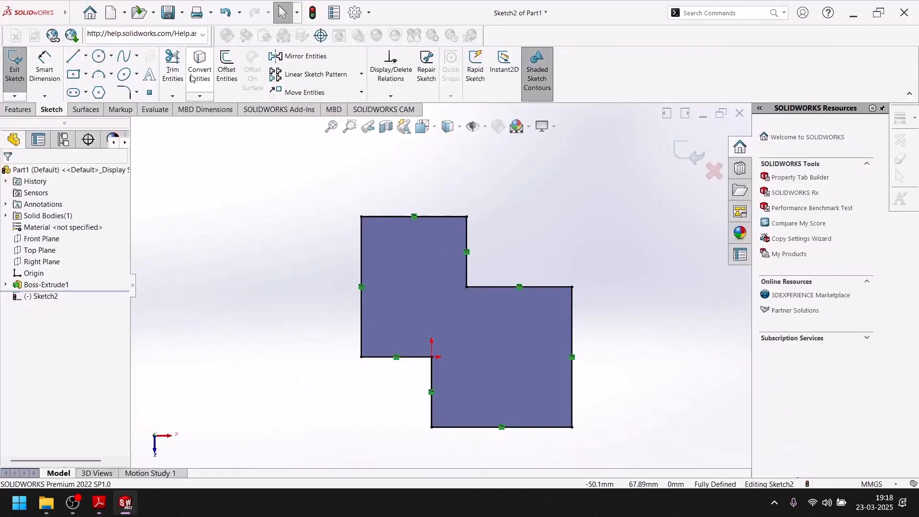
{"action": "left_click", "coordinate": [228, 75]}
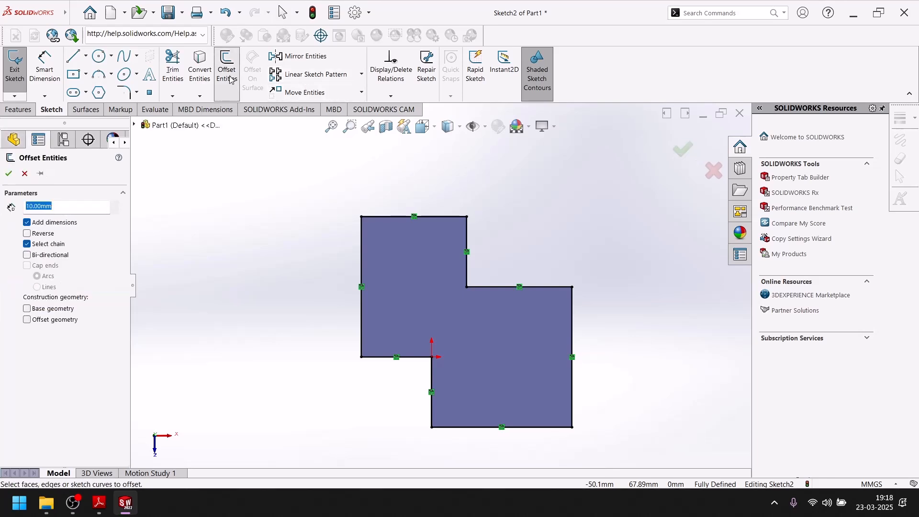
{"action": "left_click", "coordinate": [41, 234]}
{"action": "left_click", "coordinate": [382, 217]}
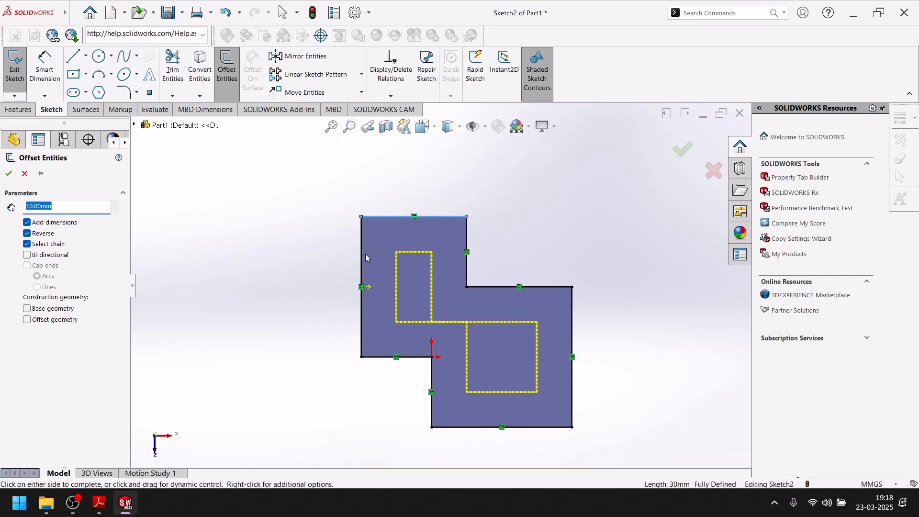
{"action": "type", "text": "4"}
{"action": "key", "text": "Return"}
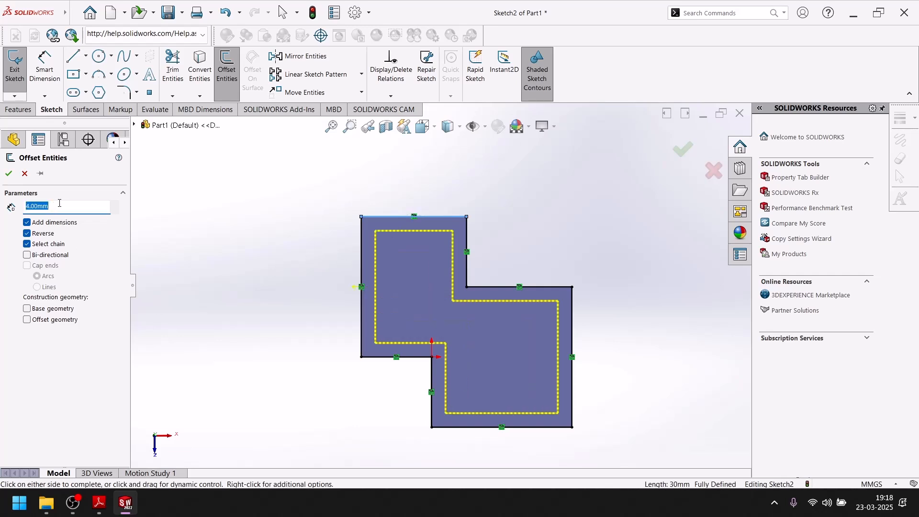
{"action": "type", "text": "5"}
{"action": "key", "text": "Return"}
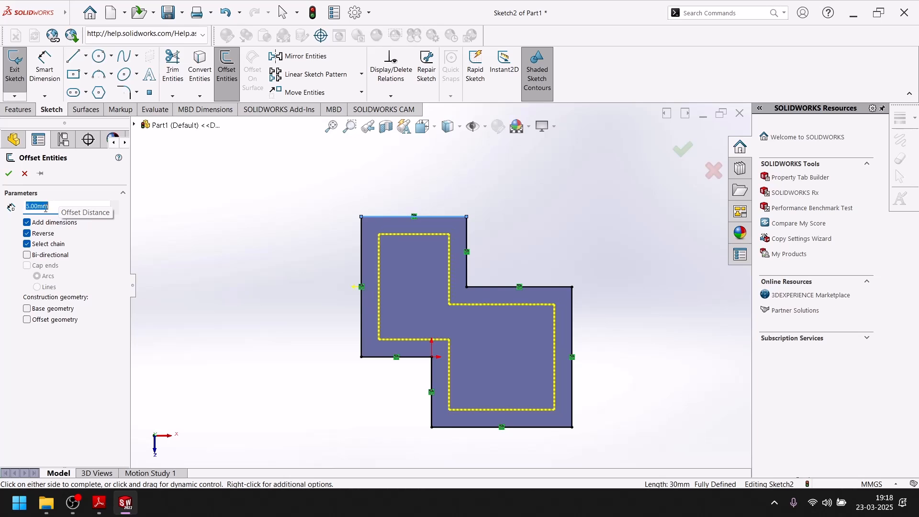
{"action": "left_click", "coordinate": [9, 175]}
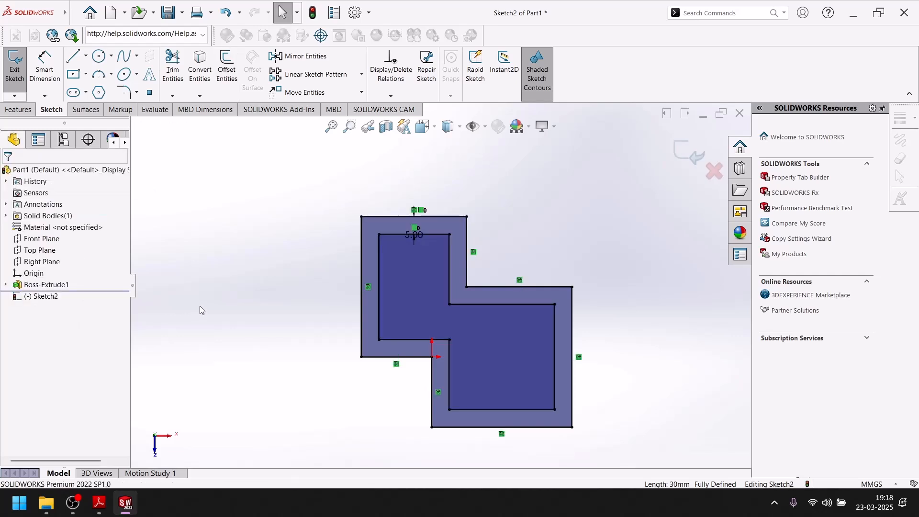
Examine the rim's corner opening dimensions in the Adobe Reader drawing, compare them with the sketch, and return to SOLIDWORKS
{"action": "middle_click_drag", "start_coordinate": [195, 293], "coordinate": [195, 256]}
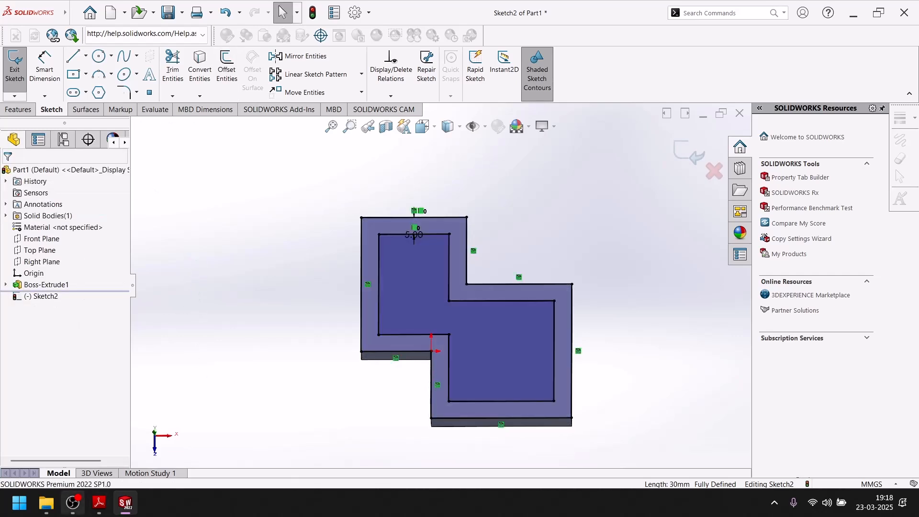
{"action": "left_click", "coordinate": [99, 502]}
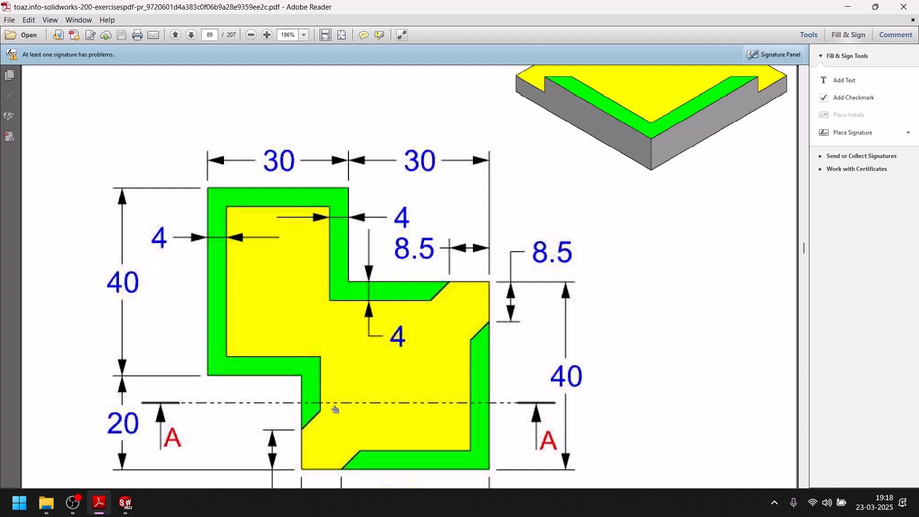
{"action": "scroll", "coordinate": [448, 311], "scroll_direction": "down", "scroll_amount": 3}
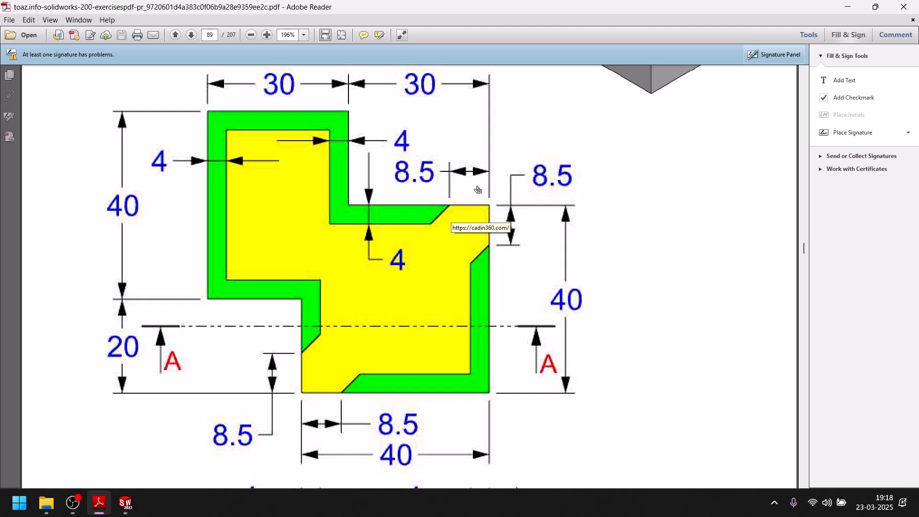
{"action": "left_click", "coordinate": [125, 503]}
{"action": "scroll", "coordinate": [565, 289], "scroll_direction": "down", "scroll_amount": 5}
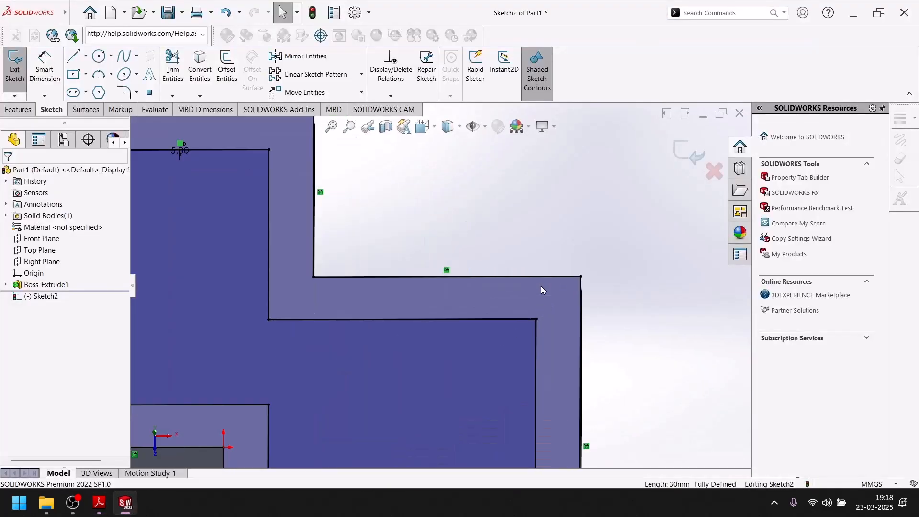
{"action": "scroll", "coordinate": [514, 292], "scroll_direction": "up", "scroll_amount": 4}
{"action": "left_click", "coordinate": [132, 502]}
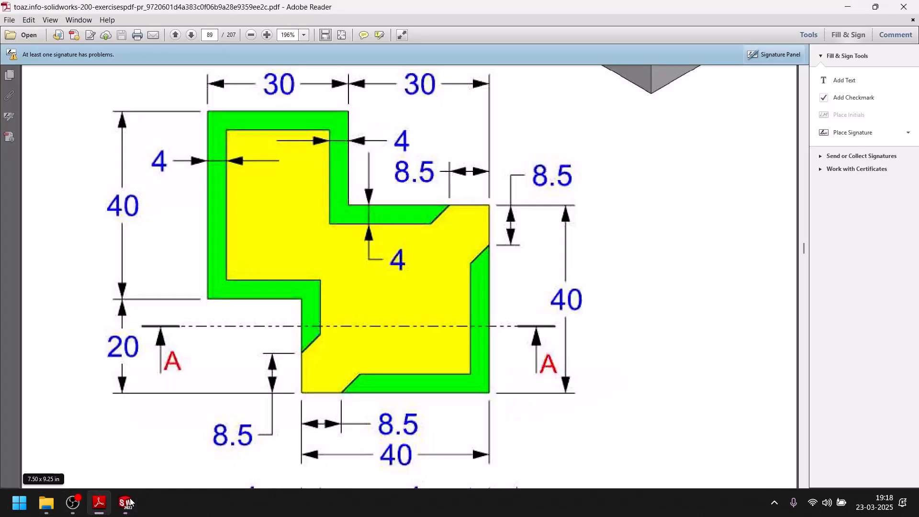
{"action": "left_click", "coordinate": [125, 501]}
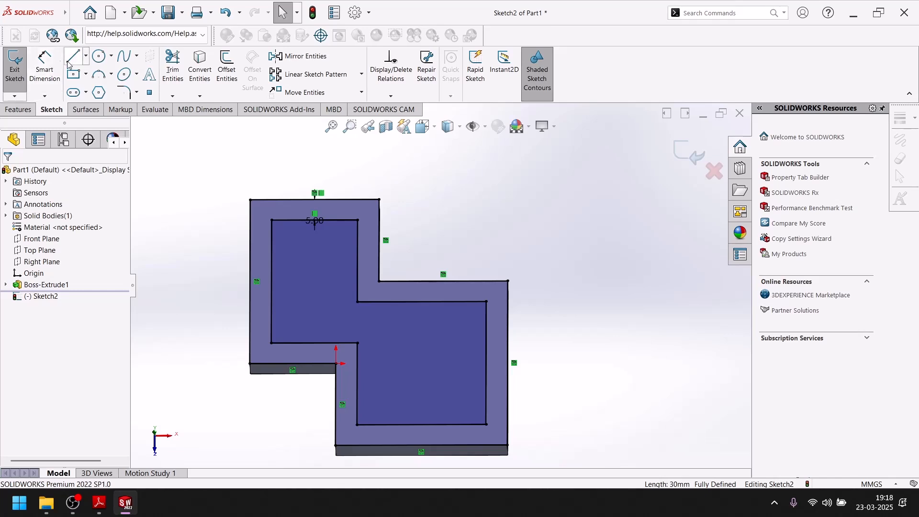
Sketch a vertical centerline about 19 mm long across the lower block's upper rim, near its upper-right corner
{"action": "left_click", "coordinate": [85, 56]}
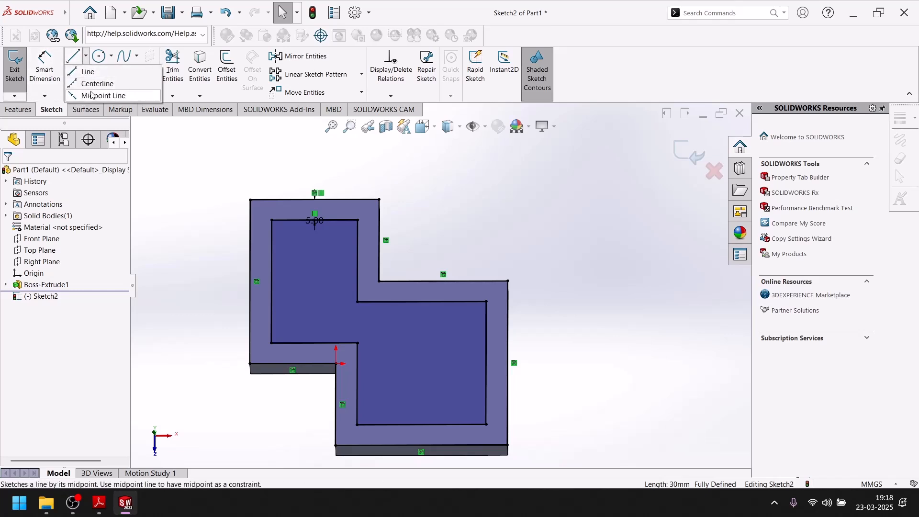
{"action": "left_click", "coordinate": [93, 85]}
{"action": "left_click", "coordinate": [470, 258]}
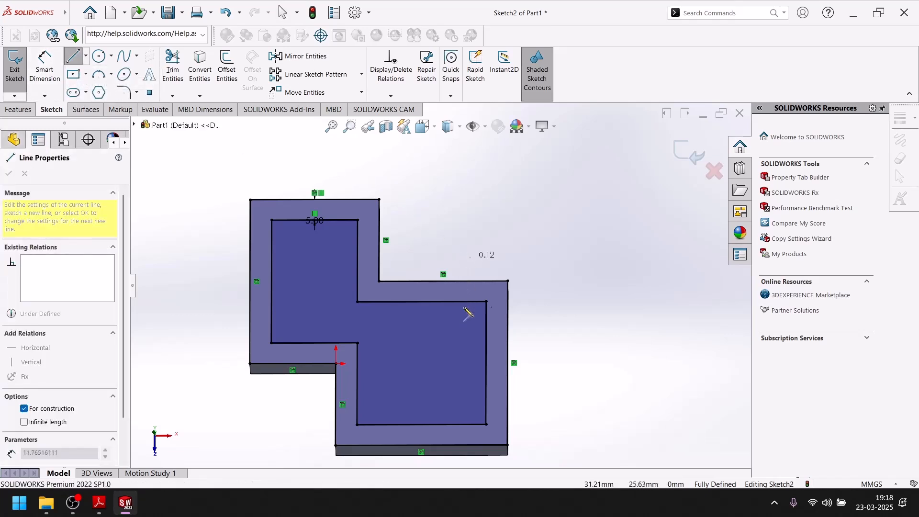
{"action": "left_click", "coordinate": [469, 337]}
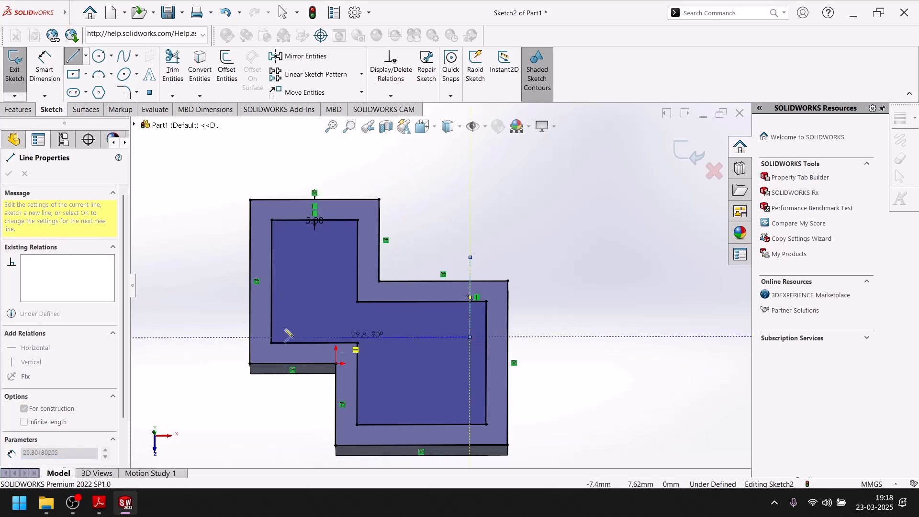
{"action": "key", "text": "Escape"}
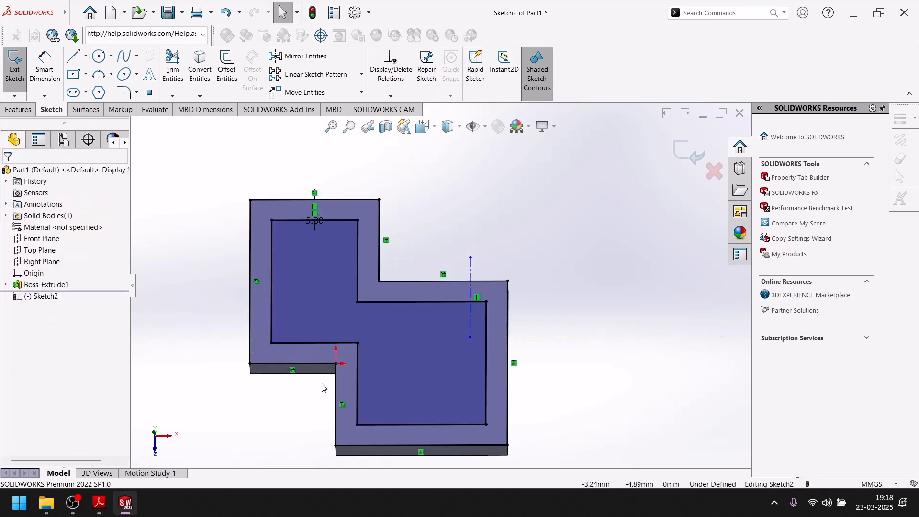
Check the lower-left opening in the Adobe Reader drawing, and sketch a horizontal centerline across the lower block's left rim in SOLIDWORKS
{"action": "left_click", "coordinate": [99, 505]}
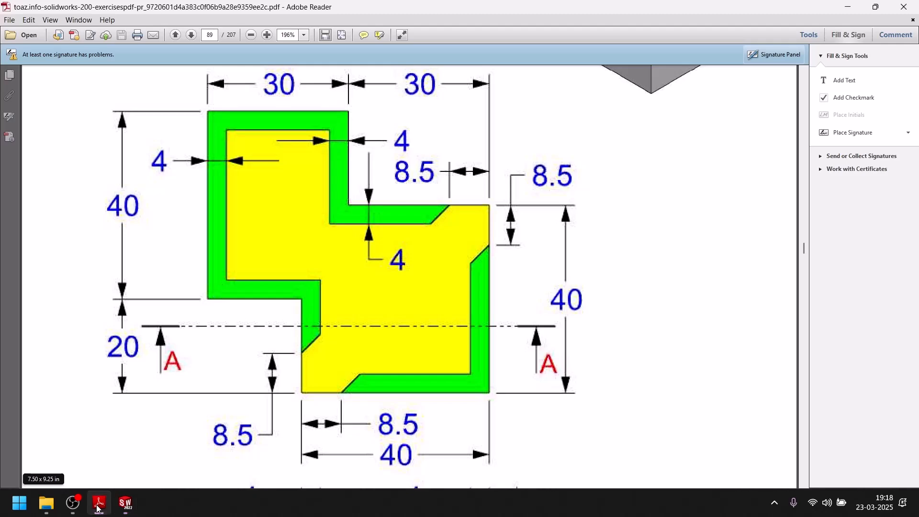
{"action": "left_click", "coordinate": [97, 506]}
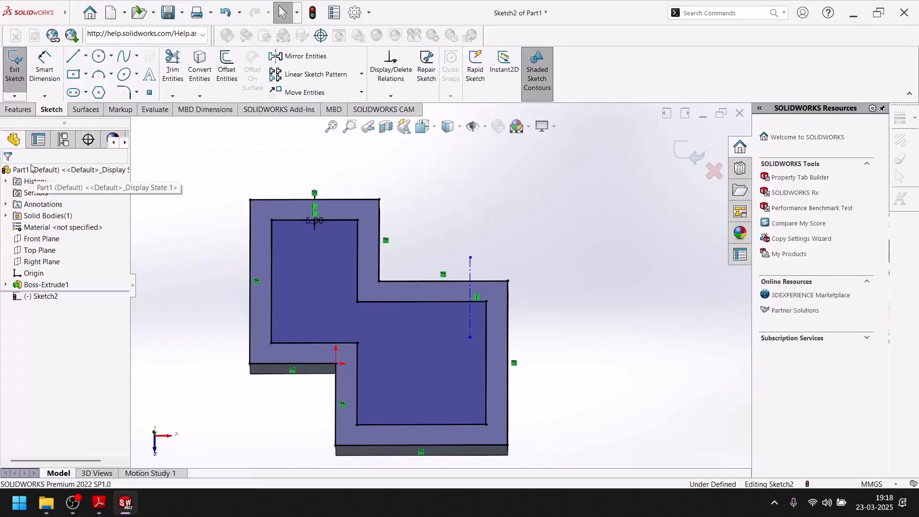
{"action": "left_click", "coordinate": [85, 57]}
{"action": "left_click", "coordinate": [93, 82]}
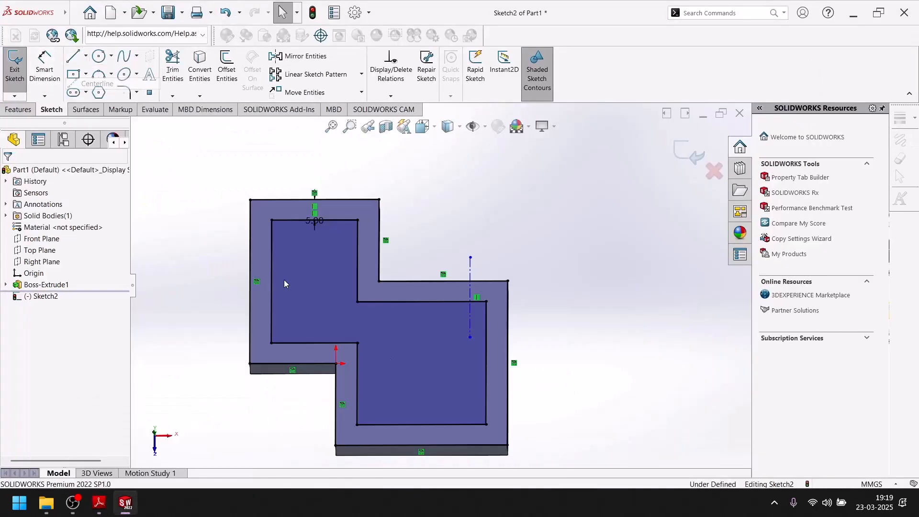
{"action": "left_click", "coordinate": [369, 401]}
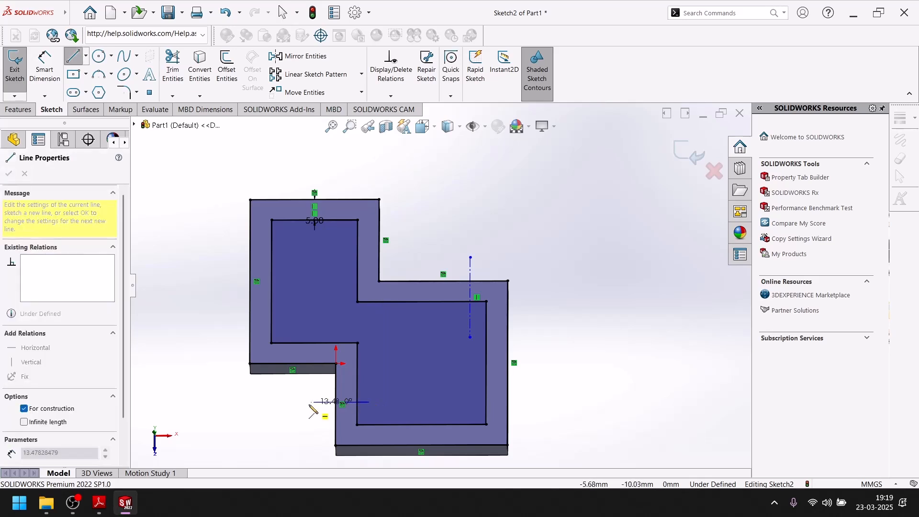
{"action": "left_click", "coordinate": [287, 402]}
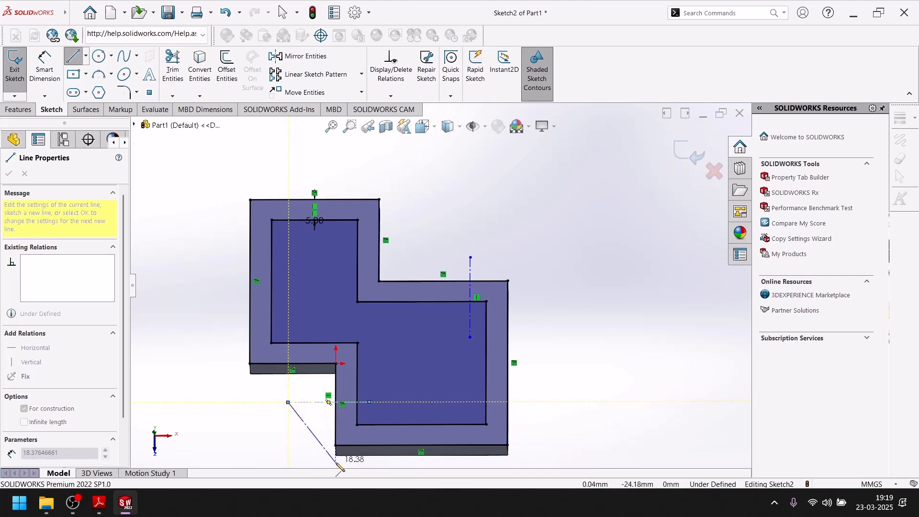
{"action": "key", "text": "Escape"}
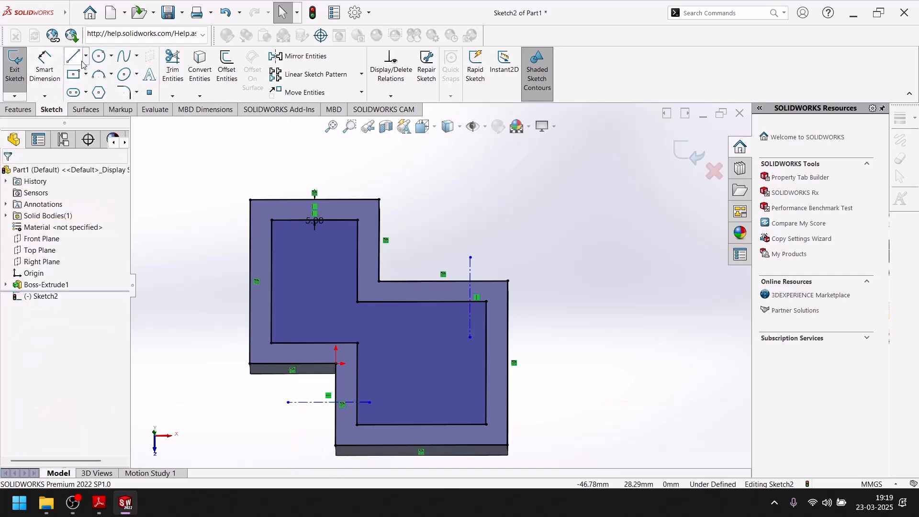
Sketch a vertical centerline about 16 mm long across the lower block's bottom rim, near its lower-left corner
{"action": "left_click", "coordinate": [73, 56]}
{"action": "left_click", "coordinate": [85, 57]}
{"action": "left_click", "coordinate": [93, 84]}
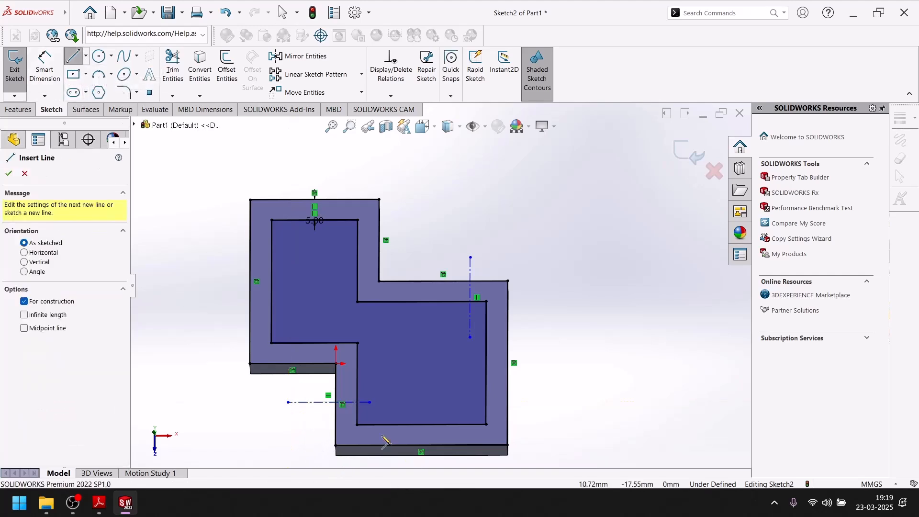
{"action": "left_click", "coordinate": [373, 410]}
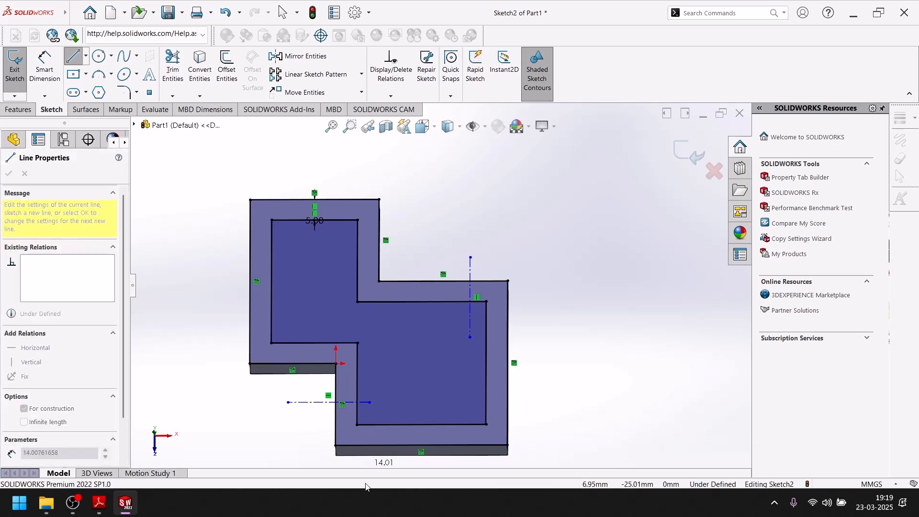
{"action": "scroll", "coordinate": [368, 392], "scroll_direction": "up", "scroll_amount": 2}
{"action": "scroll", "coordinate": [370, 393], "scroll_direction": "down", "scroll_amount": 2}
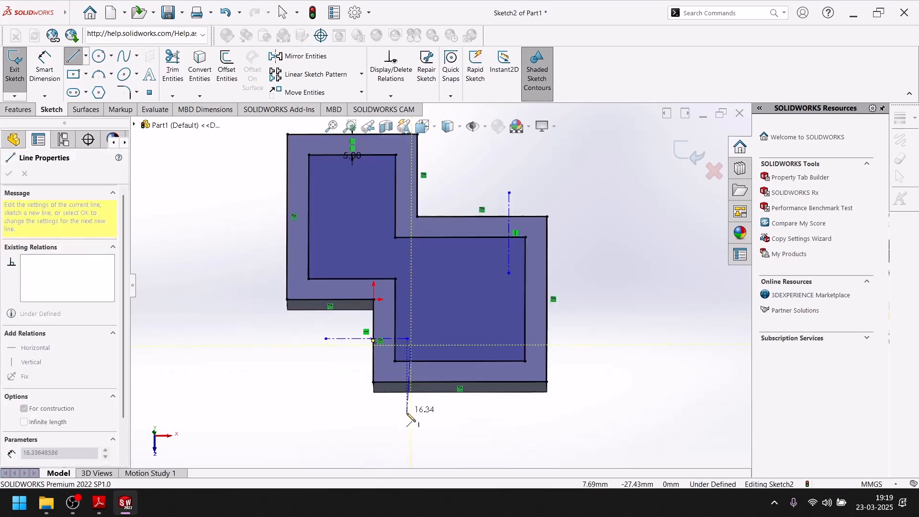
{"action": "left_click", "coordinate": [411, 412]}
{"action": "key", "text": "Escape"}
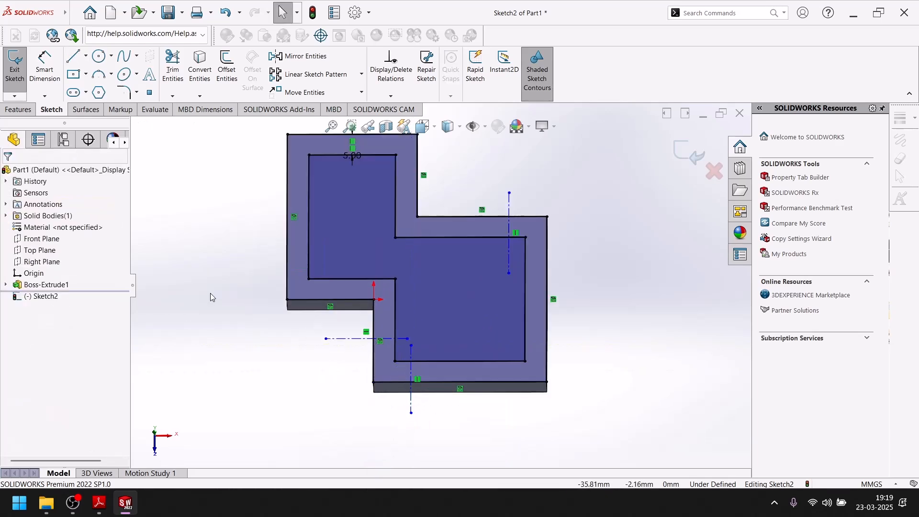
Sketch a horizontal centerline about 21 mm long across the lower block's right rim, just below its upper-right corner
{"action": "left_click", "coordinate": [86, 56]}
{"action": "left_click", "coordinate": [95, 85]}
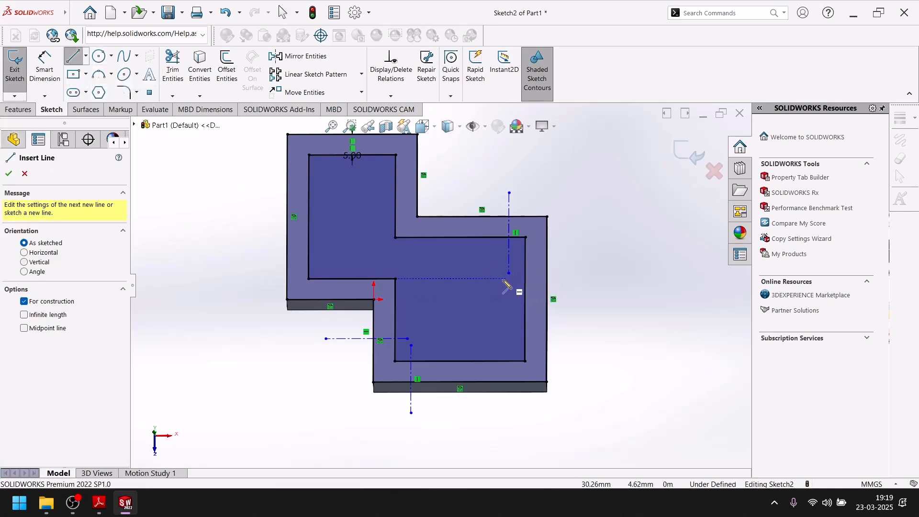
{"action": "left_click", "coordinate": [489, 257]}
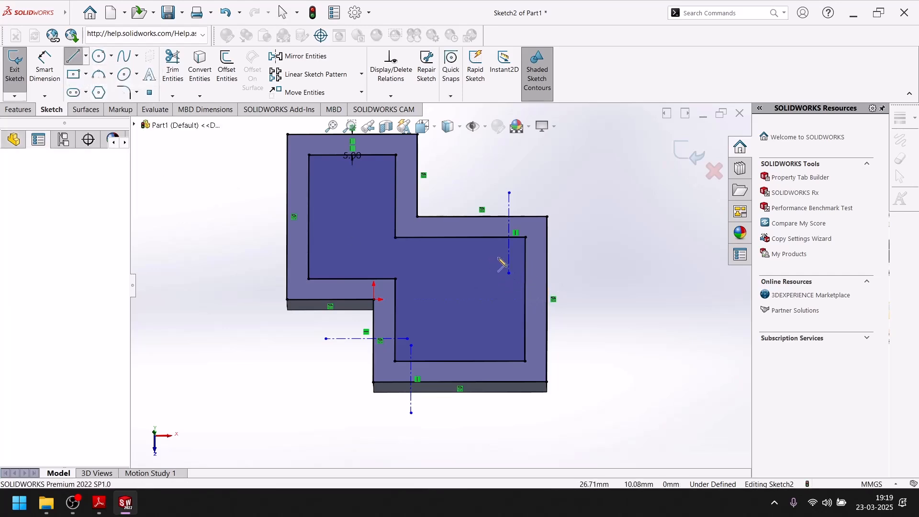
{"action": "left_click", "coordinate": [579, 257]}
{"action": "key", "text": "Escape"}
Dimension the upper-right vertical centerline at 8.5 mm from the outline's rightmost edge
{"action": "left_click", "coordinate": [45, 67]}
{"action": "left_click", "coordinate": [509, 227]}
{"action": "left_click", "coordinate": [546, 226]}
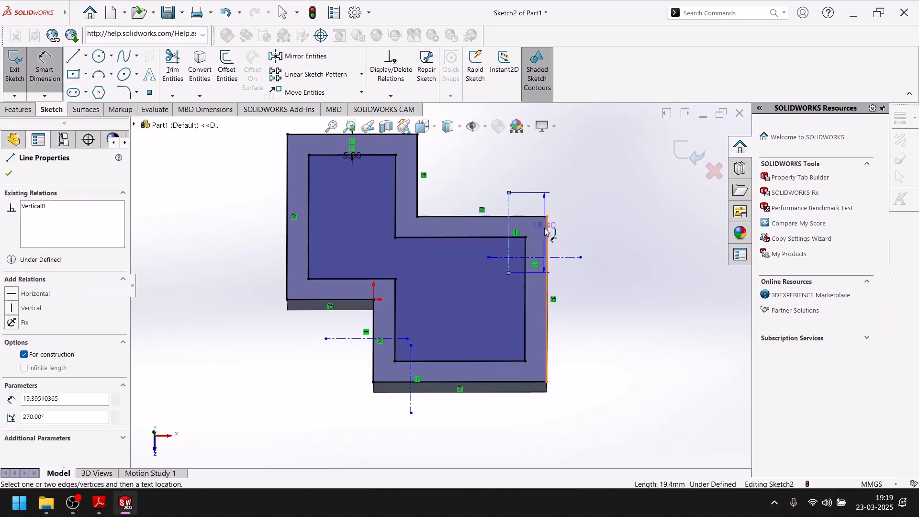
{"action": "left_click", "coordinate": [528, 187]}
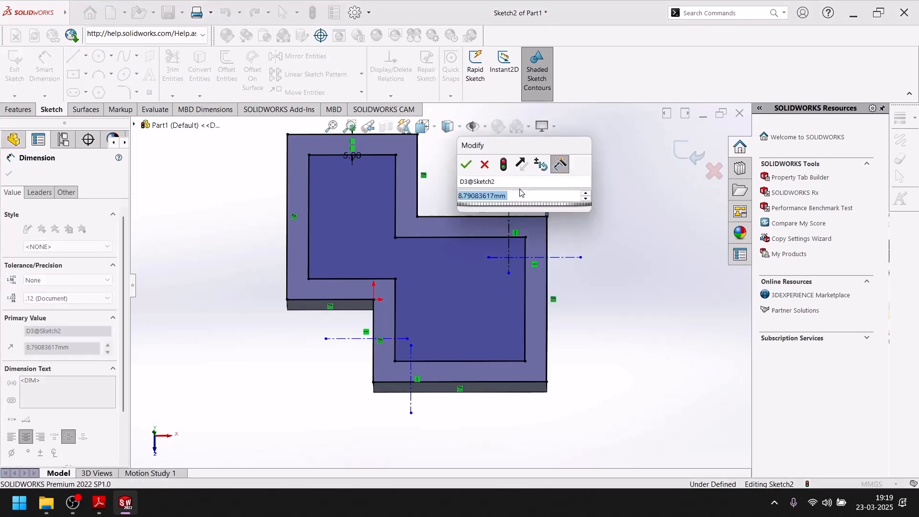
{"action": "type", "text": "8.5"}
{"action": "key", "text": "Return"}
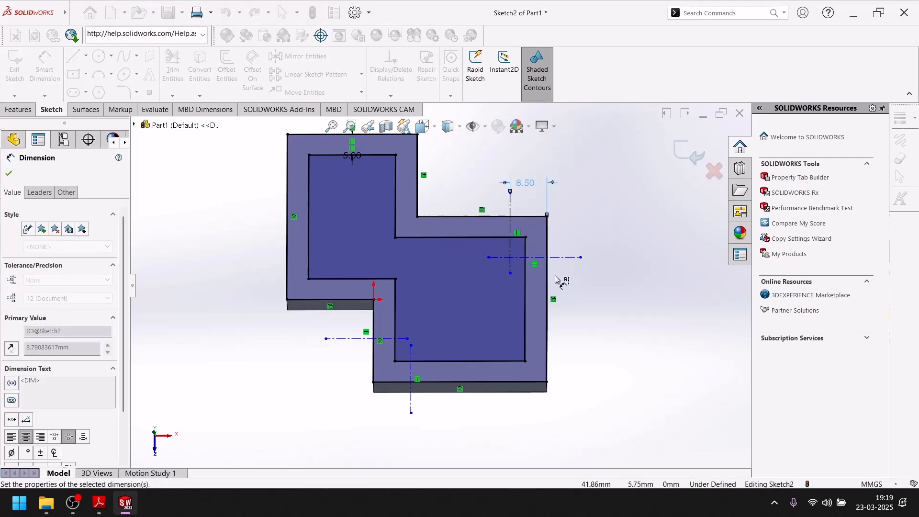
Dimension the upper-right horizontal centerline at 8.5 mm from the lower block's upper edge
{"action": "left_click", "coordinate": [565, 257]}
{"action": "left_click", "coordinate": [538, 216]}
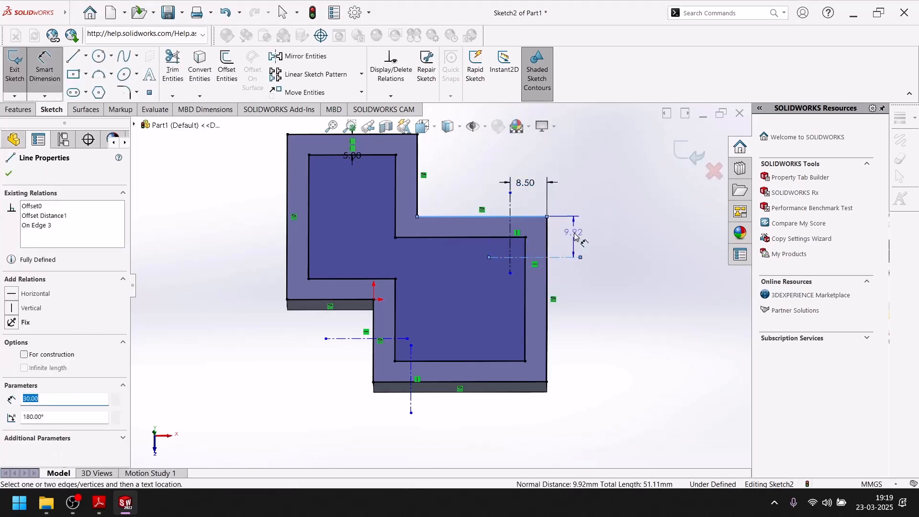
{"action": "left_click", "coordinate": [578, 236]}
{"action": "type", "text": "8.5"}
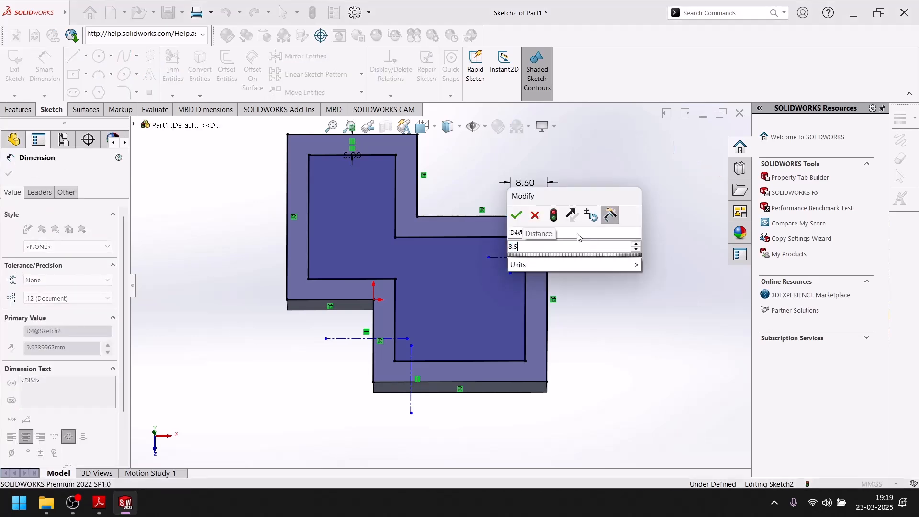
{"action": "key", "text": "Return"}
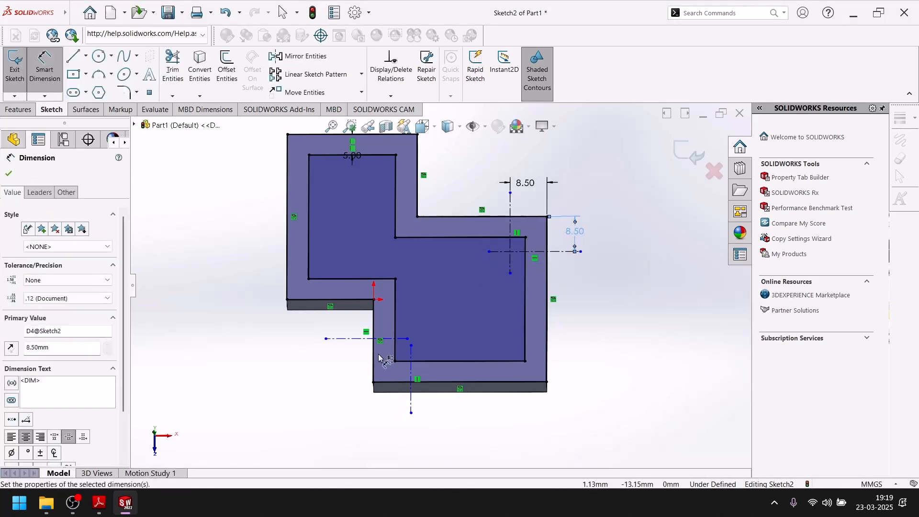
Dimension the lower-left horizontal centerline at 8.5 mm from the lower block's bottom edge
{"action": "left_click", "coordinate": [390, 342]}
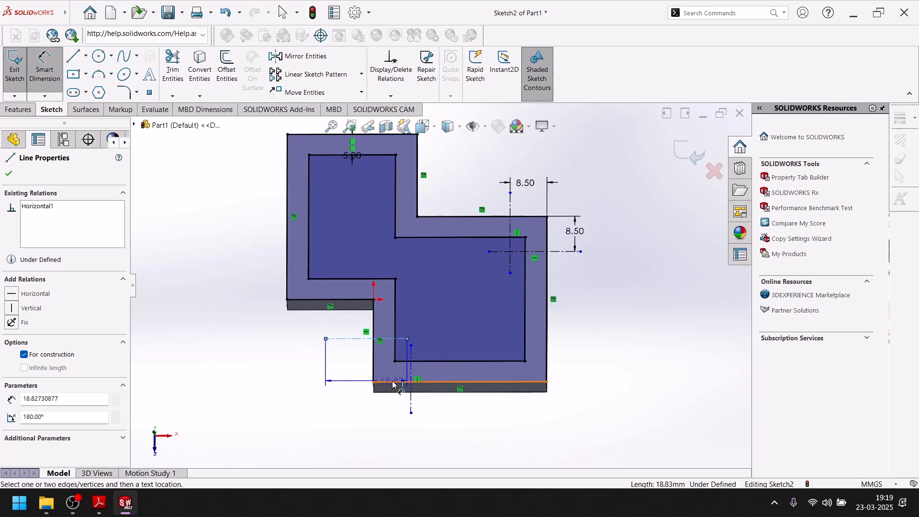
{"action": "left_click", "coordinate": [392, 382]}
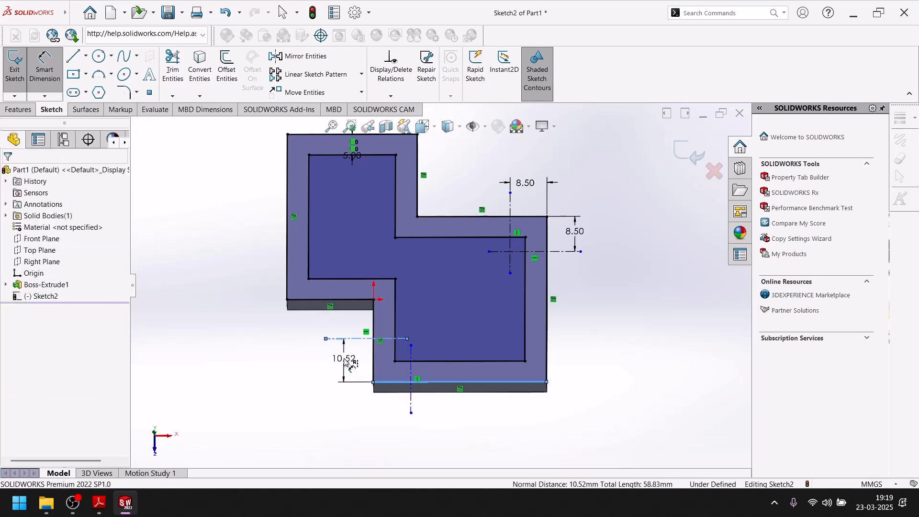
{"action": "left_click", "coordinate": [344, 359]}
{"action": "type", "text": "8.5"}
{"action": "key", "text": "Return"}
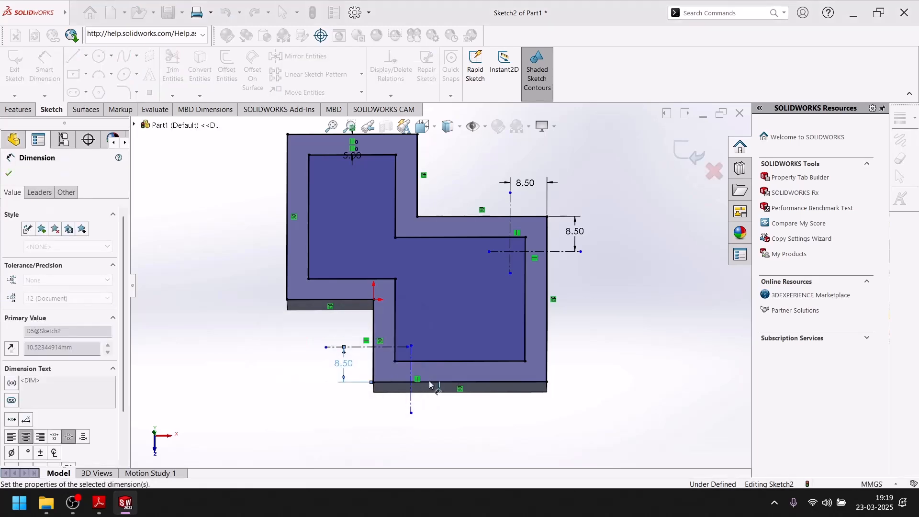
Dimension the lower-left vertical centerline at 8.5 mm from the lower block's left edge
{"action": "scroll", "coordinate": [416, 378], "scroll_direction": "down", "scroll_amount": 2}
{"action": "middle_click_drag", "start_coordinate": [421, 360], "coordinate": [422, 383]}
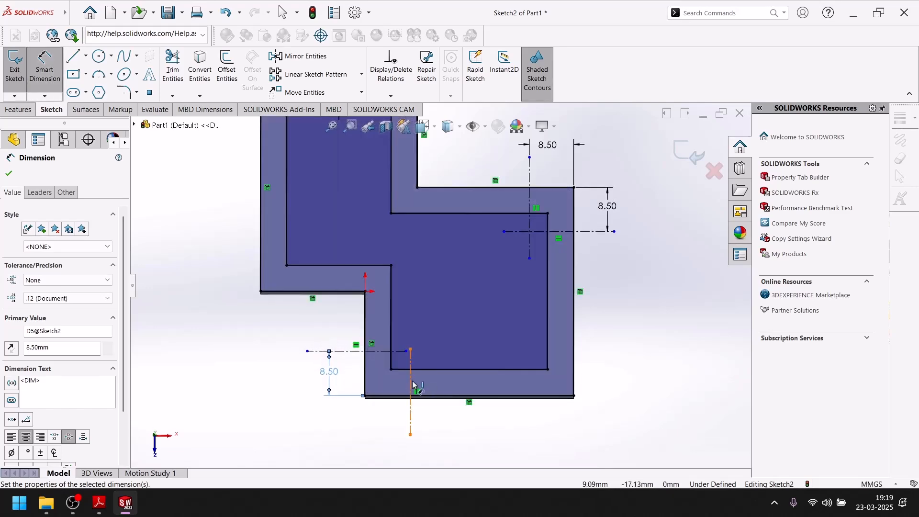
{"action": "left_click", "coordinate": [410, 382]}
{"action": "left_click", "coordinate": [365, 380]}
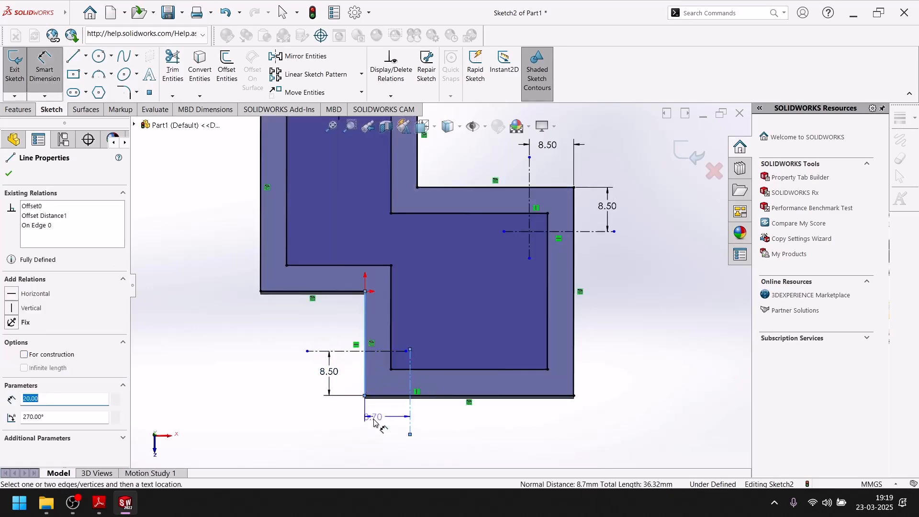
{"action": "left_click", "coordinate": [391, 433]}
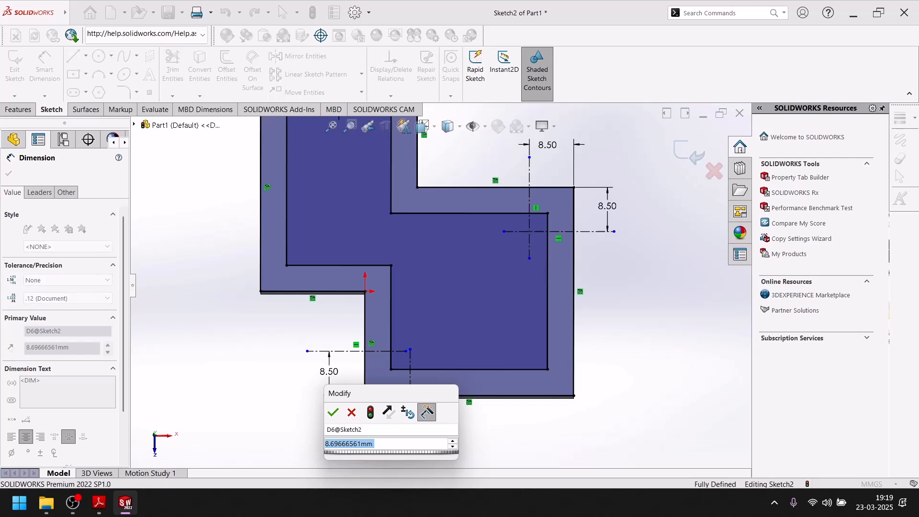
{"action": "type", "text": "8.5"}
{"action": "key", "text": "Return"}
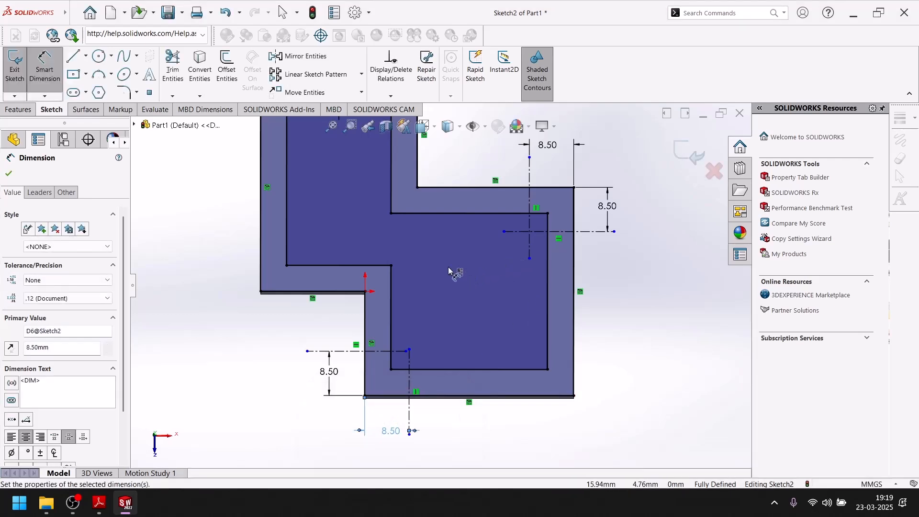
Check the openings in the Adobe Reader drawing, and sketch a diagonal centerline in SOLIDWORKS from the upper-right centerline crossing to where the lower-left centerlines meet
{"action": "left_click", "coordinate": [99, 502]}
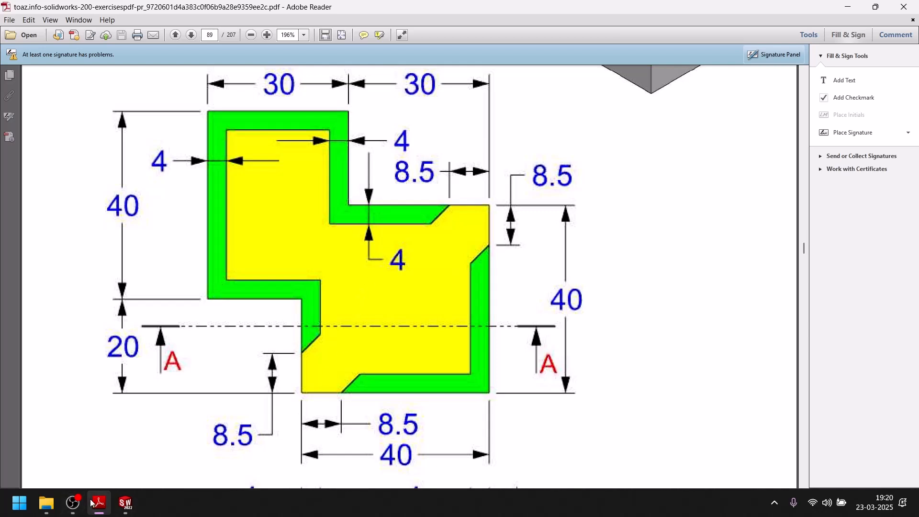
{"action": "left_click", "coordinate": [125, 503]}
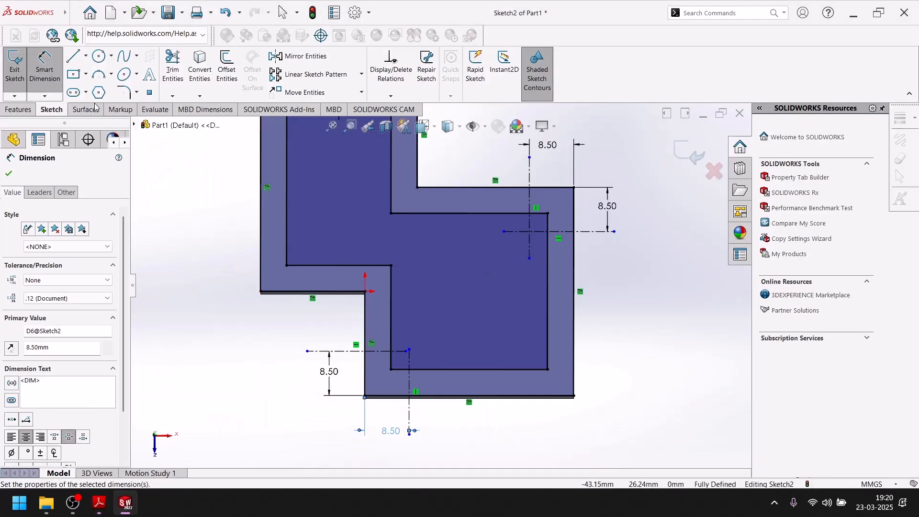
{"action": "left_click", "coordinate": [98, 56]}
{"action": "left_click", "coordinate": [85, 57]}
{"action": "left_click", "coordinate": [96, 75]}
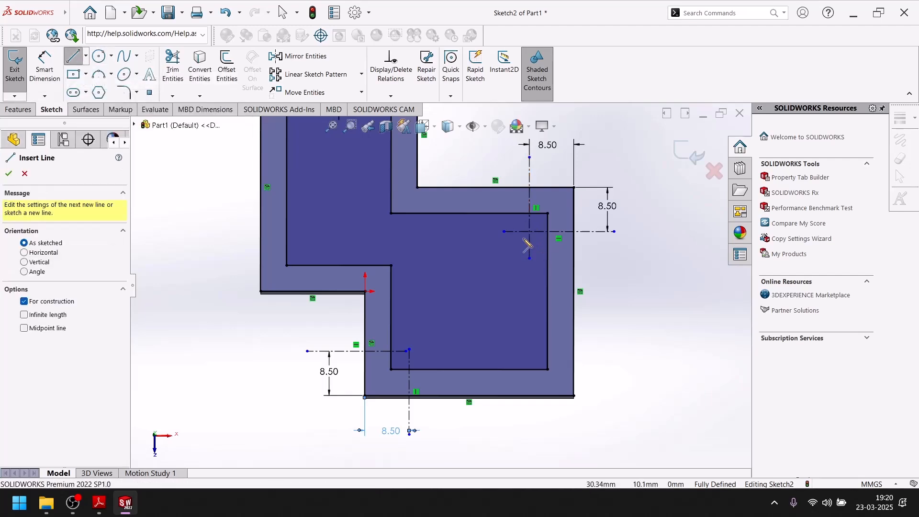
{"action": "scroll", "coordinate": [530, 233], "scroll_direction": "down", "scroll_amount": 3}
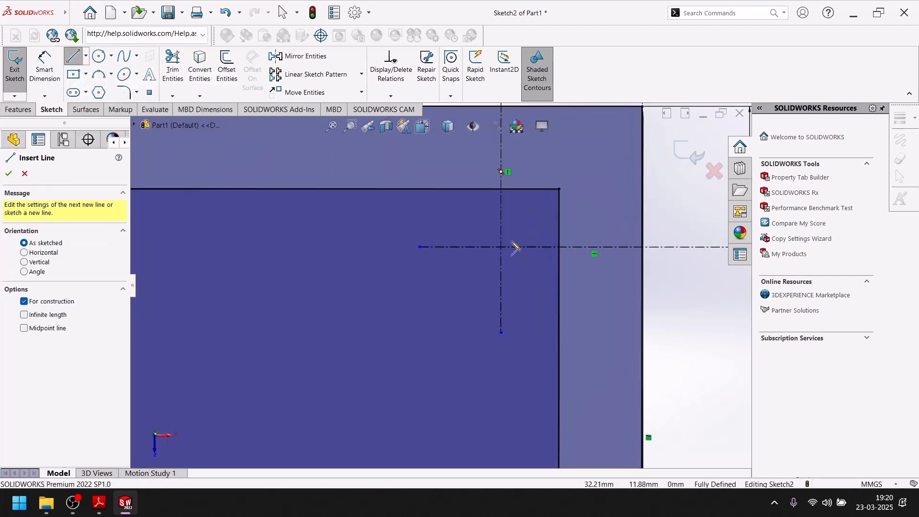
{"action": "left_click", "coordinate": [501, 247]}
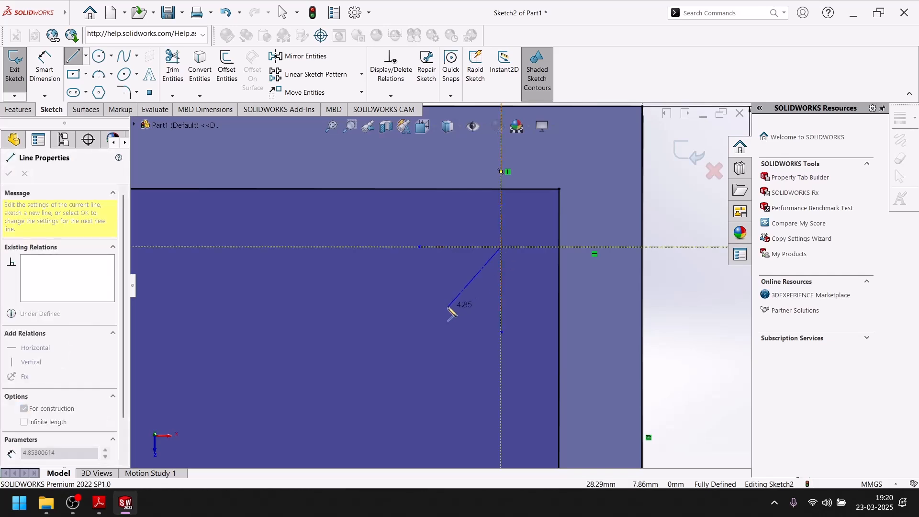
{"action": "scroll", "coordinate": [436, 311], "scroll_direction": "up", "scroll_amount": 3}
{"action": "left_click", "coordinate": [332, 398]}
{"action": "key", "text": "Escape"}
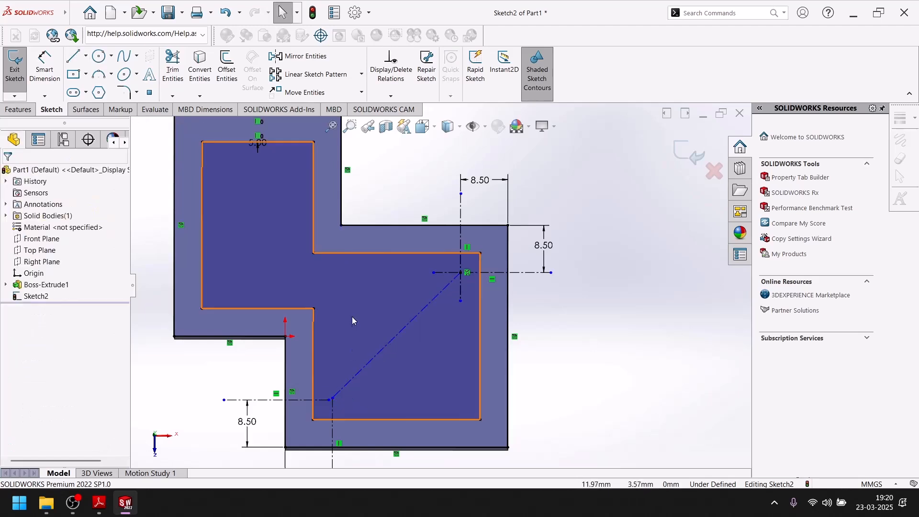
Sketch a solid diagonal line about 65 mm long above the diagonal centerline, extending past the outline at both open corners
{"action": "left_click", "coordinate": [74, 58]}
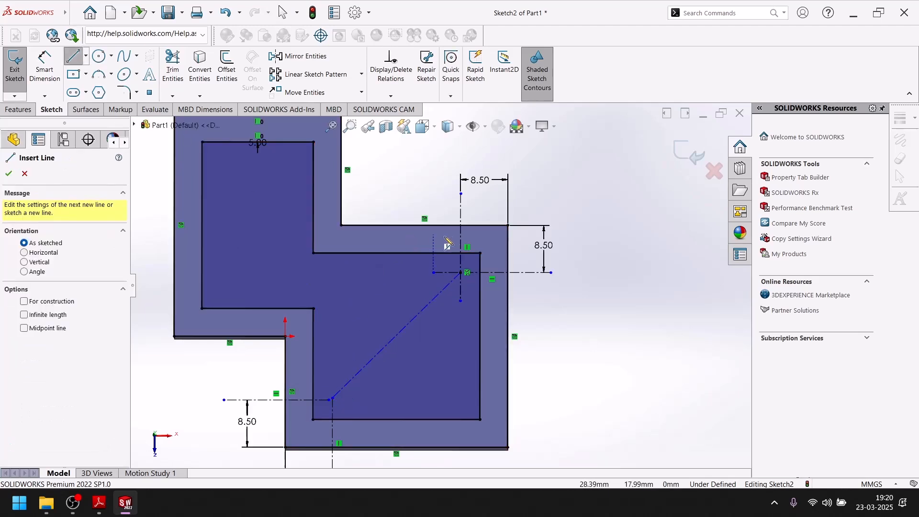
{"action": "left_click", "coordinate": [486, 206]}
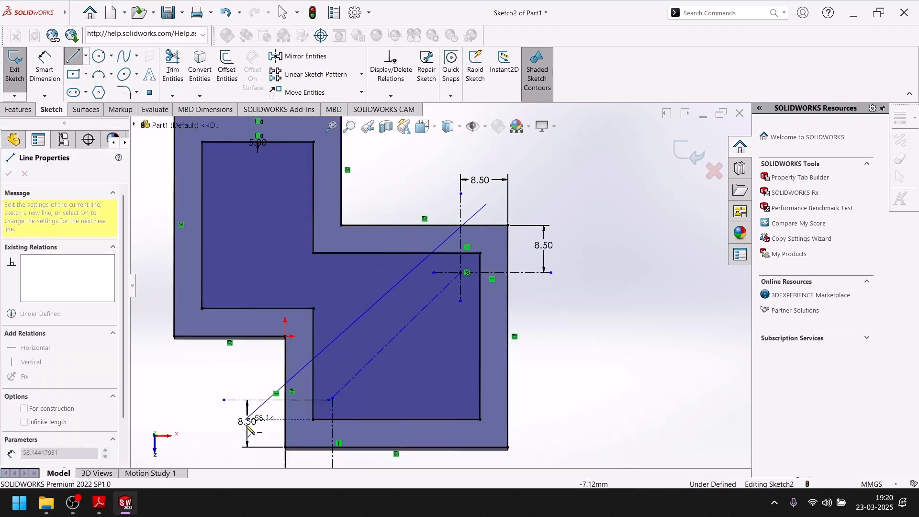
{"action": "left_click", "coordinate": [225, 450]}
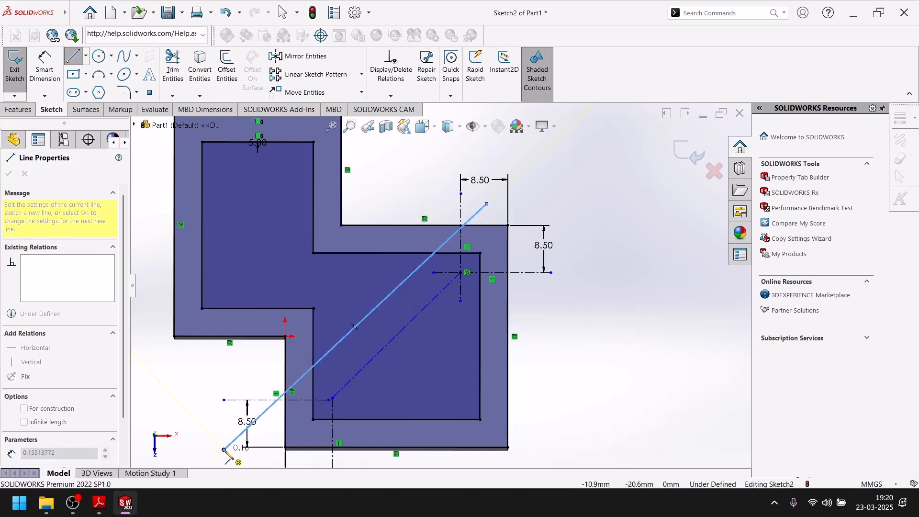
{"action": "key", "text": "Escape"}
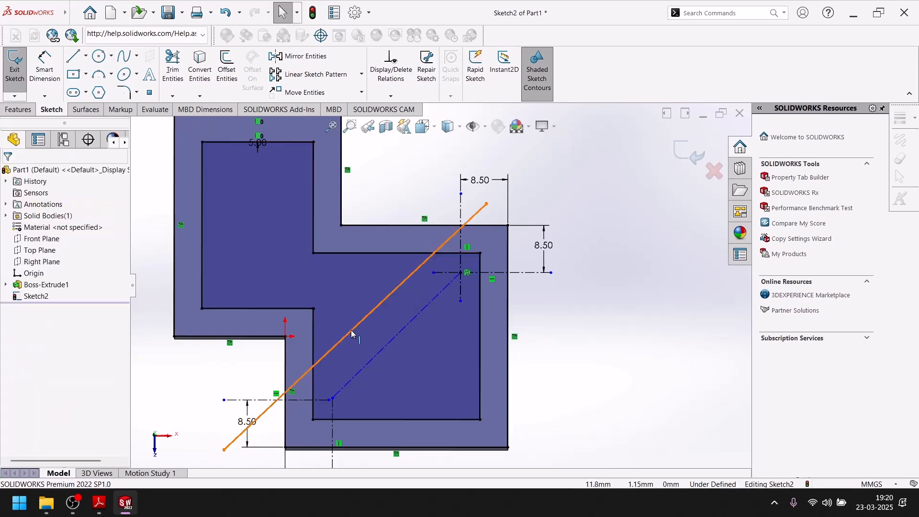
Make the solid diagonal line parallel to the diagonal centerline
{"action": "left_click", "coordinate": [351, 330]}
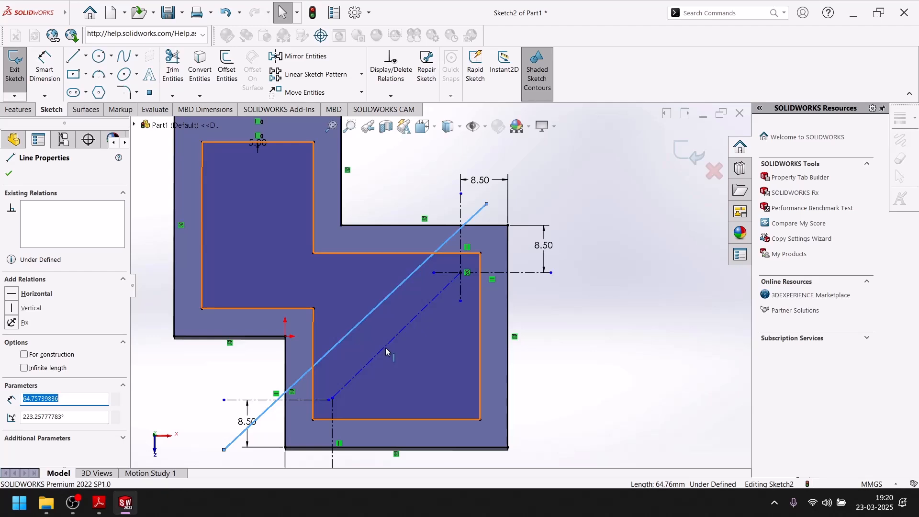
{"action": "left_click", "coordinate": [384, 347], "text": "ctrl"}
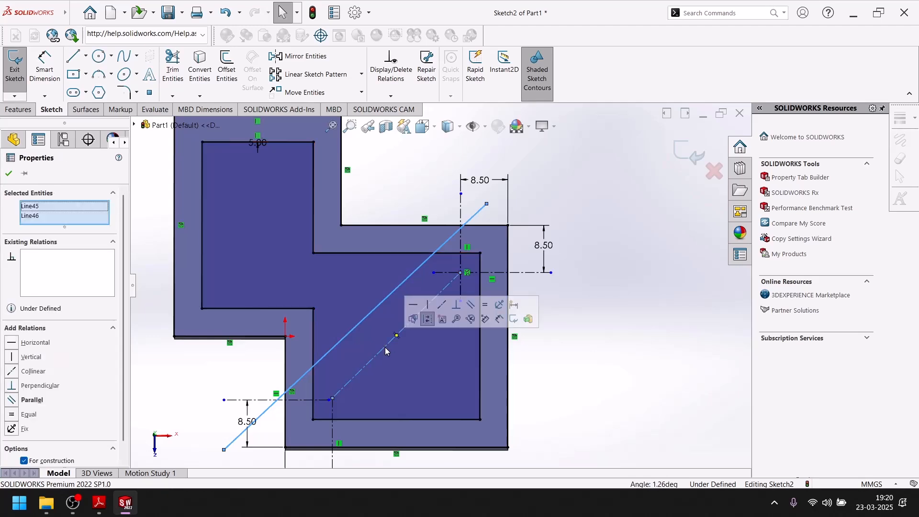
{"action": "left_click", "coordinate": [470, 304]}
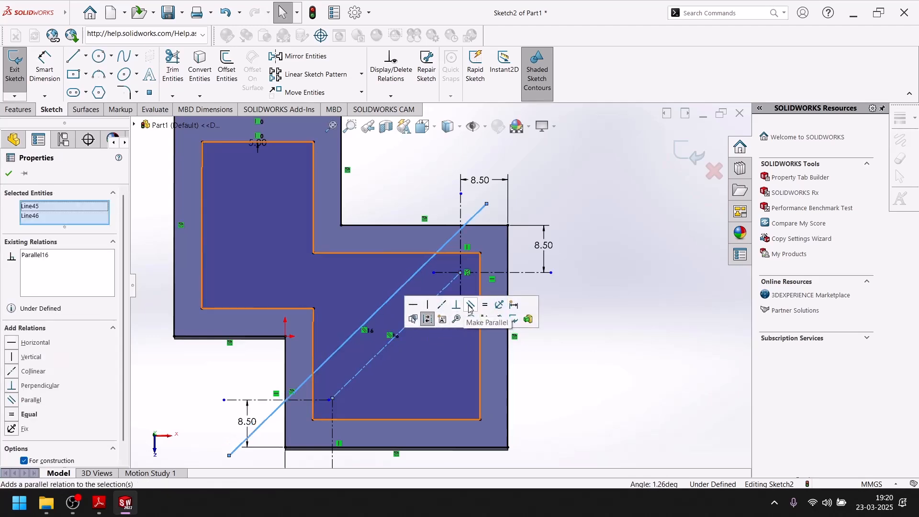
{"action": "left_click", "coordinate": [10, 174]}
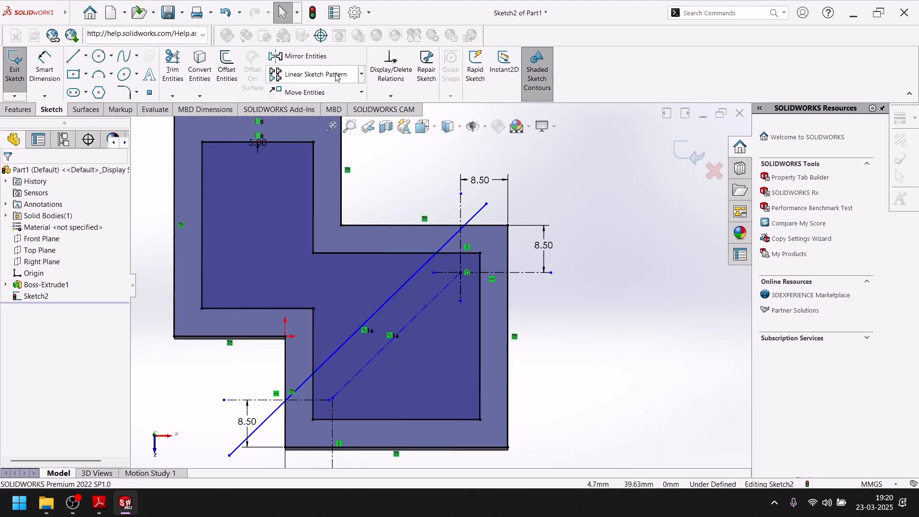
Mirror the solid diagonal line about the diagonal centerline, keeping the original
{"action": "left_click", "coordinate": [300, 56]}
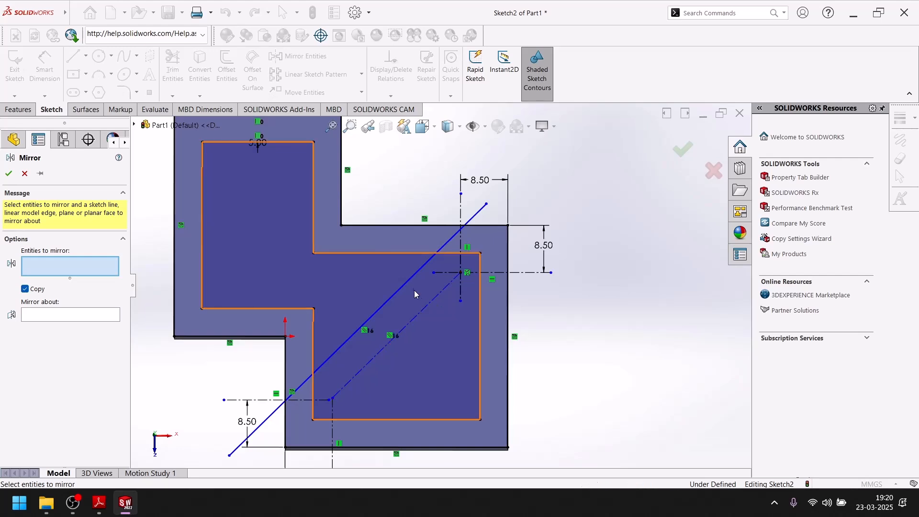
{"action": "left_click", "coordinate": [412, 277]}
{"action": "left_click", "coordinate": [43, 315]}
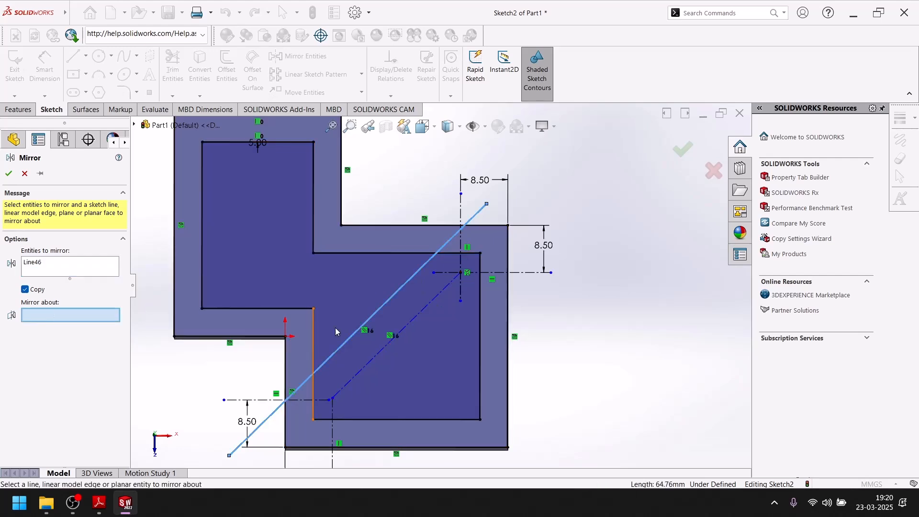
{"action": "left_click", "coordinate": [423, 315]}
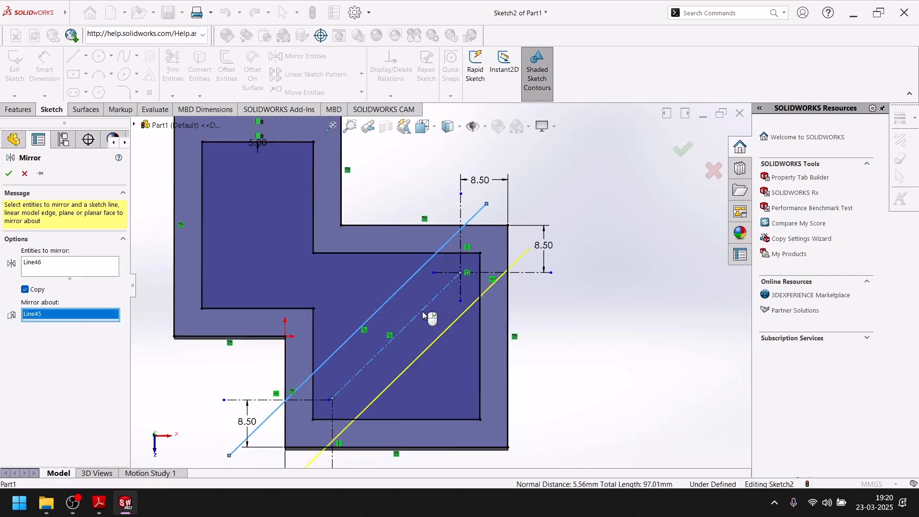
{"action": "left_click", "coordinate": [8, 173]}
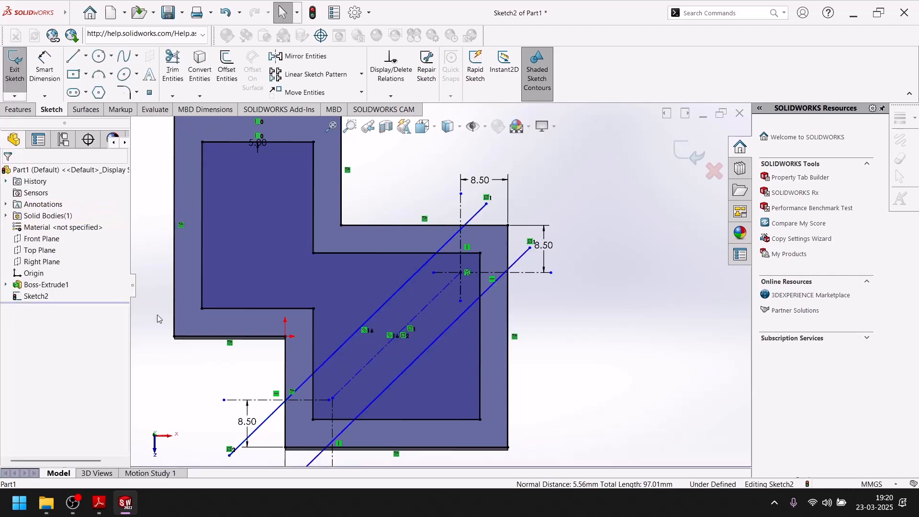
Compare the angled rim ends in the Adobe Reader drawing with the diagonal lines at the SOLIDWORKS sketch's upper-right corner
{"action": "left_click", "coordinate": [99, 503]}
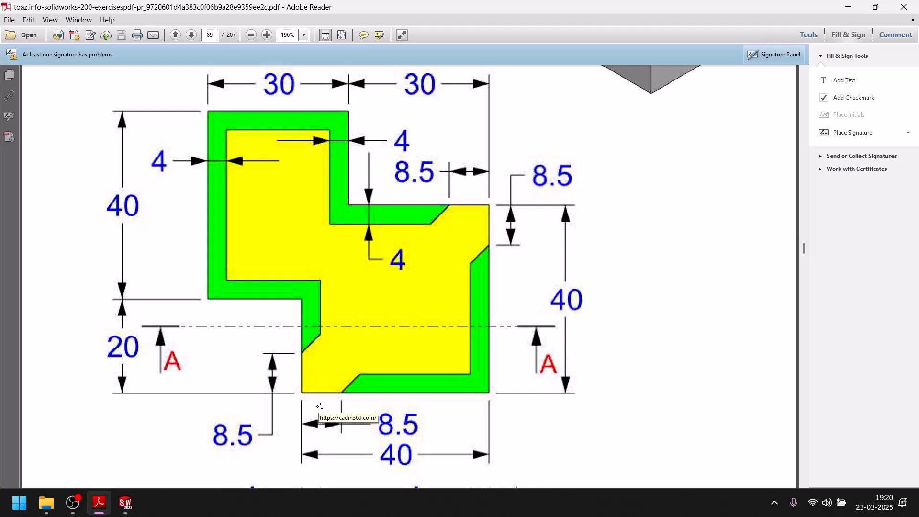
{"action": "left_click", "coordinate": [125, 502]}
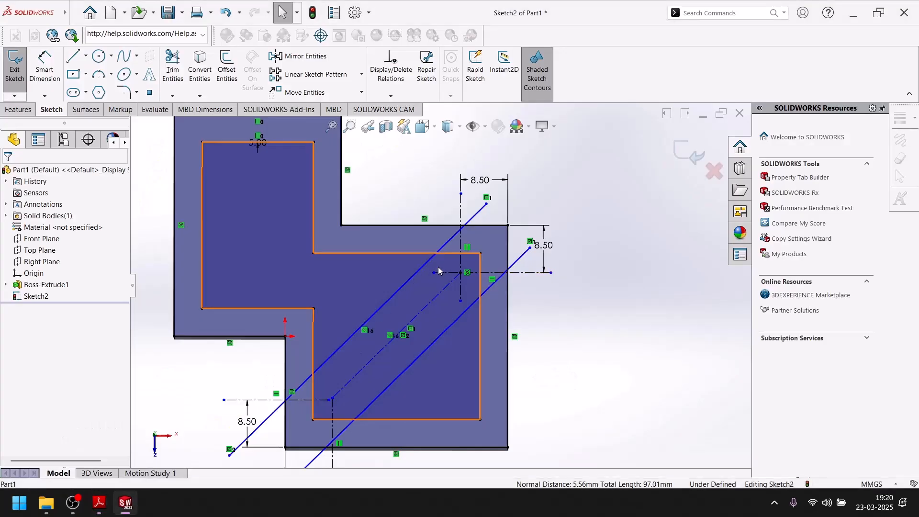
{"action": "scroll", "coordinate": [447, 240], "scroll_direction": "down", "scroll_amount": 3}
{"action": "scroll", "coordinate": [448, 240], "scroll_direction": "up", "scroll_amount": 5}
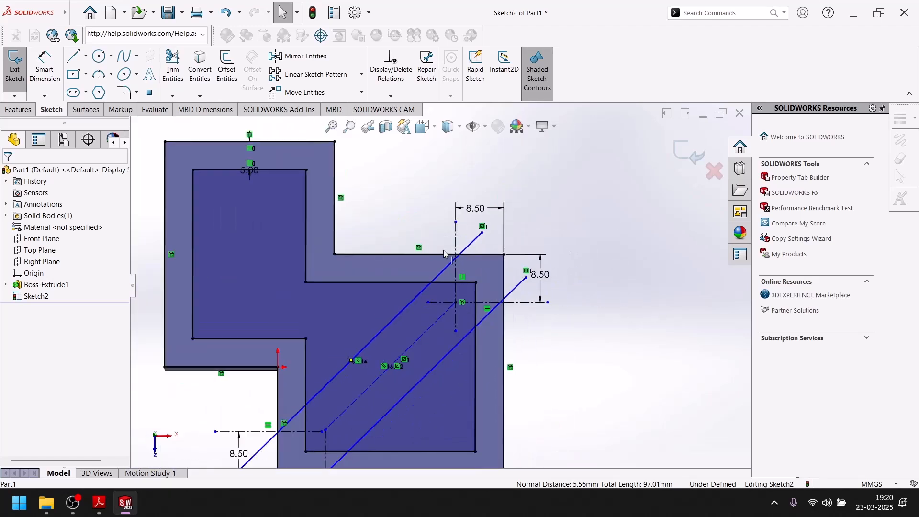
{"action": "scroll", "coordinate": [448, 247], "scroll_direction": "down", "scroll_amount": 3}
{"action": "scroll", "coordinate": [467, 232], "scroll_direction": "down", "scroll_amount": 2}
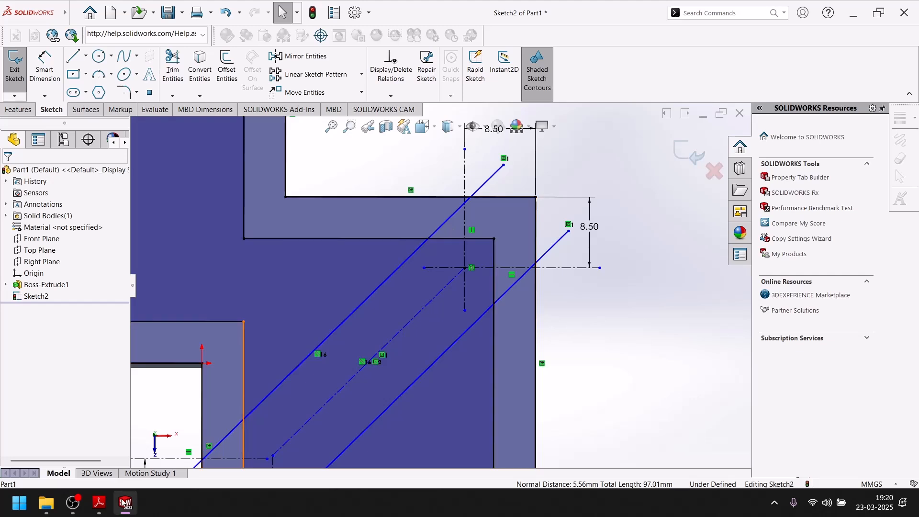
{"action": "left_click", "coordinate": [99, 502]}
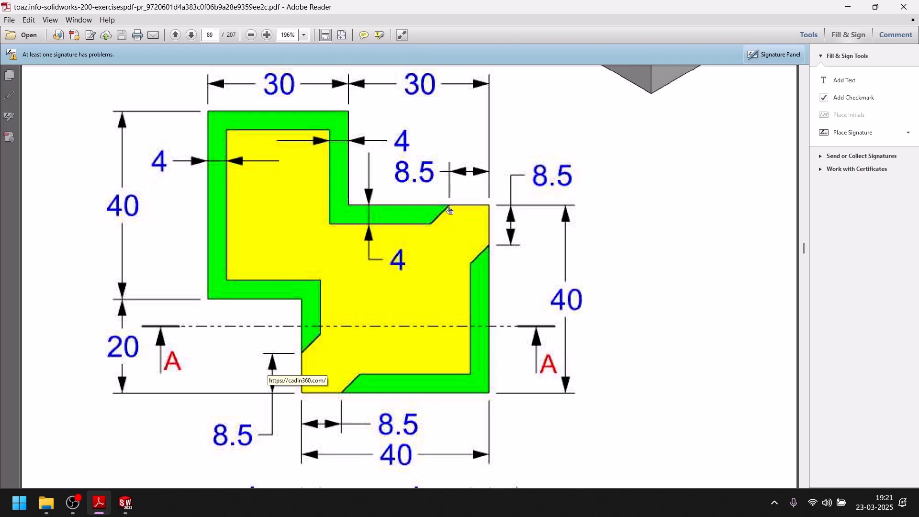
{"action": "left_click", "coordinate": [125, 502]}
In SOLIDWORKS, move the upper endpoint of the upper diagonal line onto the plate's top edge near the vertical centerline
{"action": "left_click_drag", "start_coordinate": [503, 168], "coordinate": [466, 197]}
{"action": "scroll", "coordinate": [462, 204], "scroll_direction": "up", "scroll_amount": 5}
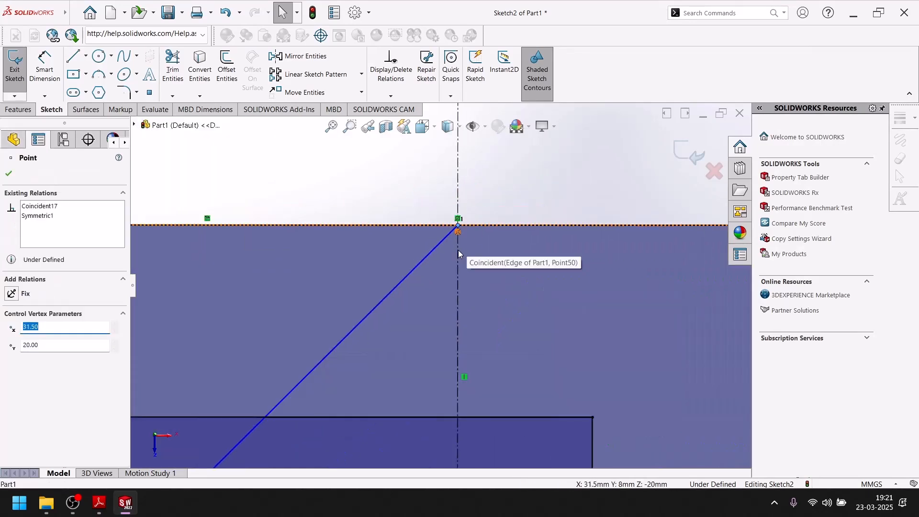
{"action": "left_click_drag", "start_coordinate": [459, 225], "coordinate": [467, 226]}
{"action": "scroll", "coordinate": [468, 225], "scroll_direction": "up", "scroll_amount": 3}
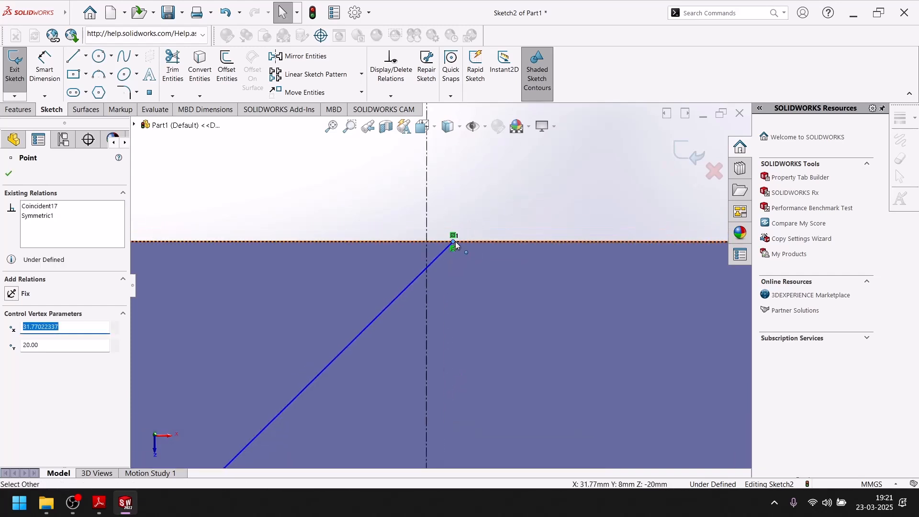
{"action": "left_click", "coordinate": [426, 200], "text": "ctrl"}
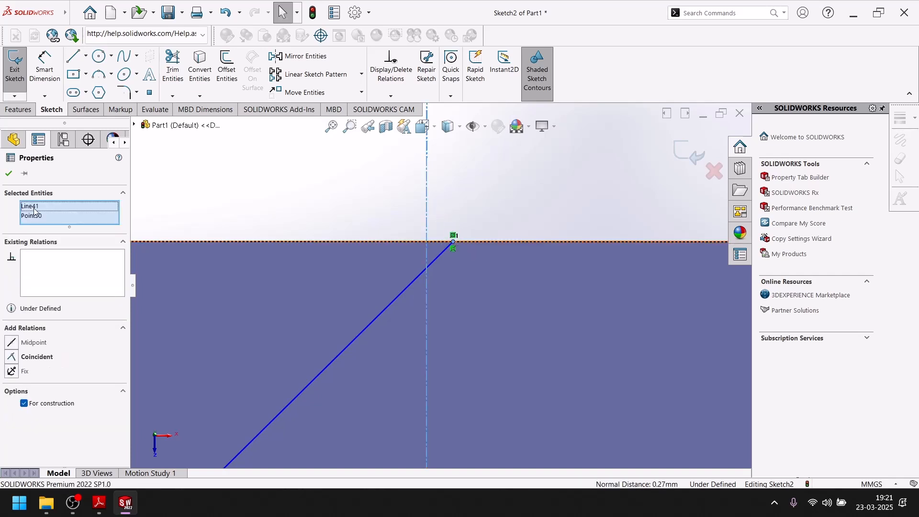
{"action": "right_click", "coordinate": [62, 215]}
{"action": "left_click", "coordinate": [88, 218]}
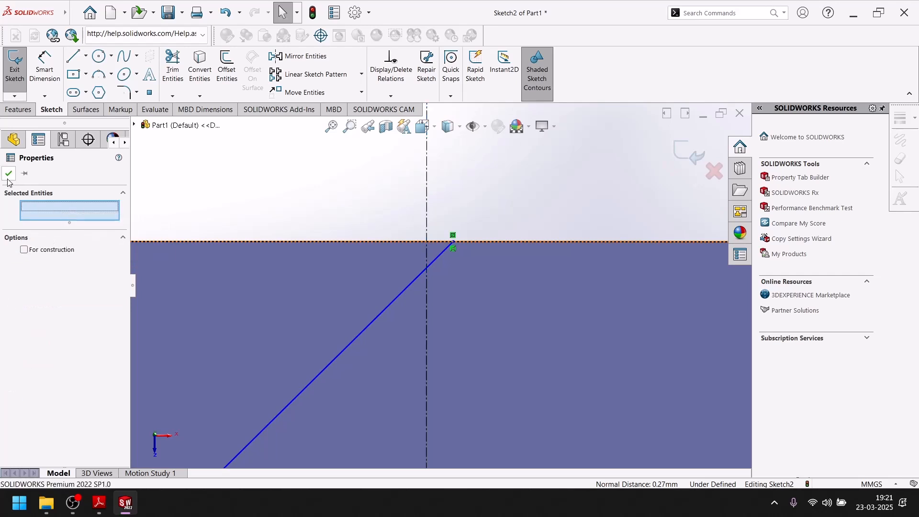
Make the upper diagonal's endpoint on the top edge coincident with the vertical centerline and check its relations
{"action": "left_click", "coordinate": [452, 242]}
{"action": "left_click", "coordinate": [427, 221], "text": "ctrl"}
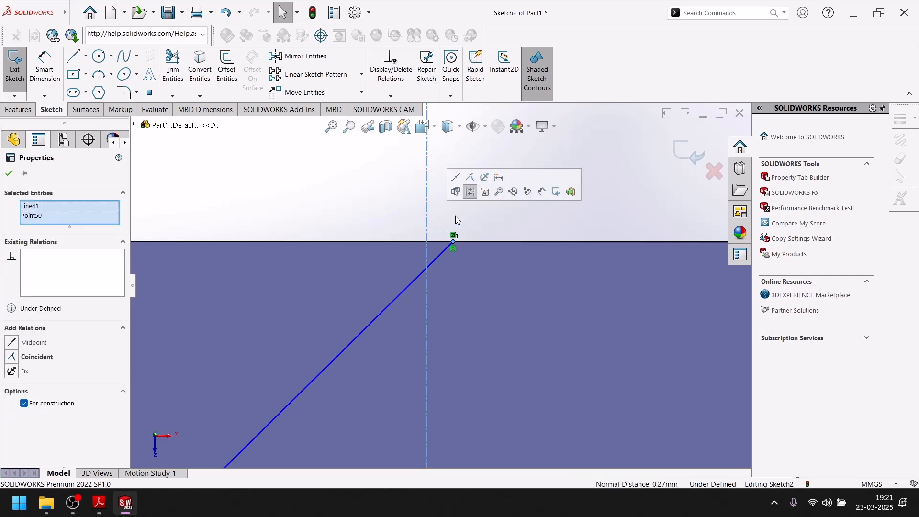
{"action": "left_click", "coordinate": [474, 178]}
{"action": "left_click", "coordinate": [451, 225]}
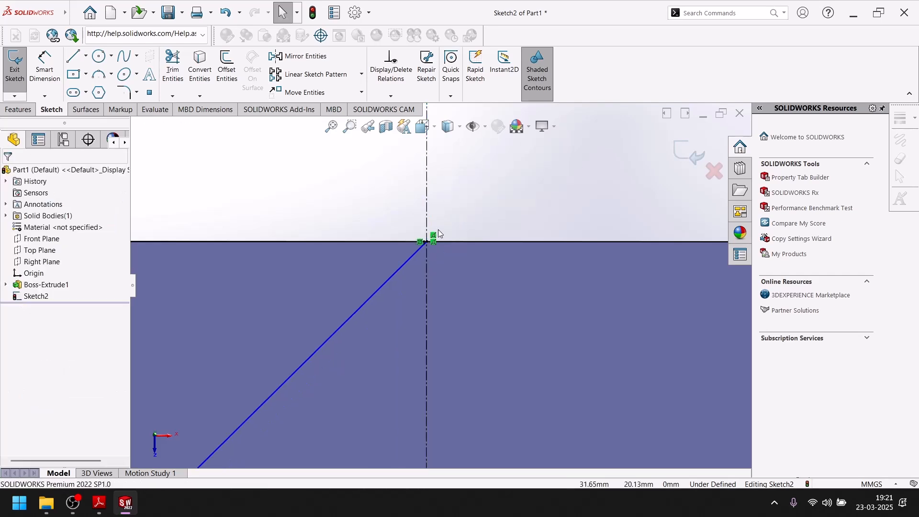
{"action": "scroll", "coordinate": [447, 249], "scroll_direction": "down", "scroll_amount": 3}
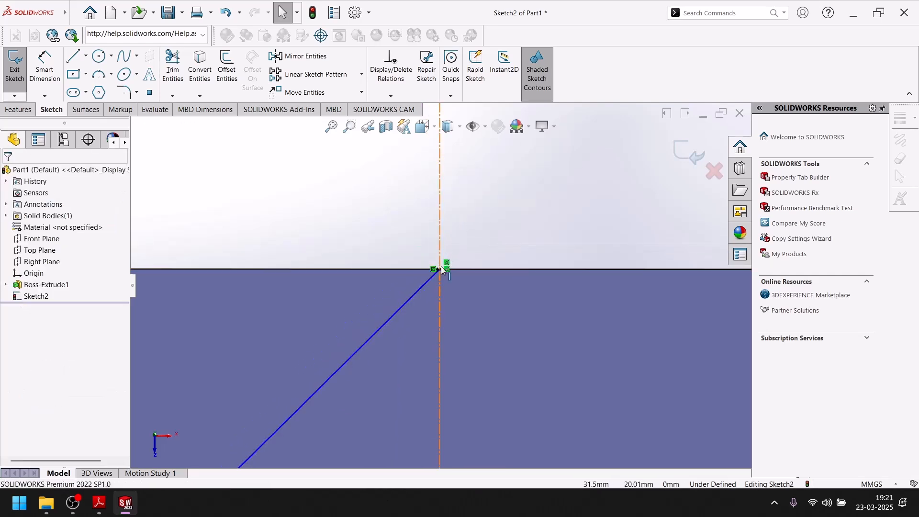
{"action": "left_click", "coordinate": [440, 269]}
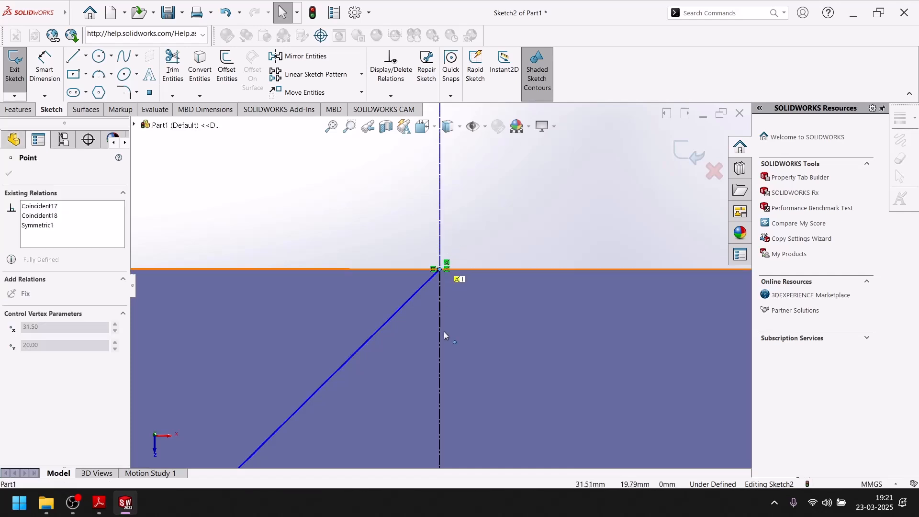
{"action": "left_click", "coordinate": [464, 242]}
{"action": "scroll", "coordinate": [457, 249], "scroll_direction": "up", "scroll_amount": 4}
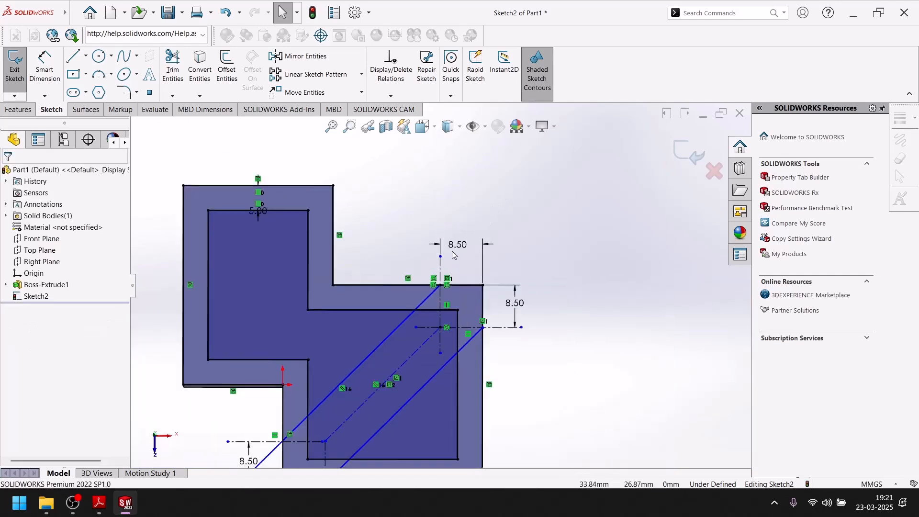
Attach the upper endpoint of the lower diagonal line to the point where the horizontal centerline crosses the plate's right edge
{"action": "scroll", "coordinate": [477, 318], "scroll_direction": "down", "scroll_amount": 10}
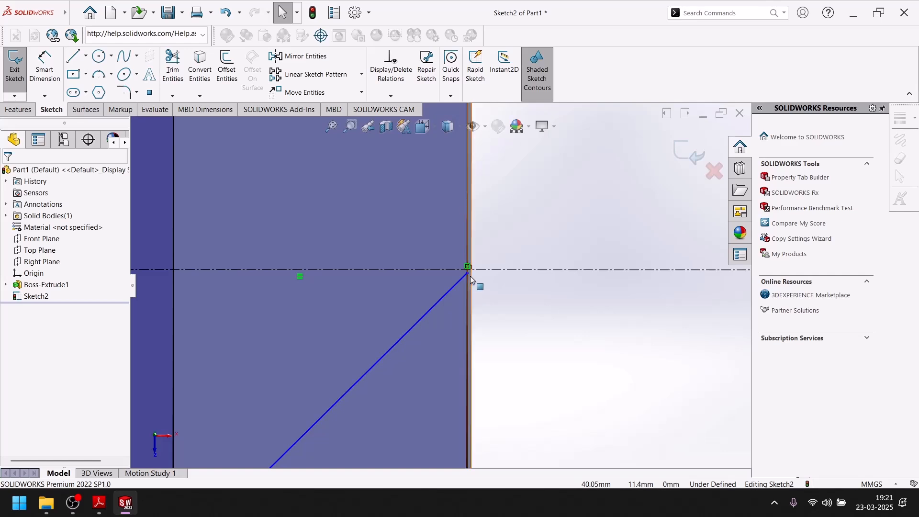
{"action": "left_click", "coordinate": [468, 273]}
{"action": "mouse_move", "coordinate": [469, 275]}
{"action": "left_mouse_down"}
{"action": "mouse_move", "coordinate": [474, 254]}
{"action": "mouse_move", "coordinate": [474, 283]}
{"action": "mouse_move", "coordinate": [479, 271]}
{"action": "left_mouse_up"}
{"action": "left_click", "coordinate": [483, 281]}
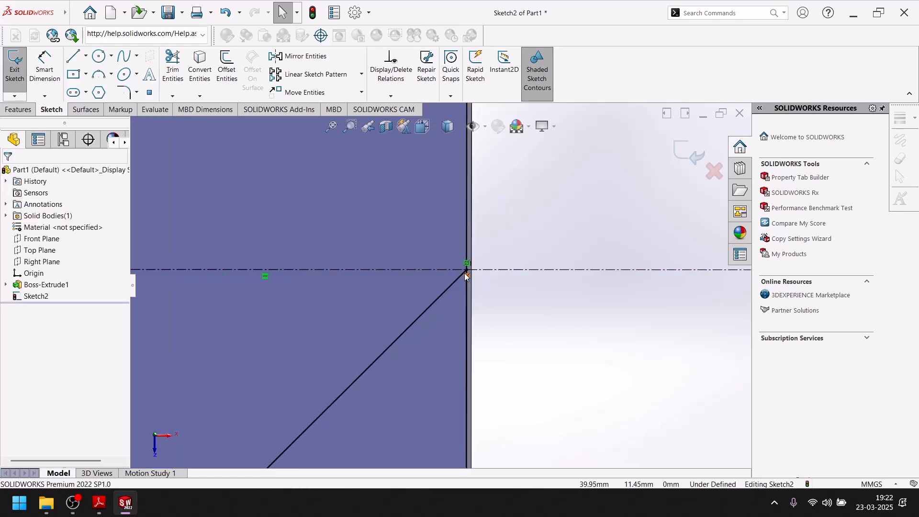
{"action": "scroll", "coordinate": [483, 278], "scroll_direction": "up", "scroll_amount": 5}
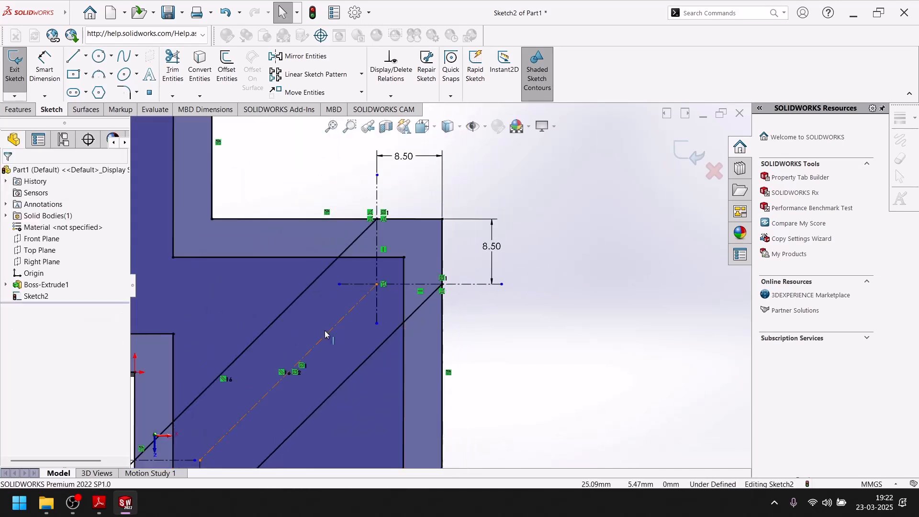
Return the sketch to the Top view and examine where the diagonal lines meet the outline at the upper-right corner
{"action": "key", "text": "space"}
{"action": "left_click", "coordinate": [343, 407]}
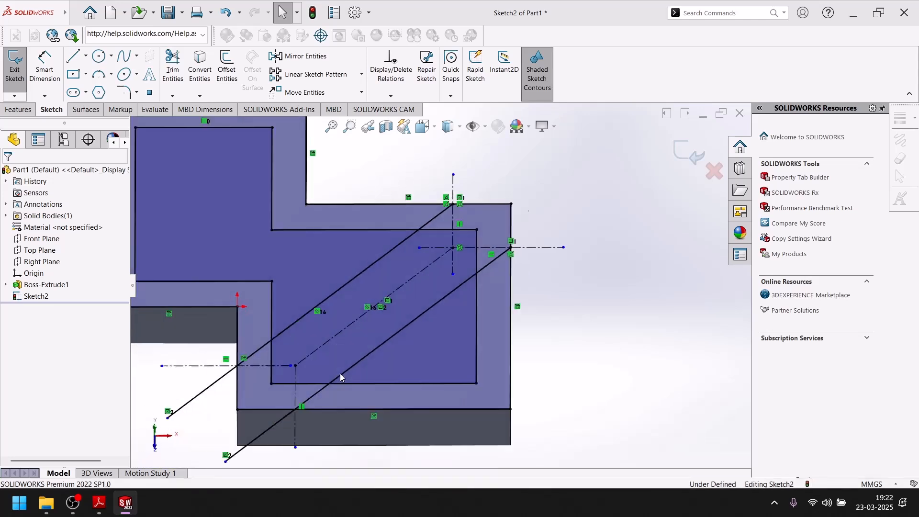
{"action": "key", "text": "space"}
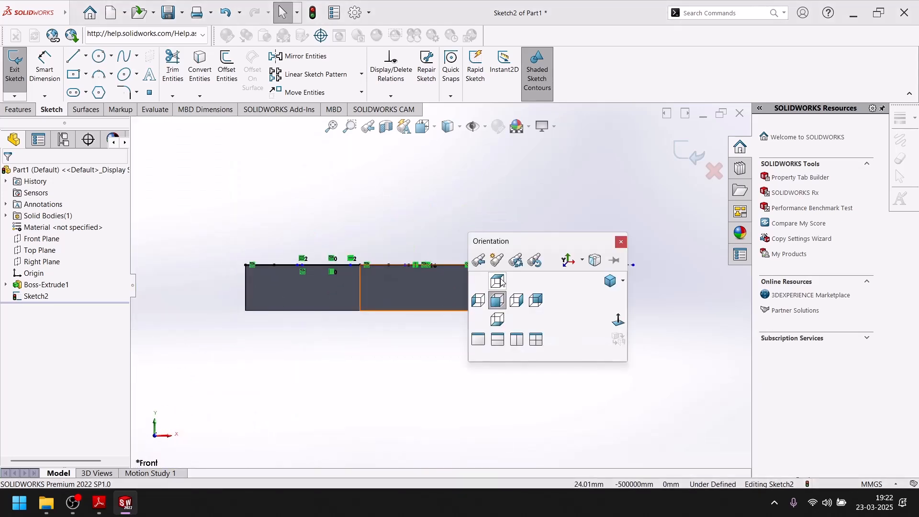
{"action": "left_click", "coordinate": [497, 280]}
{"action": "scroll", "coordinate": [506, 297], "scroll_direction": "down", "scroll_amount": 5}
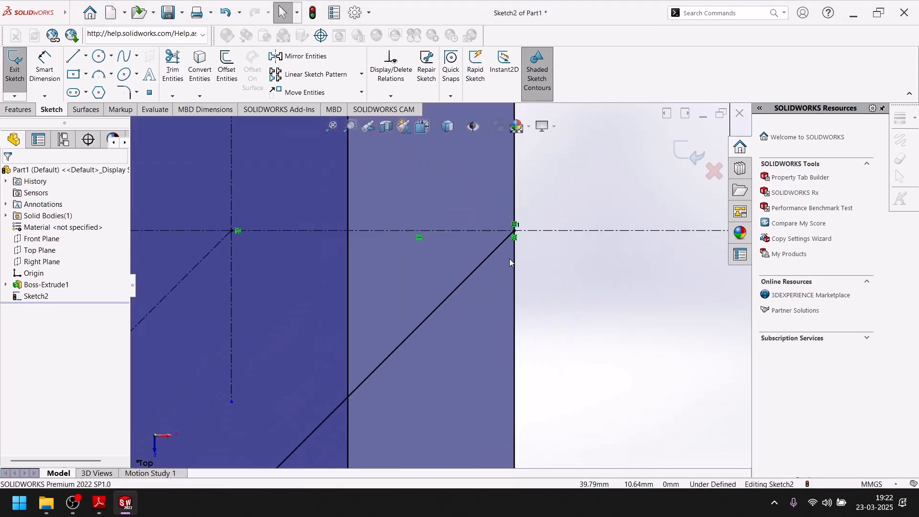
{"action": "scroll", "coordinate": [509, 240], "scroll_direction": "up", "scroll_amount": 5}
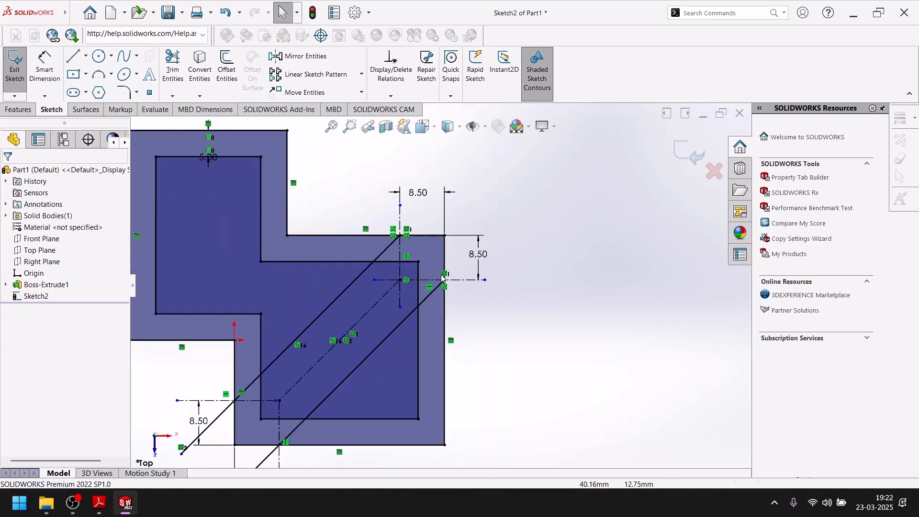
{"action": "scroll", "coordinate": [260, 413], "scroll_direction": "down", "scroll_amount": 5}
{"action": "scroll", "coordinate": [276, 399], "scroll_direction": "up", "scroll_amount": 4}
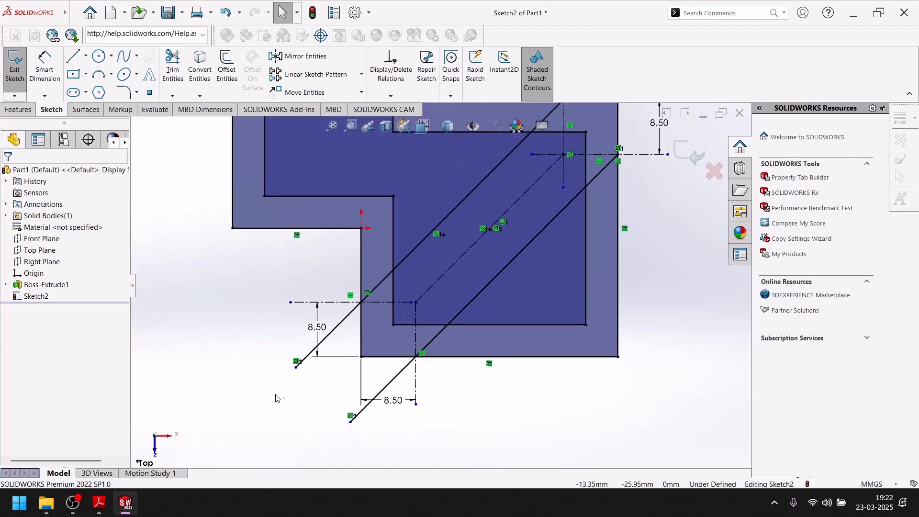
Shorten the upper diagonal's lower end to where the horizontal centerline crosses the plate's left edge at the lower-left open corner
{"action": "scroll", "coordinate": [287, 373], "scroll_direction": "down", "scroll_amount": 3}
{"action": "left_click_drag", "start_coordinate": [345, 348], "coordinate": [458, 242]}
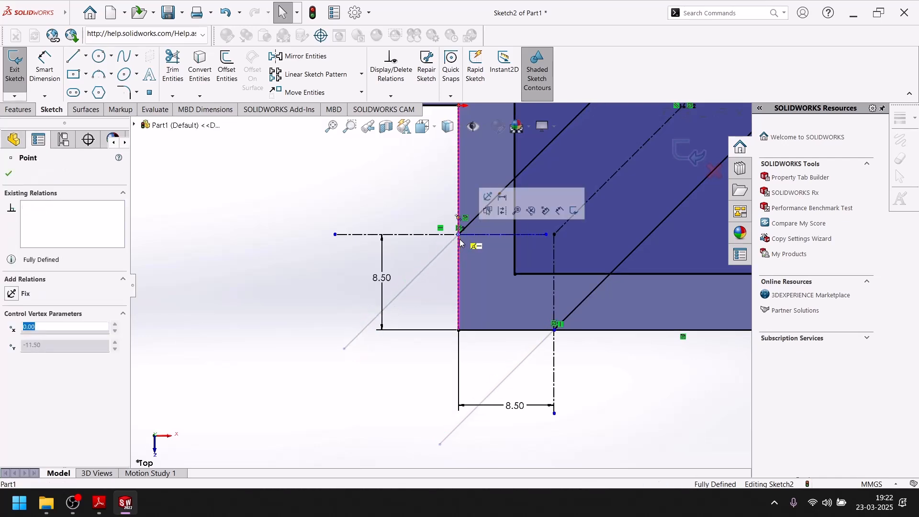
{"action": "left_click", "coordinate": [254, 349]}
{"action": "scroll", "coordinate": [369, 314], "scroll_direction": "up", "scroll_amount": 6}
{"action": "scroll", "coordinate": [440, 283], "scroll_direction": "up", "scroll_amount": 2}
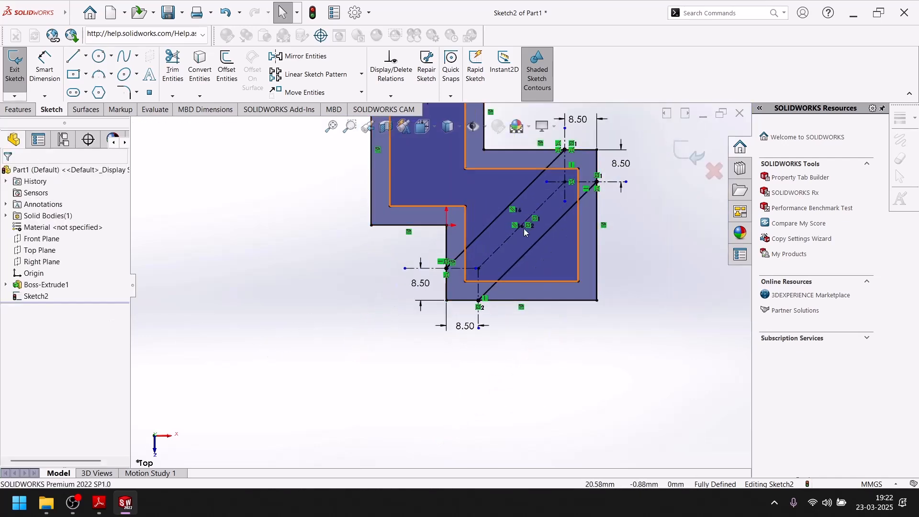
Power-trim the inner and outer outline segments and the centerline pieces between the diagonals at the upper-right open corner
{"action": "left_click", "coordinate": [173, 67]}
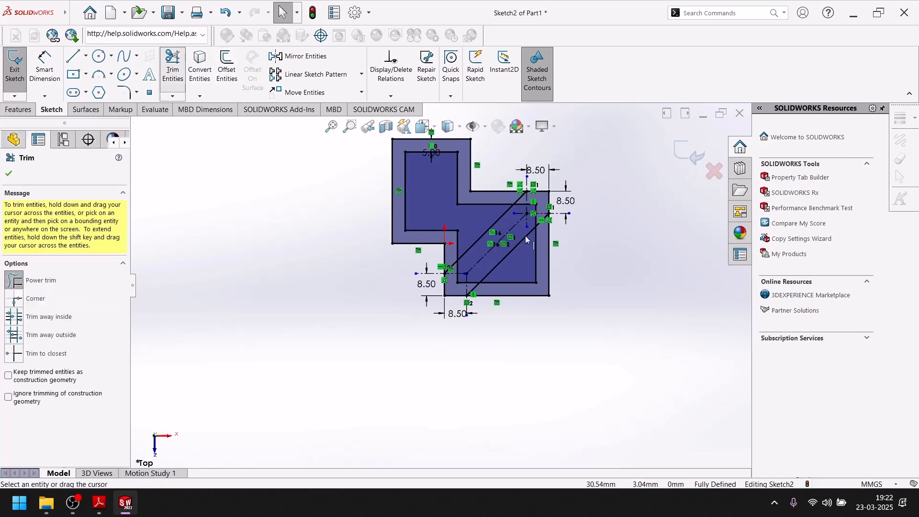
{"action": "scroll", "coordinate": [507, 225], "scroll_direction": "down", "scroll_amount": 6}
{"action": "mouse_move", "coordinate": [510, 180]}
{"action": "left_mouse_down"}
{"action": "mouse_move", "coordinate": [485, 210]}
{"action": "mouse_move", "coordinate": [515, 221]}
{"action": "mouse_move", "coordinate": [492, 195]}
{"action": "mouse_move", "coordinate": [463, 215]}
{"action": "mouse_move", "coordinate": [508, 250]}
{"action": "mouse_move", "coordinate": [526, 231]}
{"action": "left_mouse_up"}
{"action": "mouse_move", "coordinate": [526, 182]}
{"action": "left_mouse_down"}
{"action": "mouse_move", "coordinate": [523, 148]}
{"action": "mouse_move", "coordinate": [559, 168]}
{"action": "mouse_move", "coordinate": [520, 198]}
{"action": "left_mouse_up"}
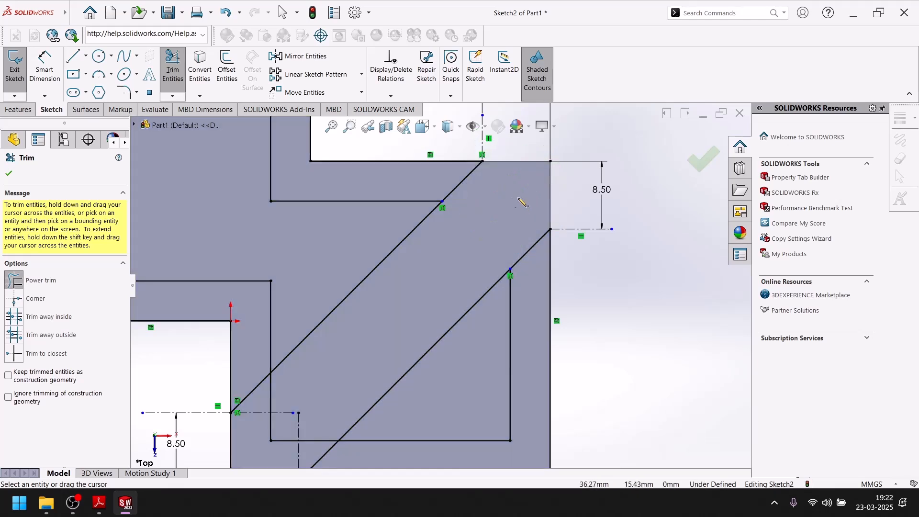
{"action": "scroll", "coordinate": [445, 285], "scroll_direction": "up", "scroll_amount": 6}
{"action": "scroll", "coordinate": [433, 297], "scroll_direction": "down", "scroll_amount": 5}
{"action": "scroll", "coordinate": [432, 297], "scroll_direction": "up", "scroll_amount": 5}
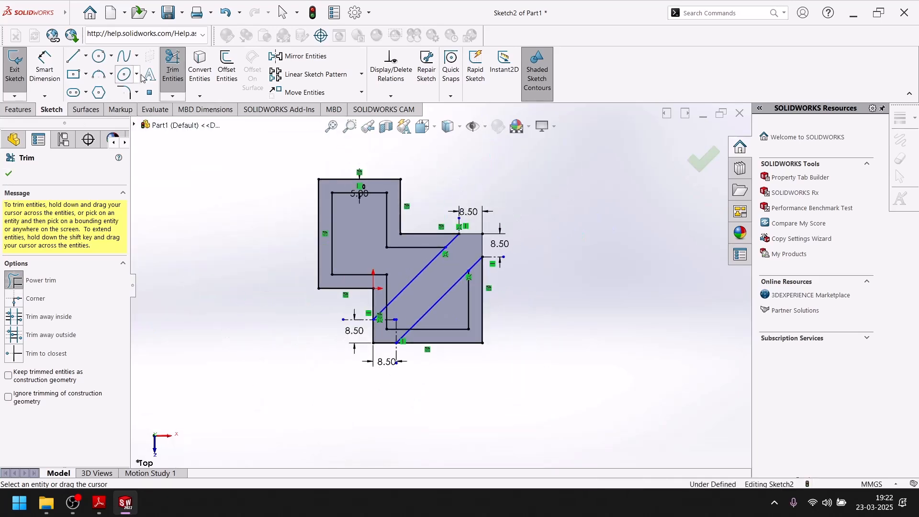
Power-trim the inner and outer outline segments between the two diagonals at the lower-left open corner
{"action": "left_click", "coordinate": [175, 72]}
{"action": "left_click", "coordinate": [175, 72]}
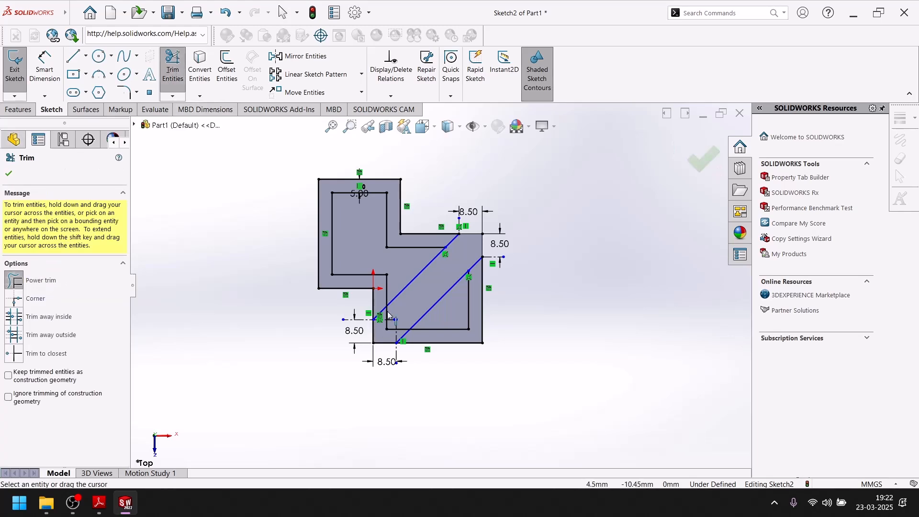
{"action": "scroll", "coordinate": [378, 310], "scroll_direction": "down", "scroll_amount": 5}
{"action": "mouse_move", "coordinate": [406, 320]}
{"action": "left_mouse_down"}
{"action": "mouse_move", "coordinate": [366, 342]}
{"action": "mouse_move", "coordinate": [354, 371]}
{"action": "mouse_move", "coordinate": [370, 421]}
{"action": "mouse_move", "coordinate": [420, 407]}
{"action": "mouse_move", "coordinate": [422, 370]}
{"action": "mouse_move", "coordinate": [395, 343]}
{"action": "mouse_move", "coordinate": [430, 334]}
{"action": "mouse_move", "coordinate": [417, 347]}
{"action": "mouse_move", "coordinate": [433, 335]}
{"action": "mouse_move", "coordinate": [414, 375]}
{"action": "left_mouse_up"}
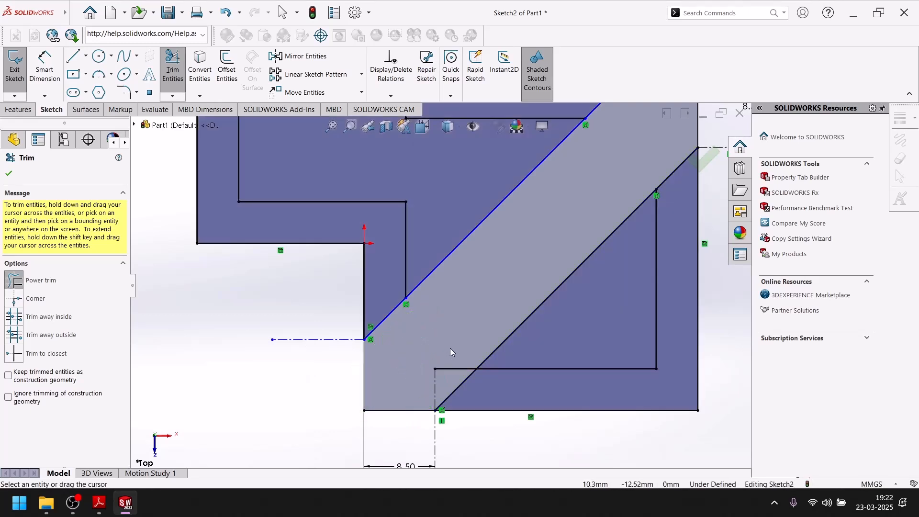
{"action": "left_click_drag", "start_coordinate": [464, 345], "coordinate": [457, 371]}
{"action": "scroll", "coordinate": [404, 359], "scroll_direction": "up", "scroll_amount": 4}
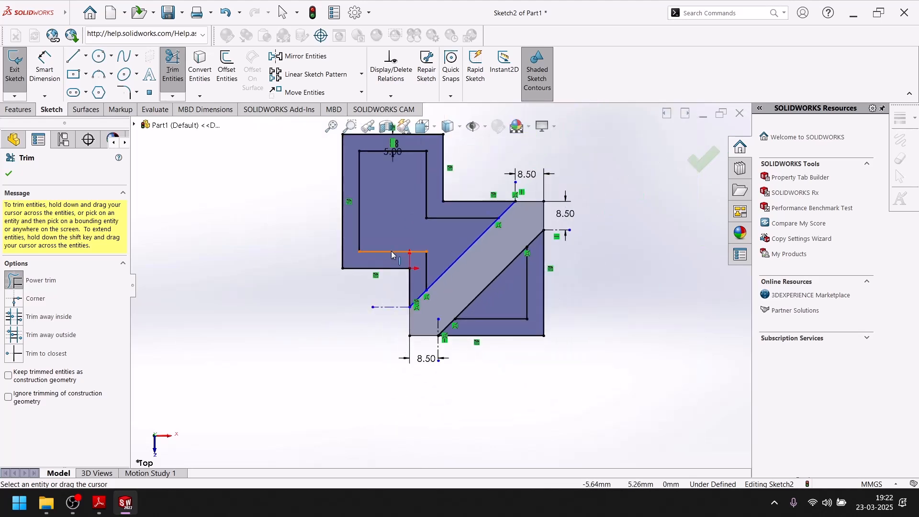
Trim away the middle of both diagonal lines, keeping only the angled rim ends, and exit the sketch
{"action": "left_click_drag", "start_coordinate": [443, 234], "coordinate": [511, 298]}
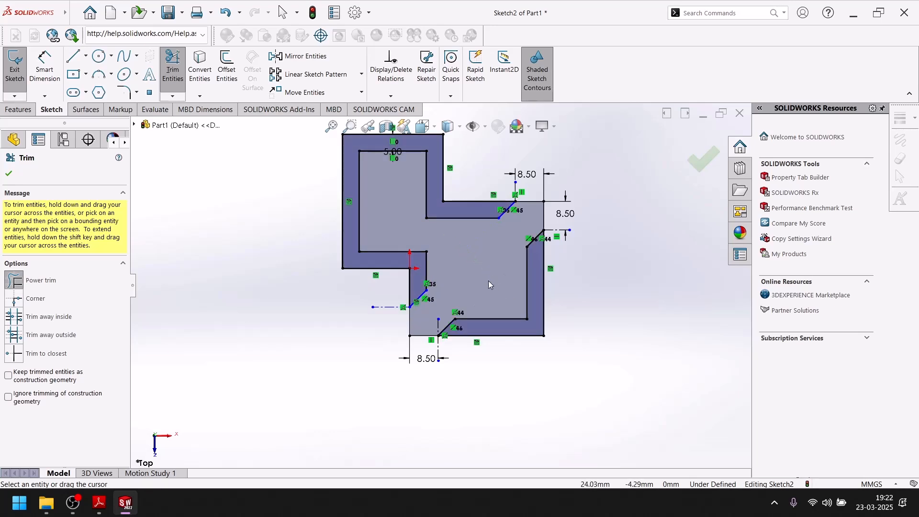
{"action": "left_click", "coordinate": [7, 173]}
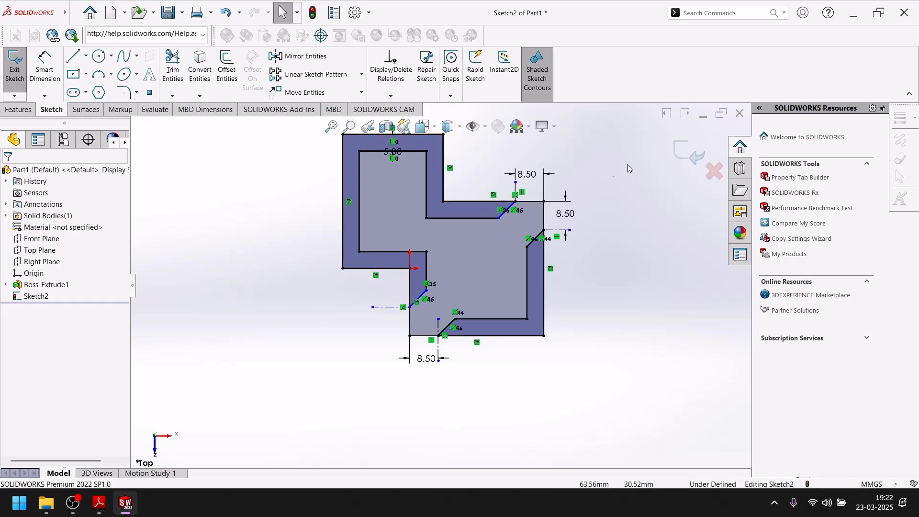
{"action": "left_click", "coordinate": [676, 153]}
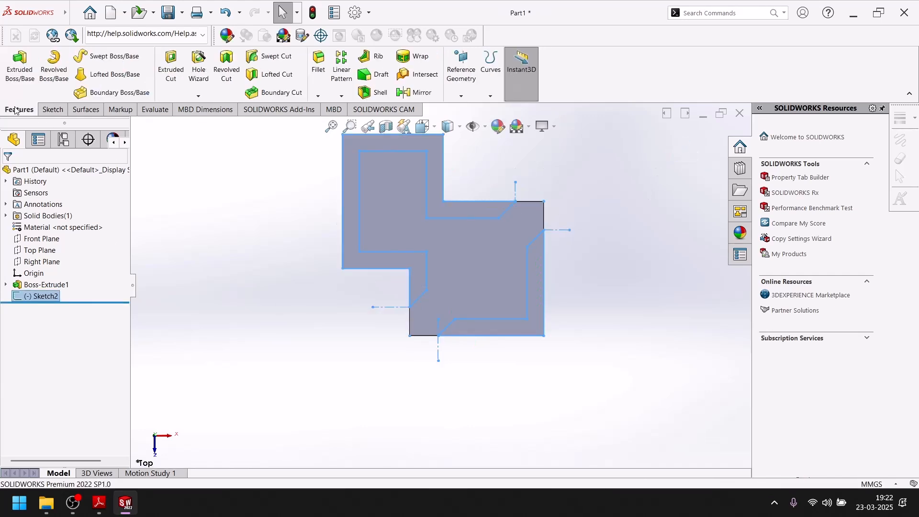
Extrude the two rim profiles upward from the plate as a 5 mm blind boss, merged with the body
{"action": "left_click", "coordinate": [19, 64]}
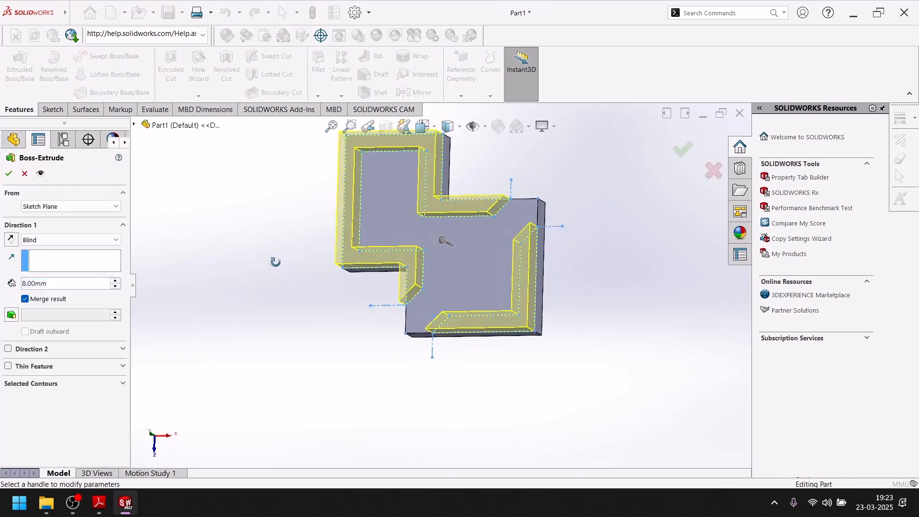
{"action": "middle_click_drag", "start_coordinate": [263, 309], "coordinate": [293, 199]}
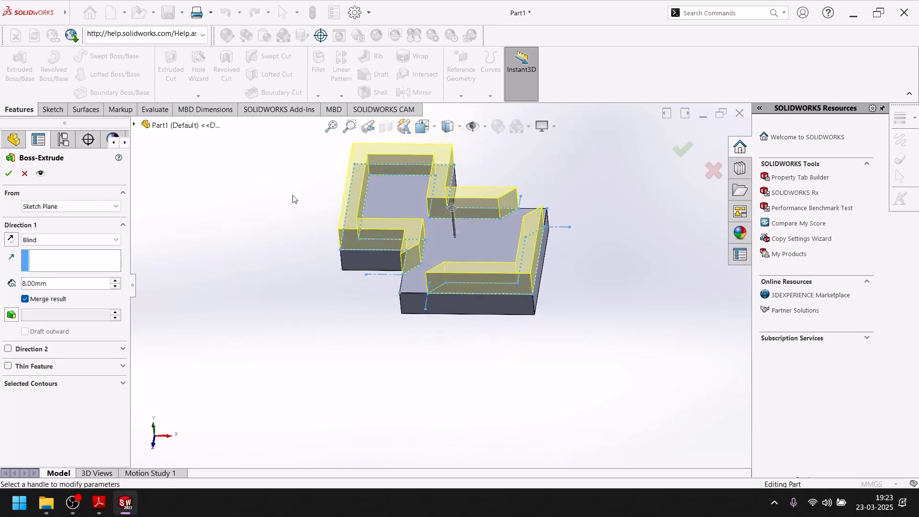
{"action": "type", "text": "5"}
{"action": "key", "text": "Return"}
{"action": "left_click", "coordinate": [9, 173]}
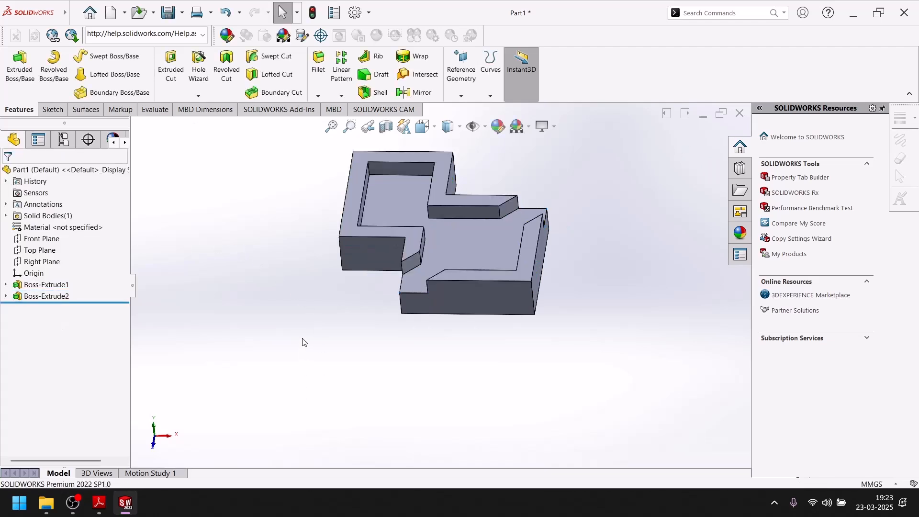
Set the model to the isometric view and compare it with the EXERCISE-84 picture in Adobe Reader
{"action": "key", "text": "space"}
{"action": "left_click", "coordinate": [447, 388]}
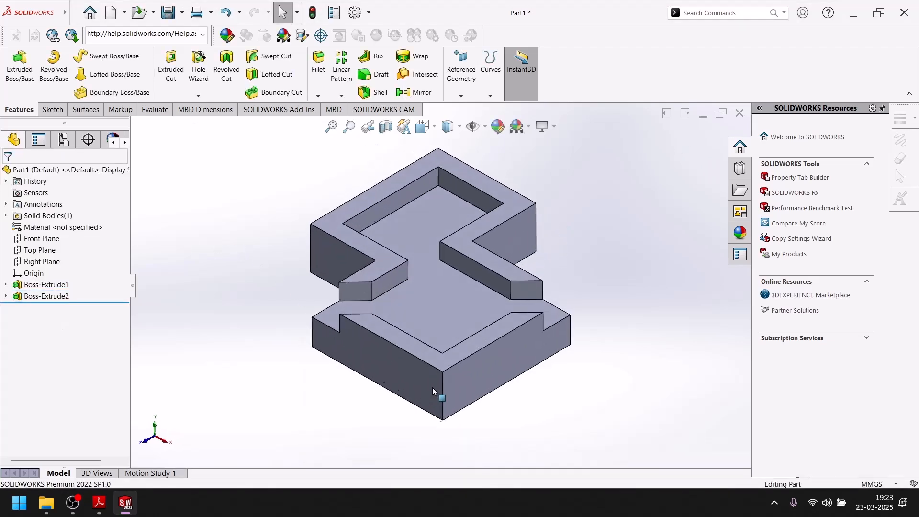
{"action": "left_click", "coordinate": [98, 503]}
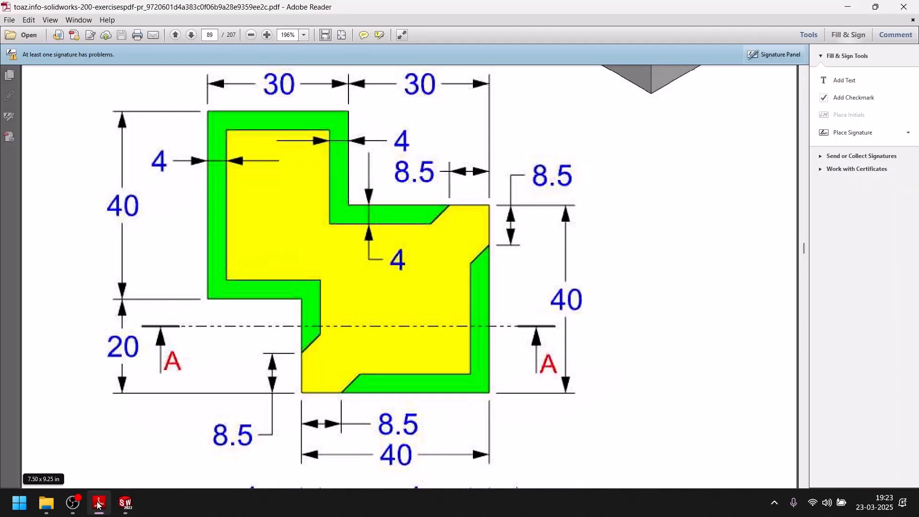
{"action": "scroll", "coordinate": [586, 225], "scroll_direction": "up", "scroll_amount": 8}
{"action": "scroll", "coordinate": [585, 225], "scroll_direction": "down", "scroll_amount": 3}
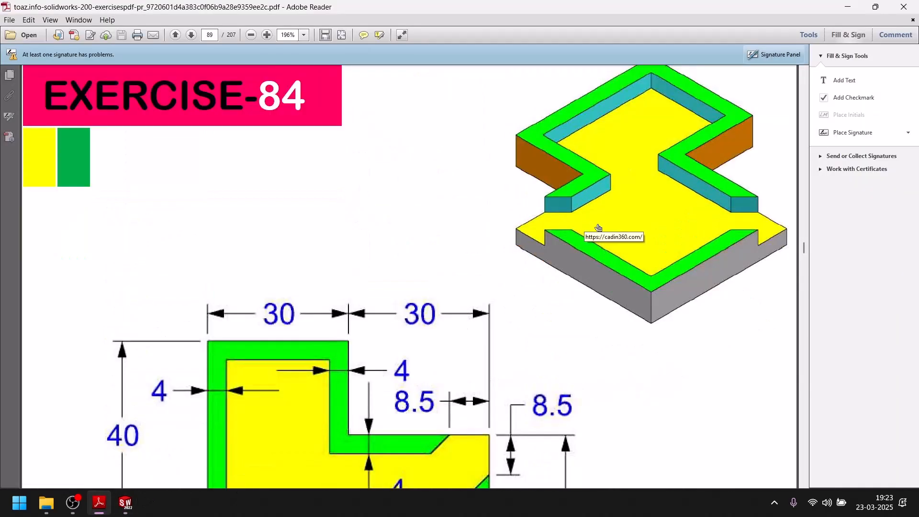
{"action": "left_click", "coordinate": [125, 503]}
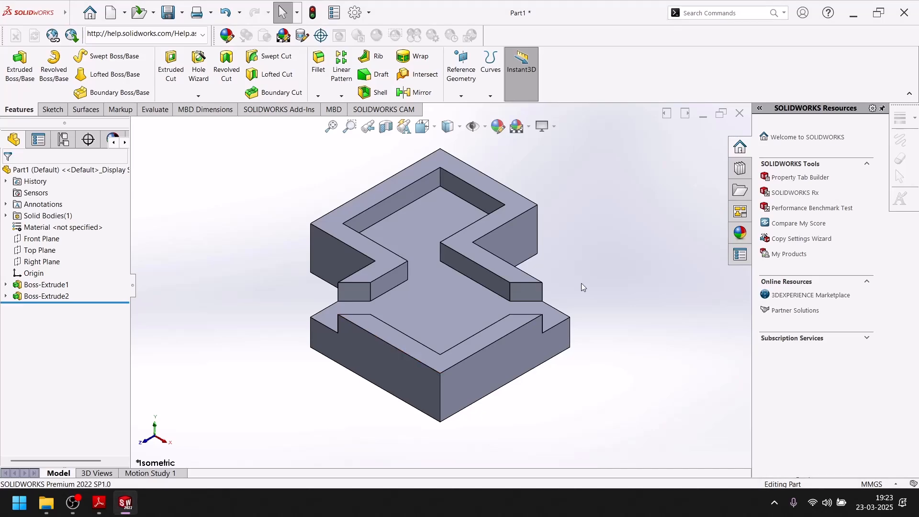
{"action": "left_click", "coordinate": [123, 508]}
{"action": "left_click", "coordinate": [123, 508]}
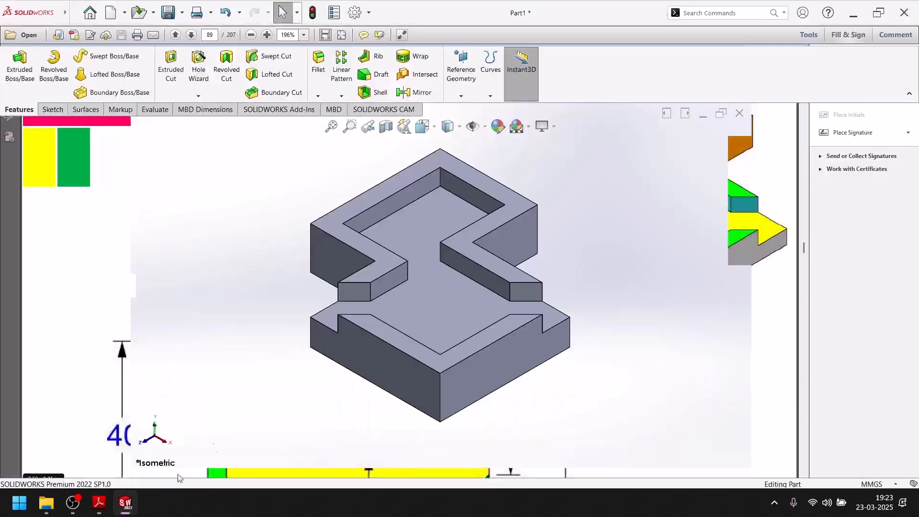
{"action": "left_click", "coordinate": [513, 250]}
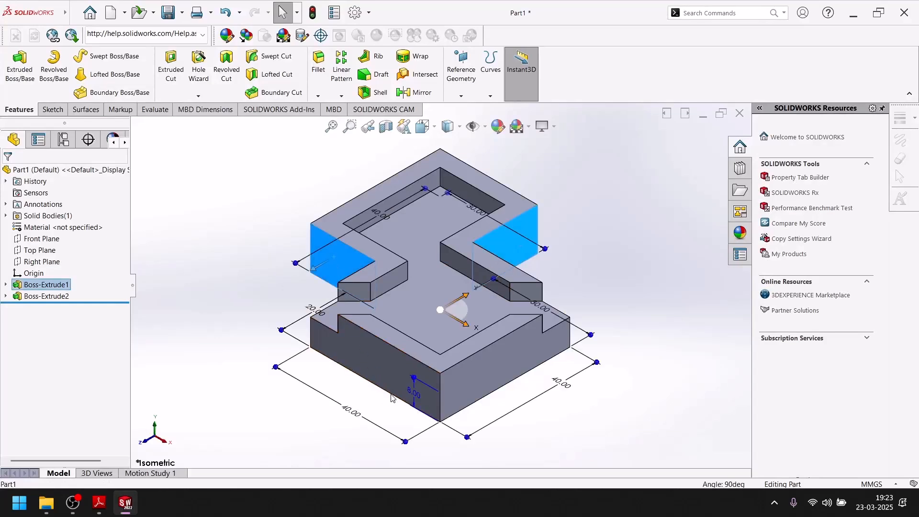
{"action": "left_click", "coordinate": [393, 368], "text": "ctrl"}
{"action": "left_click", "coordinate": [481, 365], "text": "ctrl"}
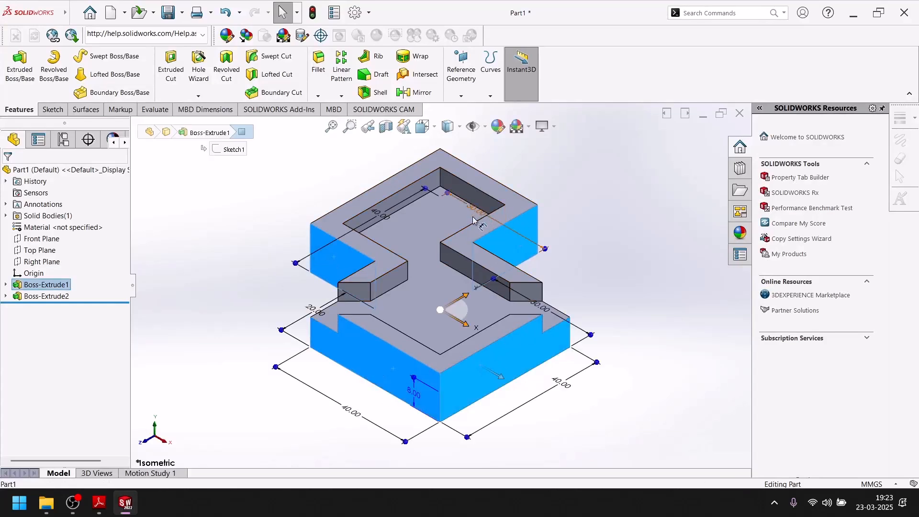
{"action": "left_click", "coordinate": [621, 231]}
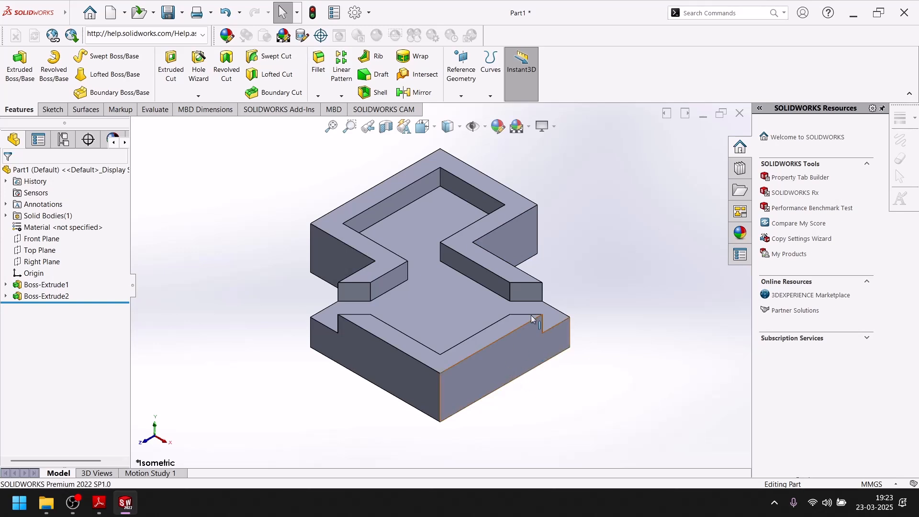
Color the two outer side faces at the plate's step corners orange, RGB 216, 118, 0
{"action": "left_click", "coordinate": [522, 233]}
{"action": "left_click", "coordinate": [337, 254], "text": "ctrl"}
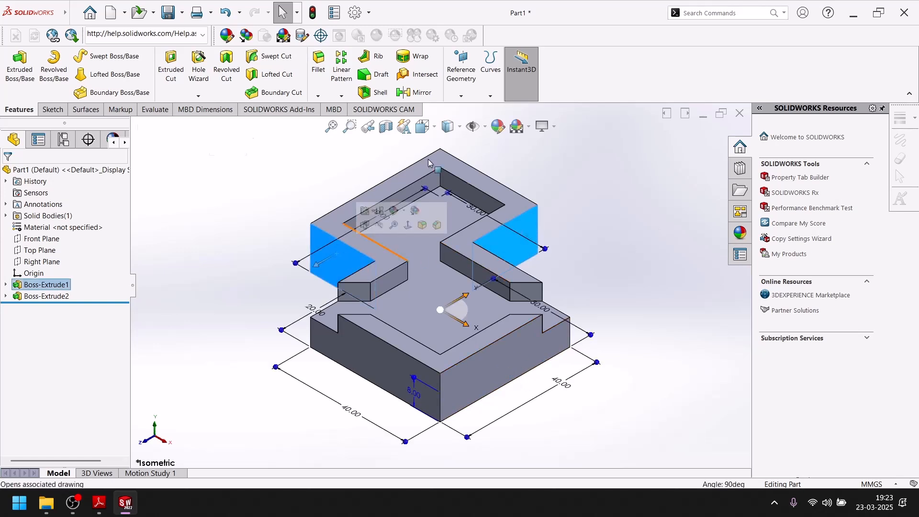
{"action": "left_click", "coordinate": [496, 128]}
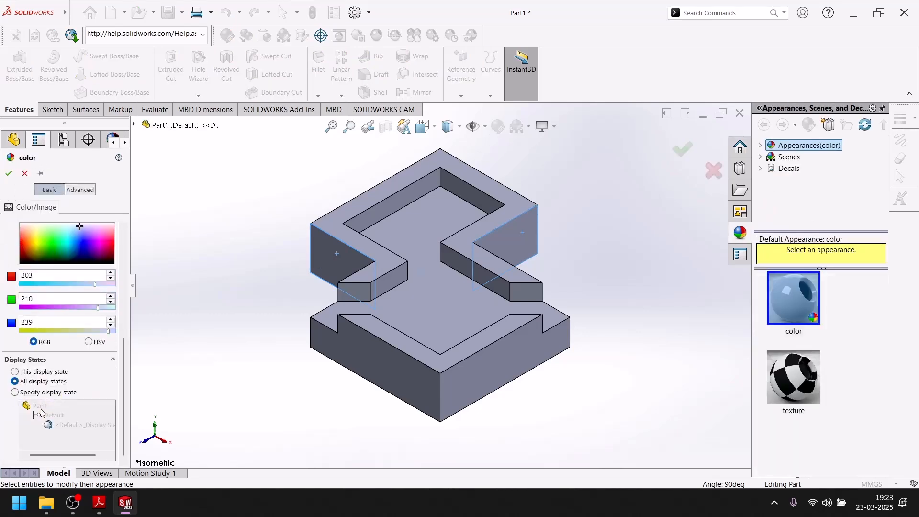
{"action": "left_click", "coordinate": [28, 246]}
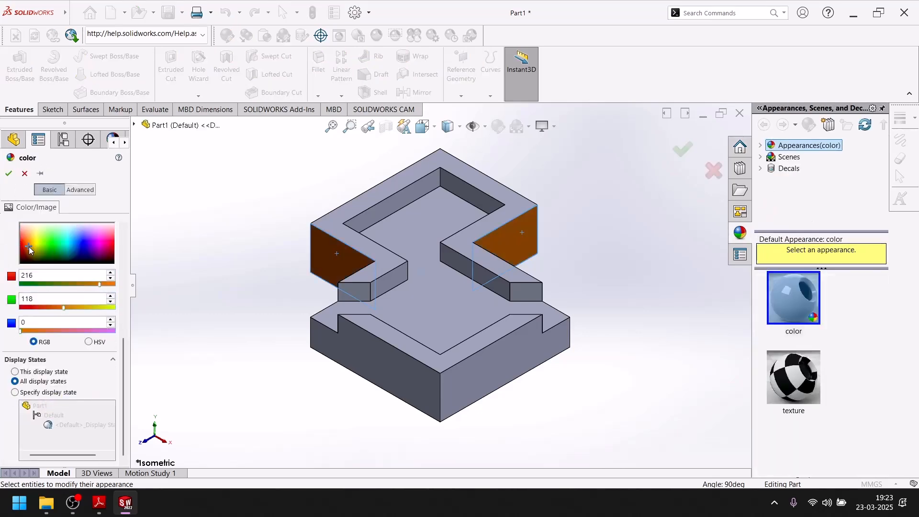
{"action": "left_click", "coordinate": [8, 173]}
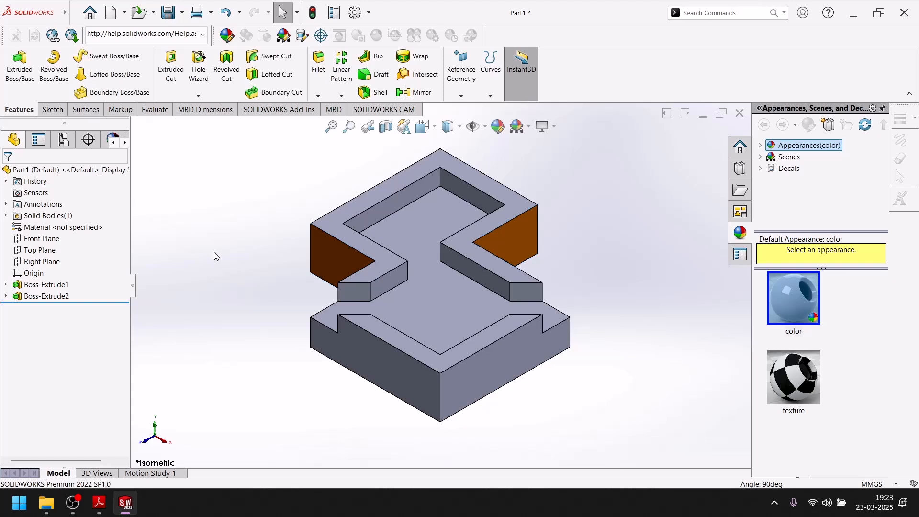
Check the EXERCISE-84 picture in Adobe Reader and color the two large front outer side faces cyan
{"action": "left_click", "coordinate": [377, 385]}
{"action": "left_click", "coordinate": [492, 367], "text": "ctrl"}
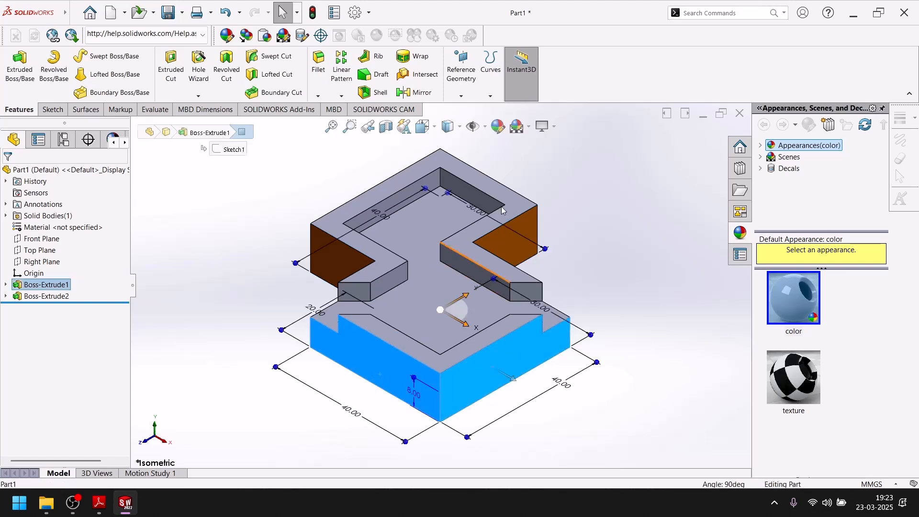
{"action": "left_click", "coordinate": [496, 126]}
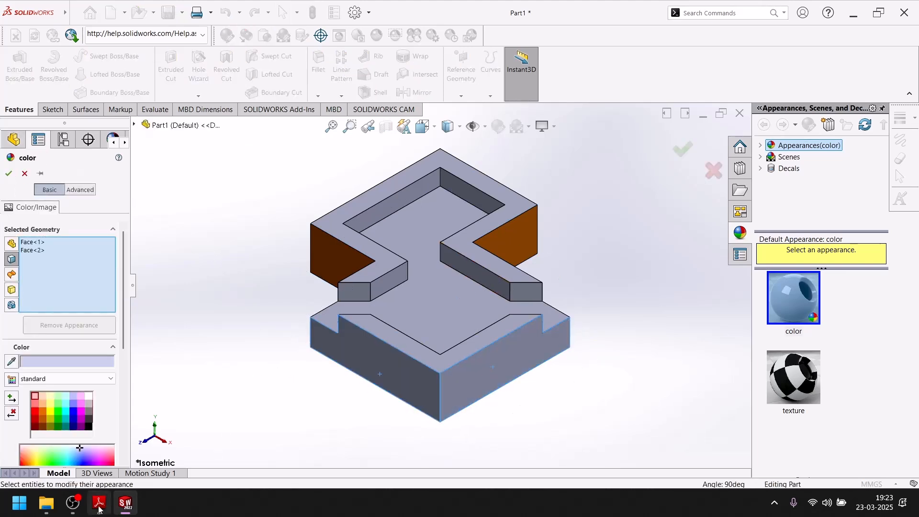
{"action": "left_click", "coordinate": [96, 505]}
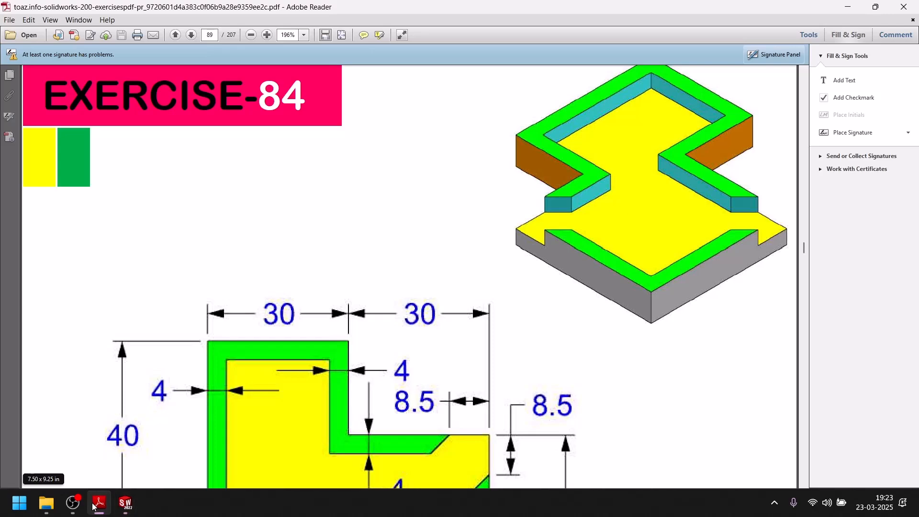
{"action": "left_click", "coordinate": [93, 504]}
{"action": "left_click", "coordinate": [65, 405]}
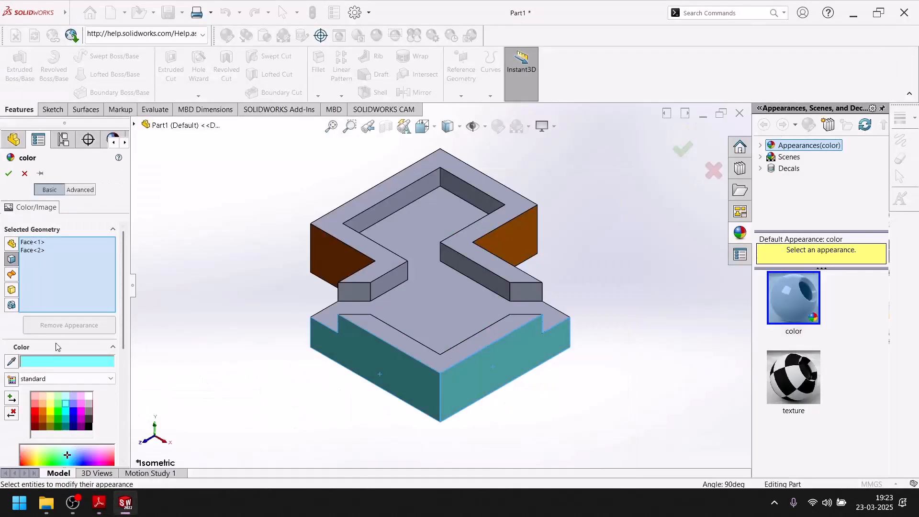
{"action": "left_click", "coordinate": [66, 411]}
{"action": "key", "text": "Return"}
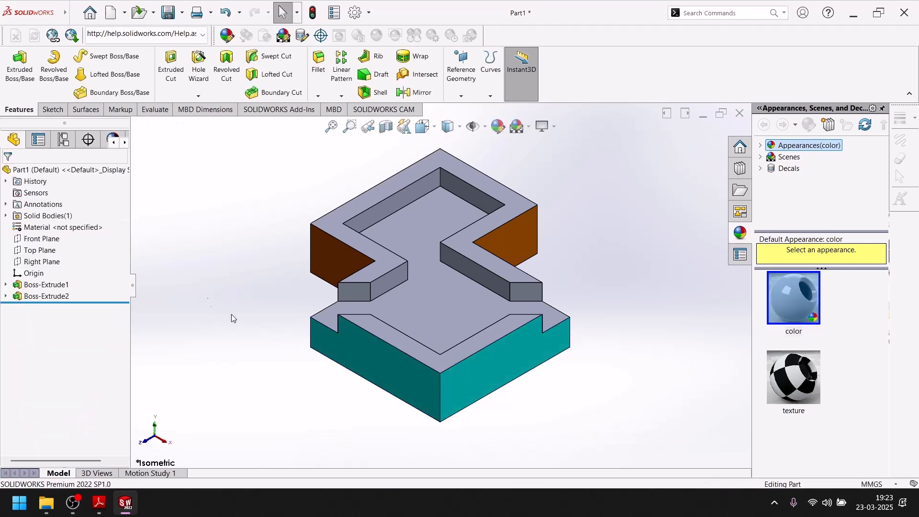
Check the EXERCISE-84 picture again and color the plate's recessed floor face yellow
{"action": "left_click", "coordinate": [101, 507]}
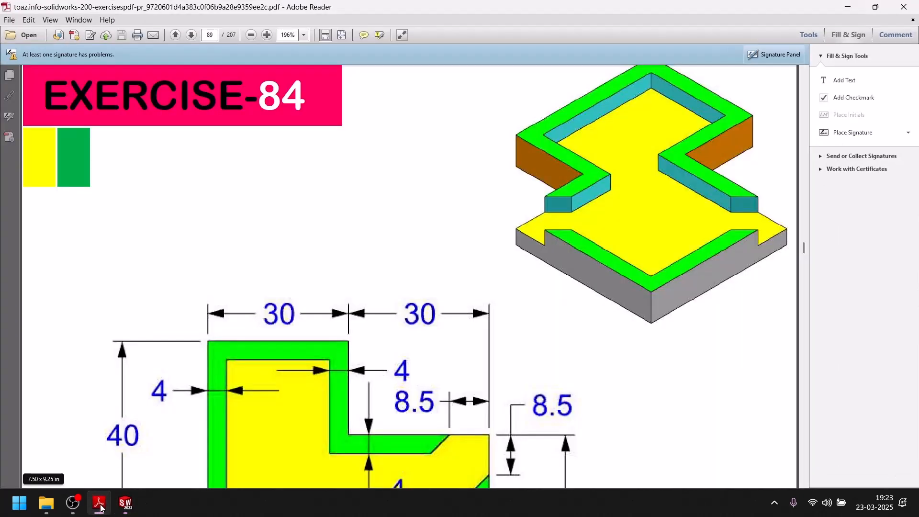
{"action": "left_click", "coordinate": [101, 506]}
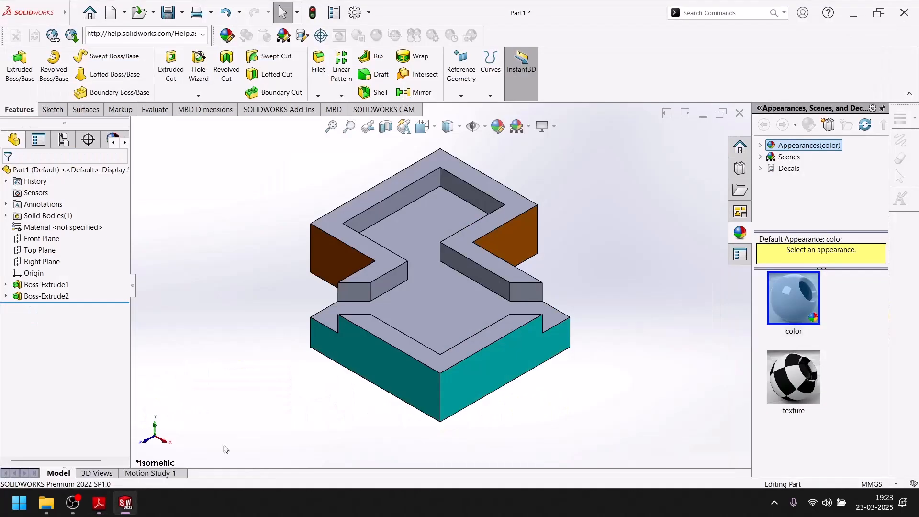
{"action": "left_click", "coordinate": [440, 309]}
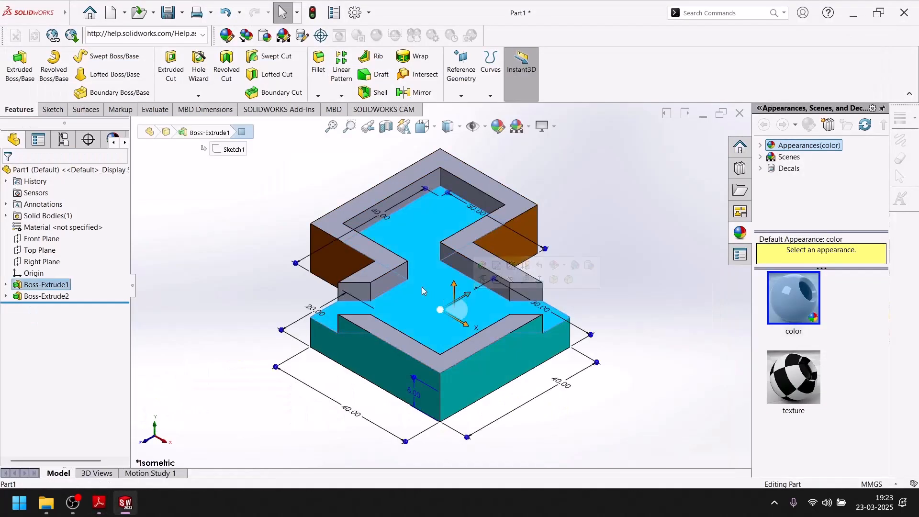
{"action": "left_click", "coordinate": [497, 125]}
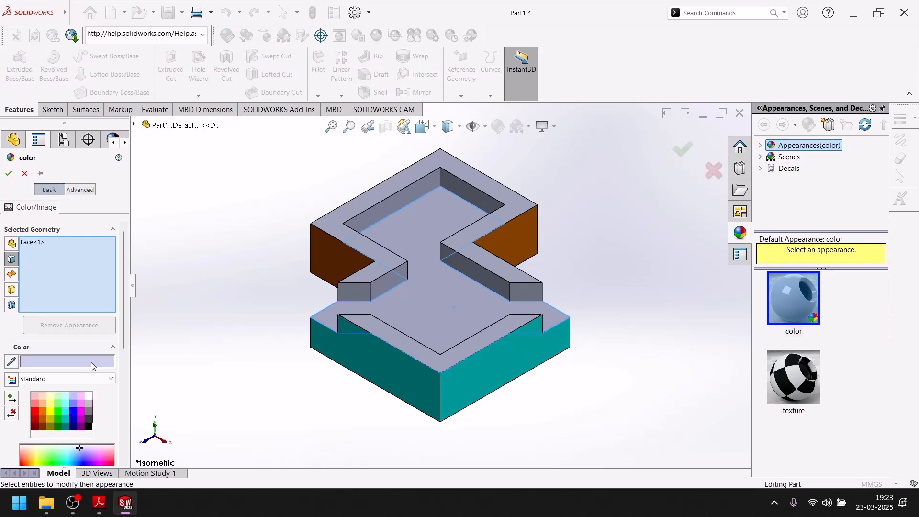
{"action": "left_click", "coordinate": [52, 417]}
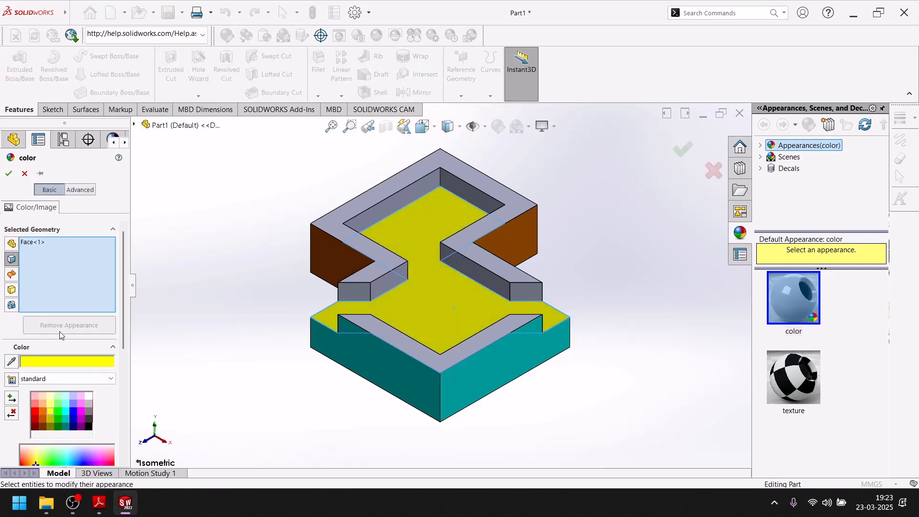
{"action": "left_click", "coordinate": [8, 174]}
Color the top faces of both raised rim sections green
{"action": "left_click", "coordinate": [346, 211]}
{"action": "left_click", "coordinate": [368, 318]}
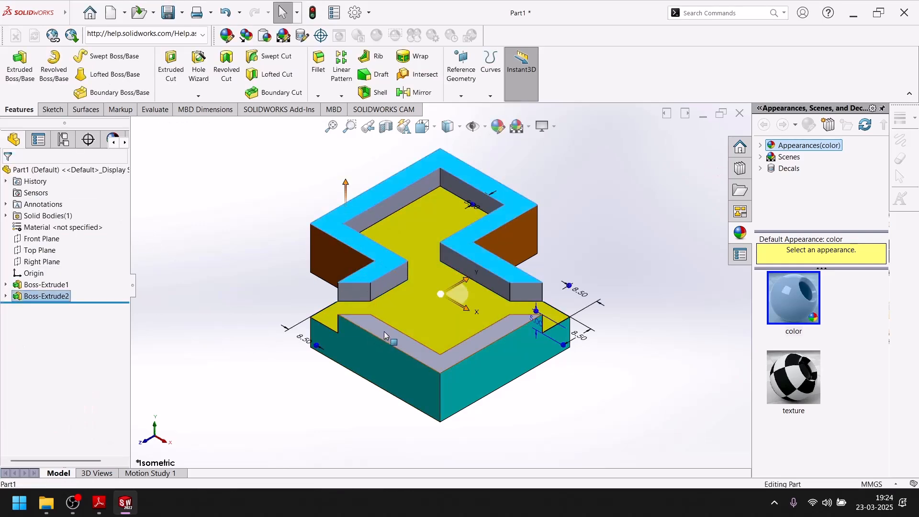
{"action": "left_click", "coordinate": [498, 126]}
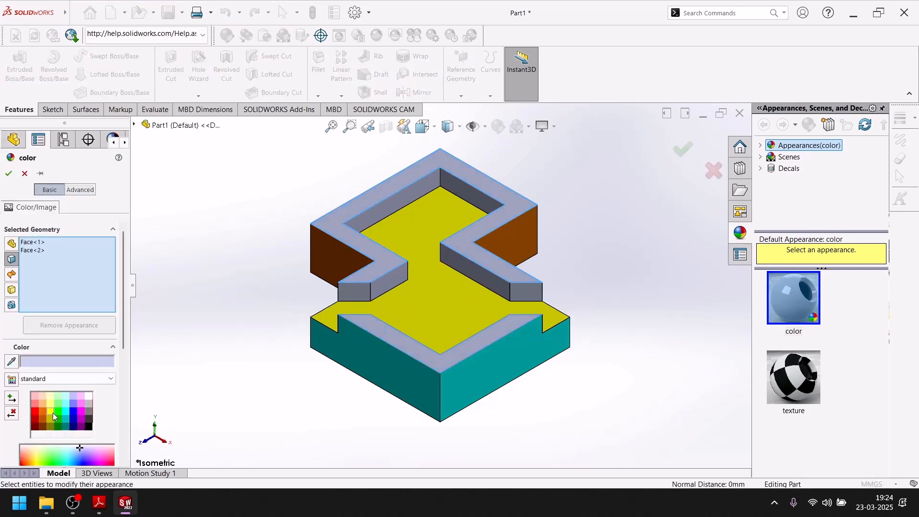
{"action": "left_click", "coordinate": [58, 414]}
{"action": "left_click", "coordinate": [10, 175]}
Color the four angled rim end faces and the remaining uncolored outer side faces of the body black
{"action": "scroll", "coordinate": [386, 295], "scroll_direction": "down", "scroll_amount": 4}
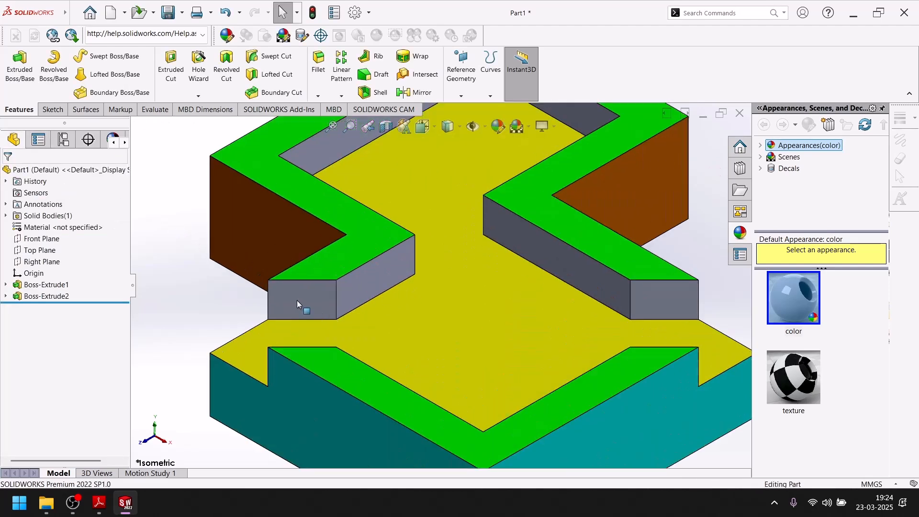
{"action": "left_click", "coordinate": [297, 303]}
{"action": "left_click", "coordinate": [663, 299], "text": "ctrl"}
{"action": "middle_click_drag", "start_coordinate": [570, 298], "coordinate": [519, 388]}
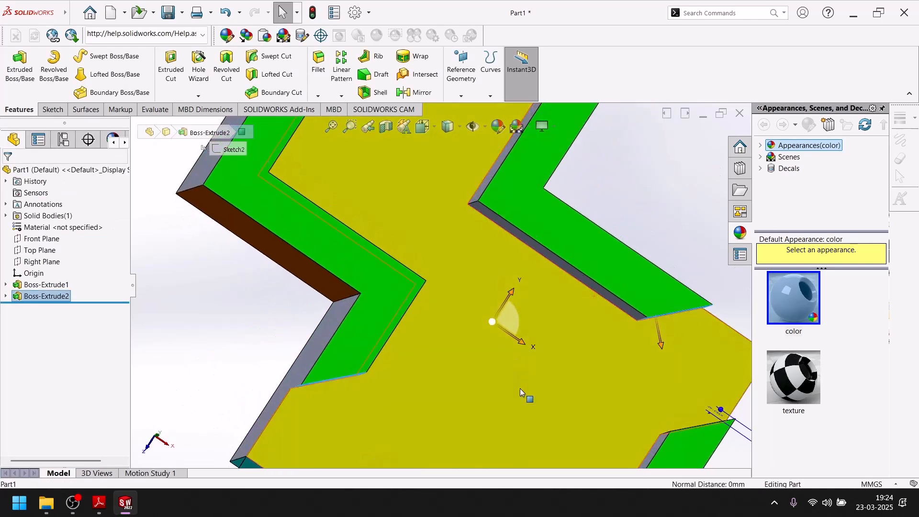
{"action": "scroll", "coordinate": [519, 388], "scroll_direction": "up", "scroll_amount": 5}
{"action": "middle_click_drag", "start_coordinate": [484, 306], "coordinate": [517, 340]}
{"action": "scroll", "coordinate": [518, 331], "scroll_direction": "down", "scroll_amount": 5}
{"action": "left_click", "coordinate": [480, 329], "text": "ctrl"}
{"action": "scroll", "coordinate": [460, 325], "scroll_direction": "up", "scroll_amount": 5}
{"action": "scroll", "coordinate": [333, 377], "scroll_direction": "down", "scroll_amount": 5}
{"action": "left_click", "coordinate": [463, 304], "text": "ctrl"}
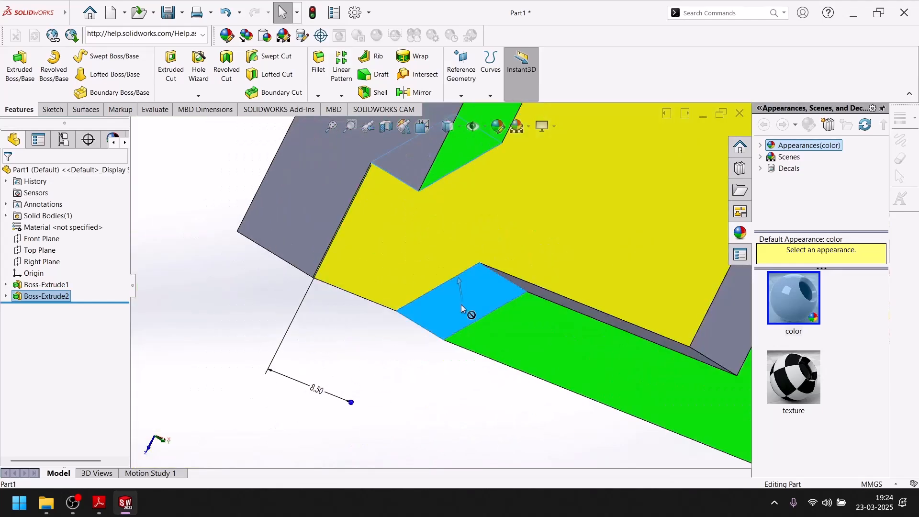
{"action": "left_click", "coordinate": [317, 181], "text": "ctrl"}
{"action": "scroll", "coordinate": [362, 242], "scroll_direction": "up", "scroll_amount": 8}
{"action": "left_click", "coordinate": [427, 176], "text": "ctrl"}
{"action": "middle_click_drag", "start_coordinate": [489, 181], "coordinate": [426, 200]}
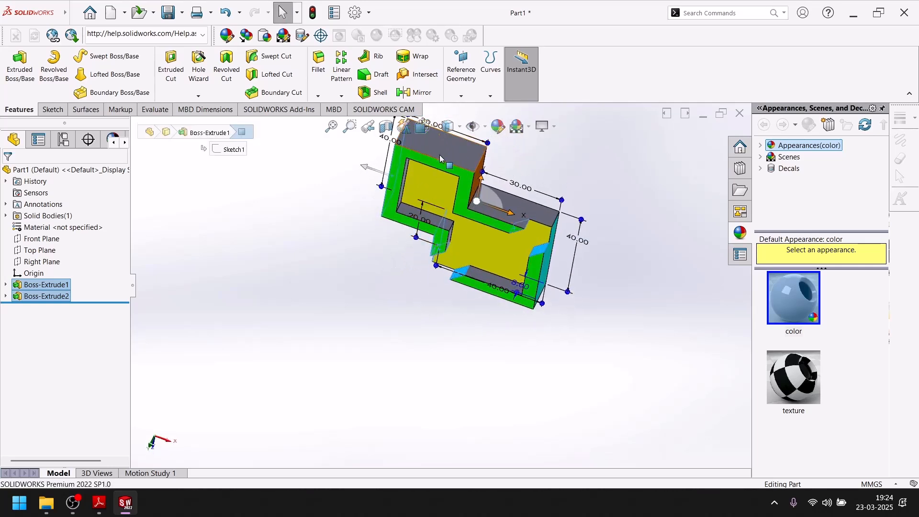
{"action": "left_click", "coordinate": [440, 158], "text": "ctrl"}
{"action": "left_click", "coordinate": [531, 199], "text": "ctrl"}
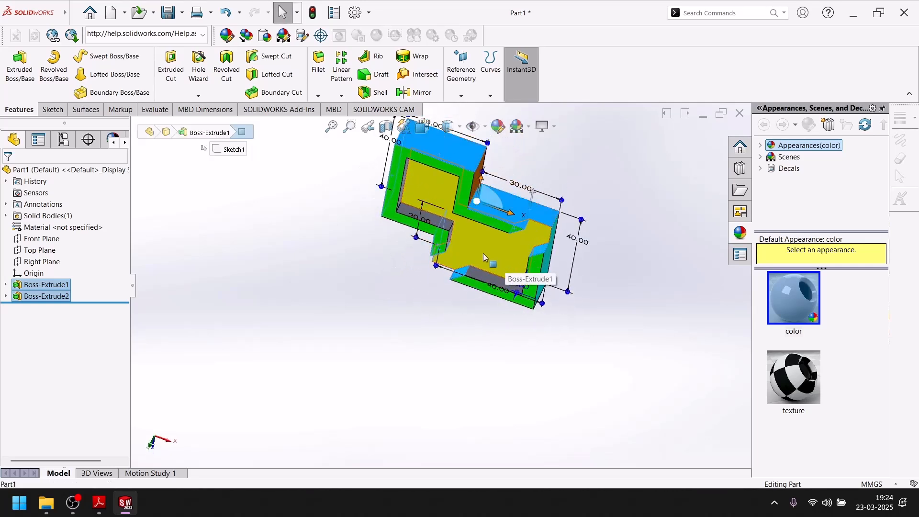
{"action": "left_click", "coordinate": [494, 125]}
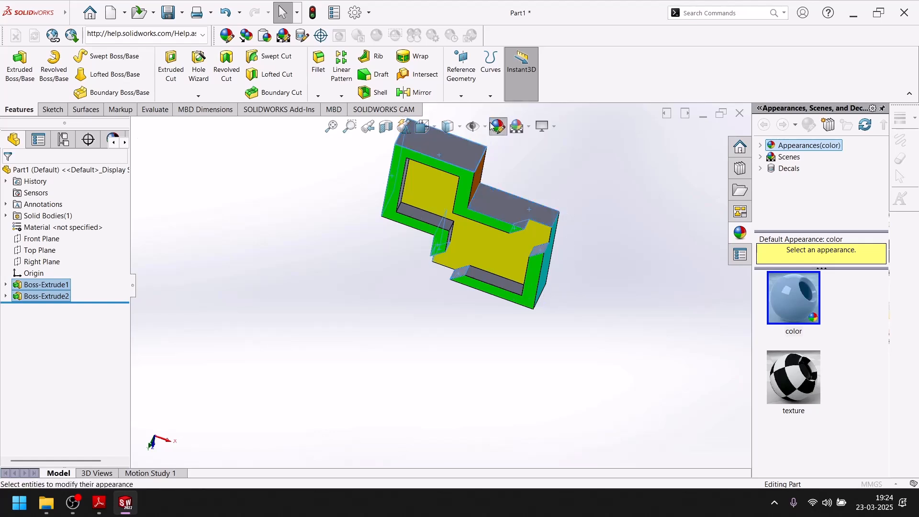
{"action": "left_click", "coordinate": [89, 426]}
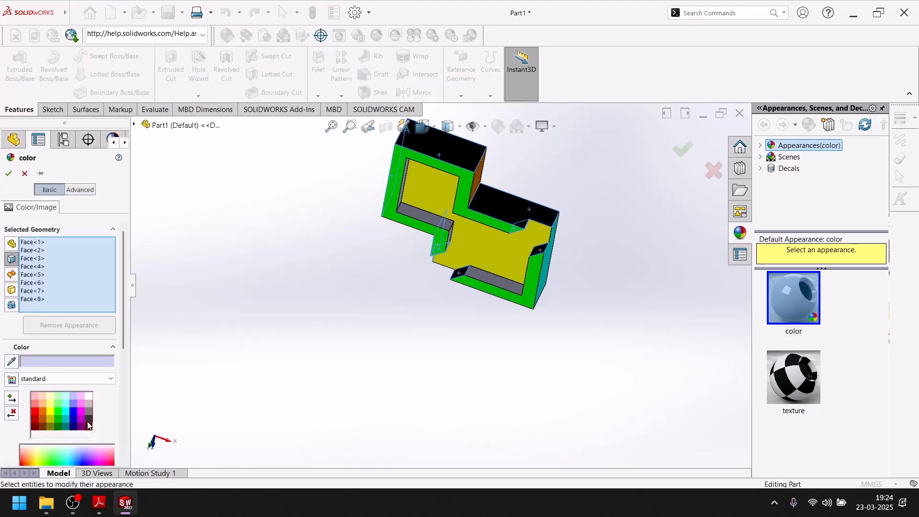
{"action": "left_click", "coordinate": [9, 174]}
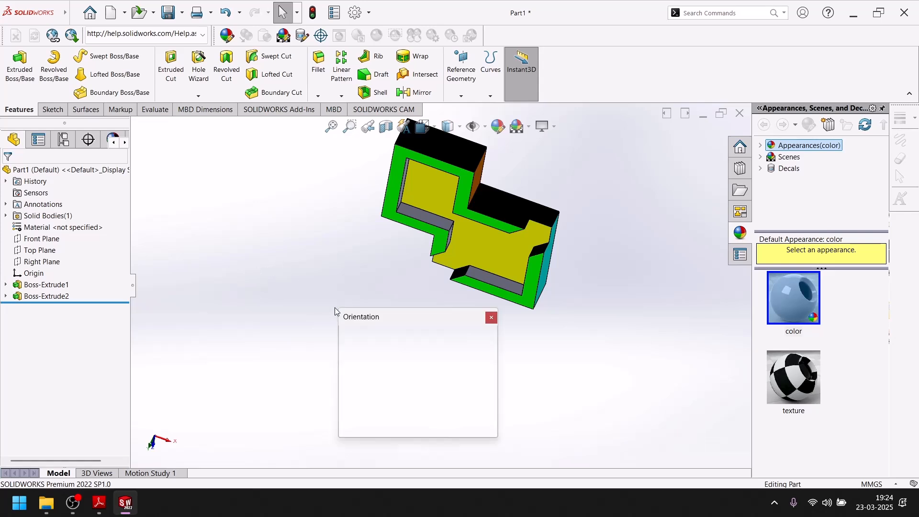
Color all the inner wall faces of both raised rim sections magenta
{"action": "key", "text": "space"}
{"action": "left_click", "coordinate": [318, 261]}
{"action": "scroll", "coordinate": [413, 214], "scroll_direction": "down", "scroll_amount": 5}
{"action": "middle_click_drag", "start_coordinate": [403, 186], "coordinate": [378, 168]}
{"action": "left_click", "coordinate": [378, 169]}
{"action": "left_click", "coordinate": [413, 212], "text": "ctrl"}
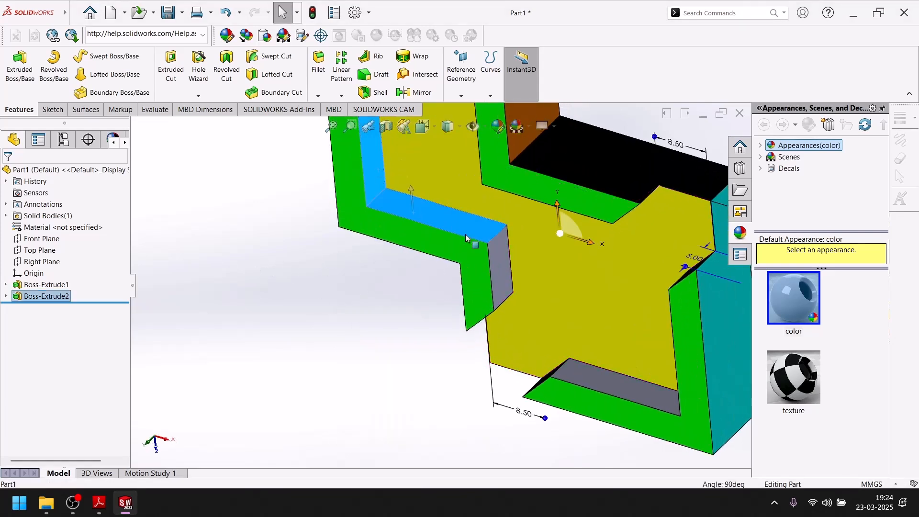
{"action": "mouse_move", "coordinate": [568, 366]}
{"action": "middle_mouse_down"}
{"action": "mouse_move", "coordinate": [580, 143]}
{"action": "mouse_move", "coordinate": [431, 158]}
{"action": "middle_mouse_up"}
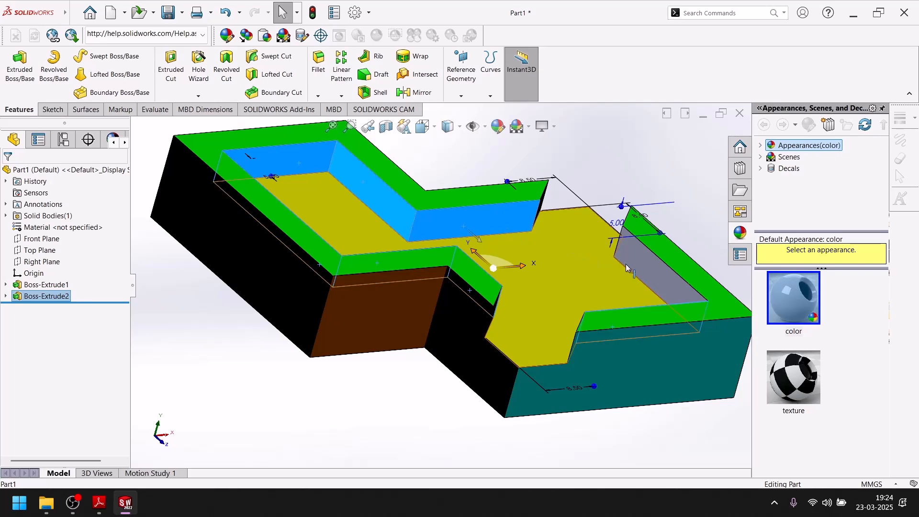
{"action": "middle_click_drag", "start_coordinate": [622, 263], "coordinate": [498, 117]}
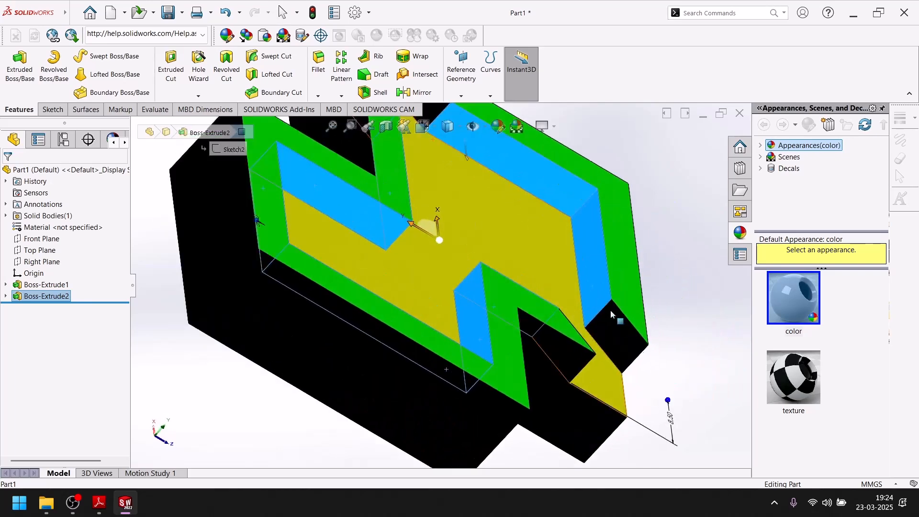
{"action": "left_click", "coordinate": [500, 127]}
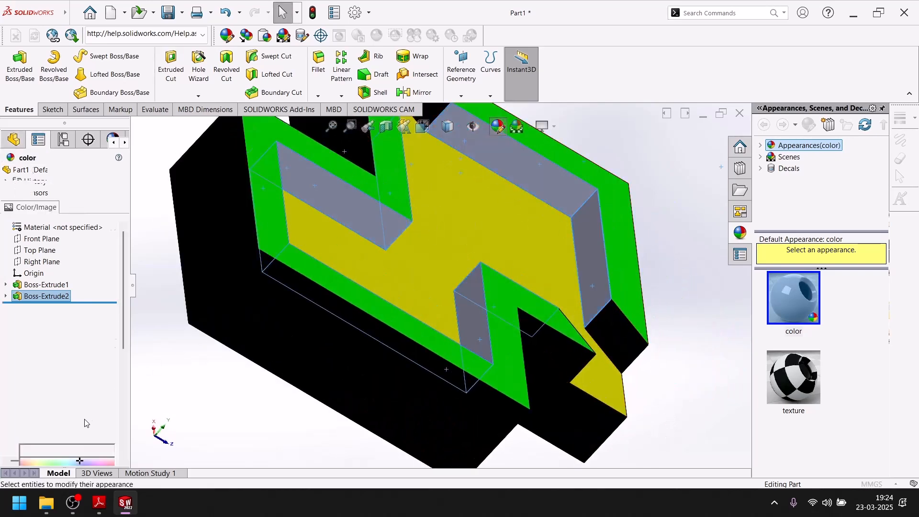
{"action": "left_click", "coordinate": [81, 403]}
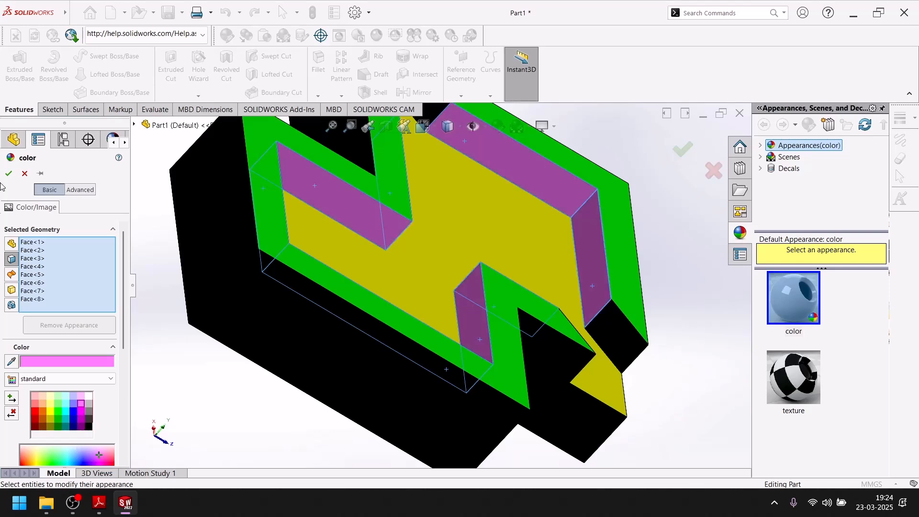
{"action": "left_click", "coordinate": [81, 410]}
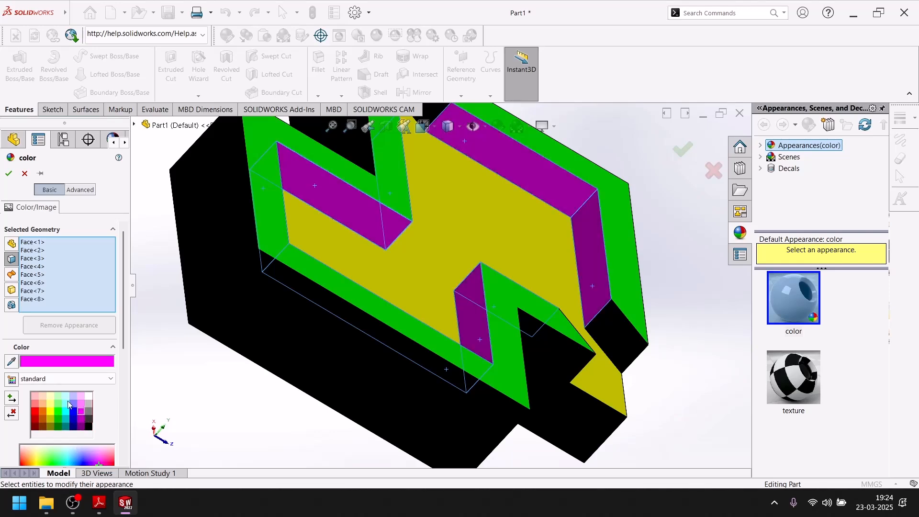
{"action": "left_click", "coordinate": [9, 174]}
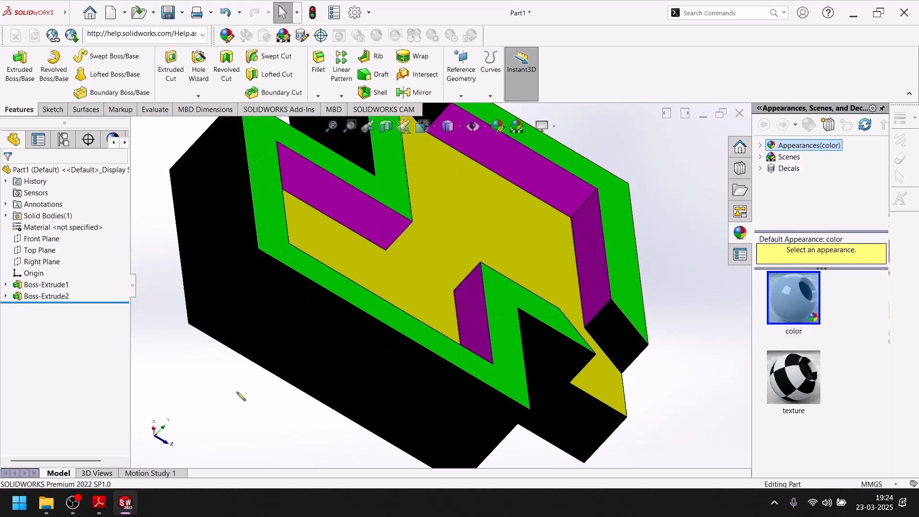
Set the colored part to the isometric view and apply a plain white scene background
{"action": "key", "text": "space"}
{"action": "left_click", "coordinate": [383, 401]}
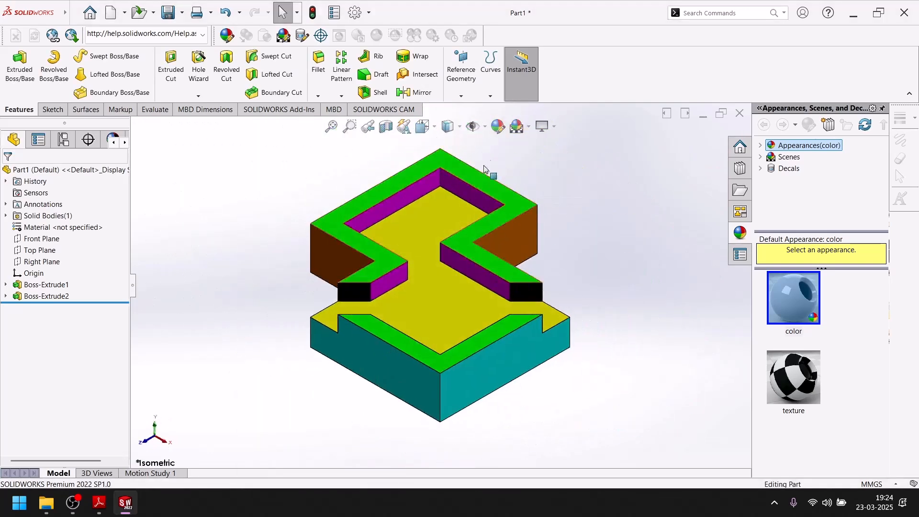
{"action": "left_click", "coordinate": [529, 129]}
{"action": "left_click", "coordinate": [545, 154]}
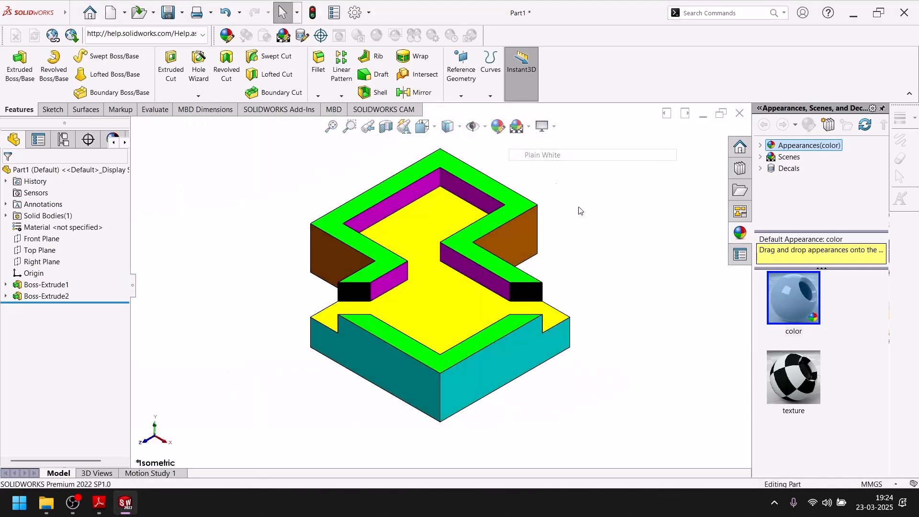
Open the Windows snipping tool and capture a rectangular screenshot around the whole colored model
{"action": "left_click", "coordinate": [20, 503]}
{"action": "type", "text": "snap"}
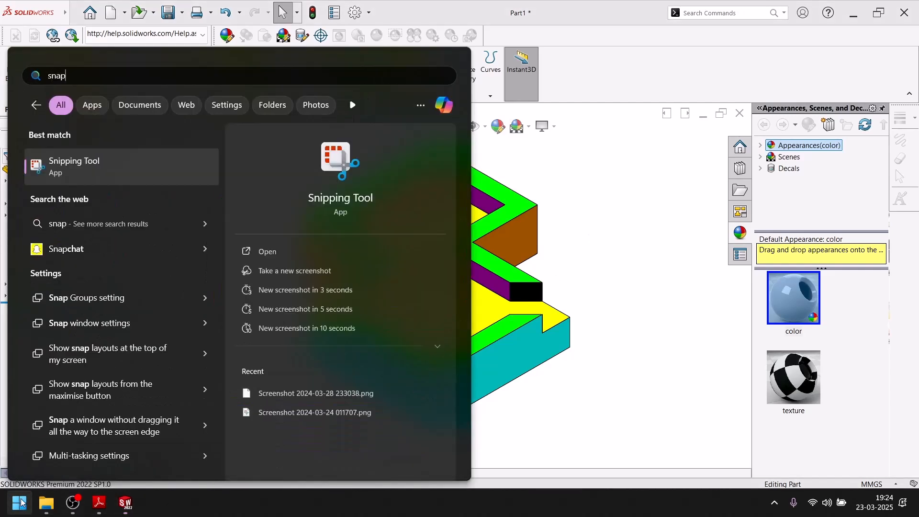
{"action": "key", "text": "Return"}
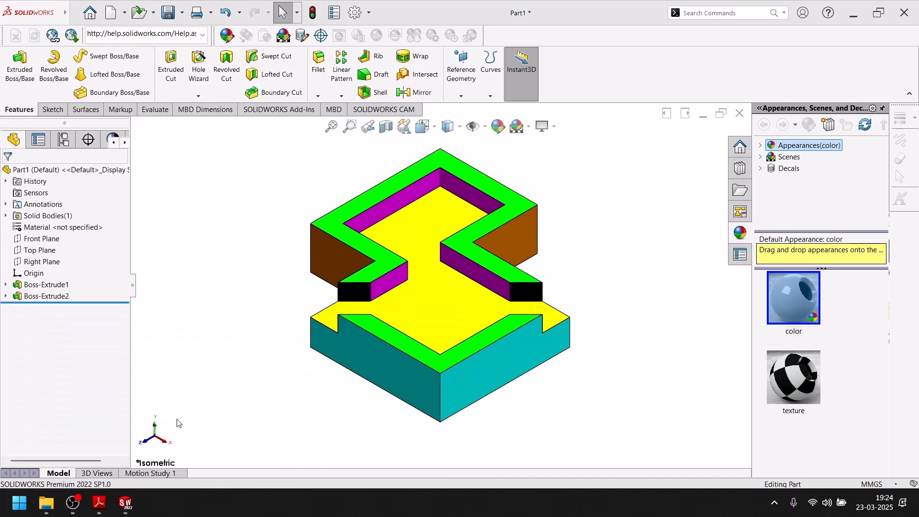
{"action": "left_click", "coordinate": [189, 33]}
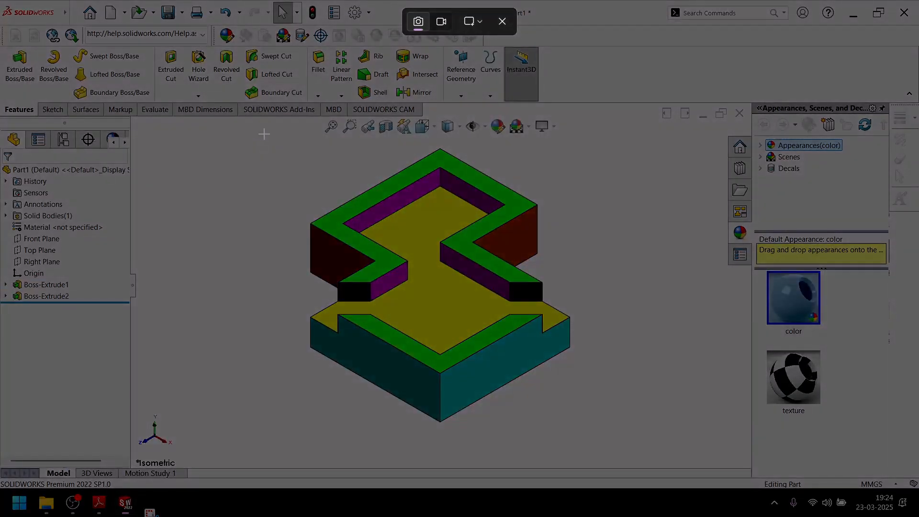
{"action": "left_click_drag", "start_coordinate": [263, 133], "coordinate": [621, 428]}
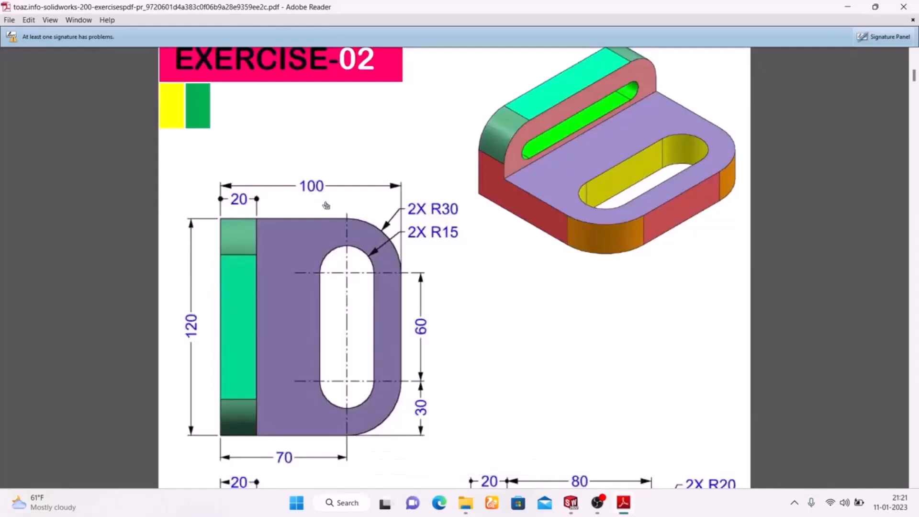
Check the EXERCISE-02 drawing and sketch a center rectangle about 144 by 76 mm on the origin in Part3's Sketch1
{"action": "scroll", "coordinate": [562, 147], "scroll_direction": "up", "scroll_amount": 3}
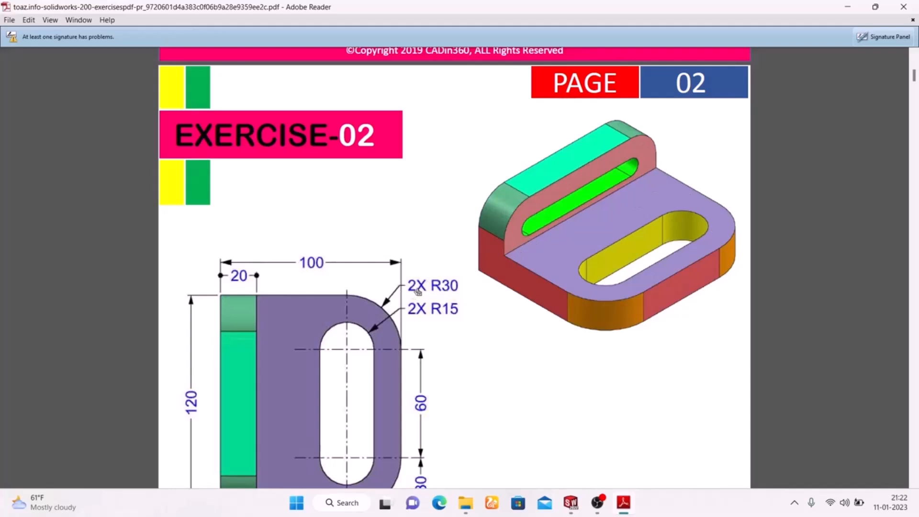
{"action": "scroll", "coordinate": [422, 294], "scroll_direction": "down", "scroll_amount": 3}
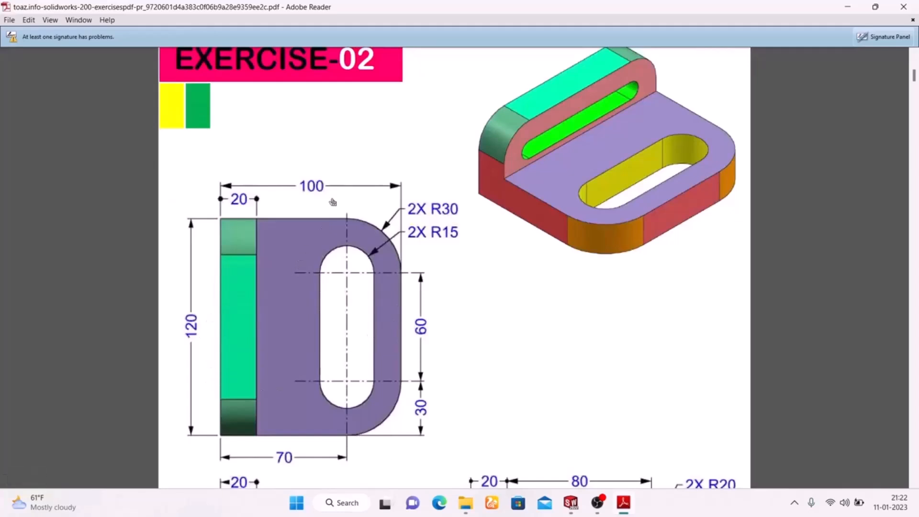
{"action": "left_click", "coordinate": [571, 503]}
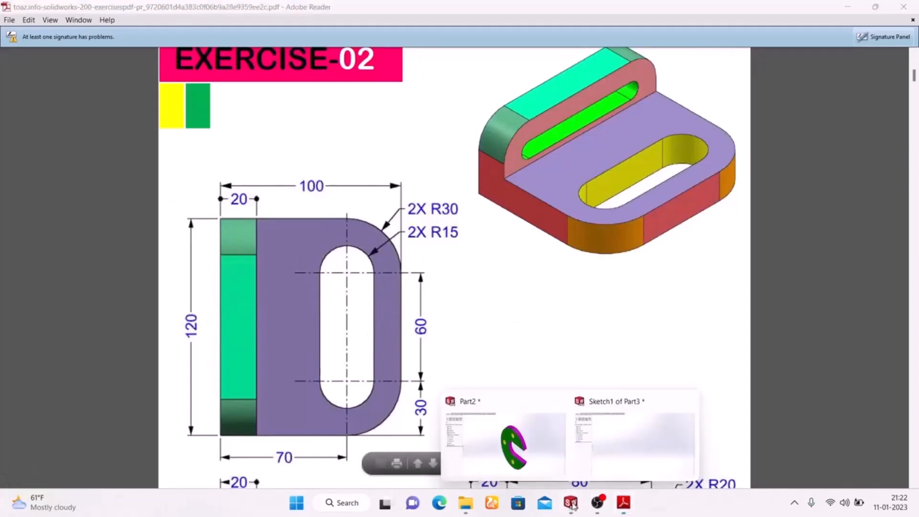
{"action": "left_click", "coordinate": [626, 439]}
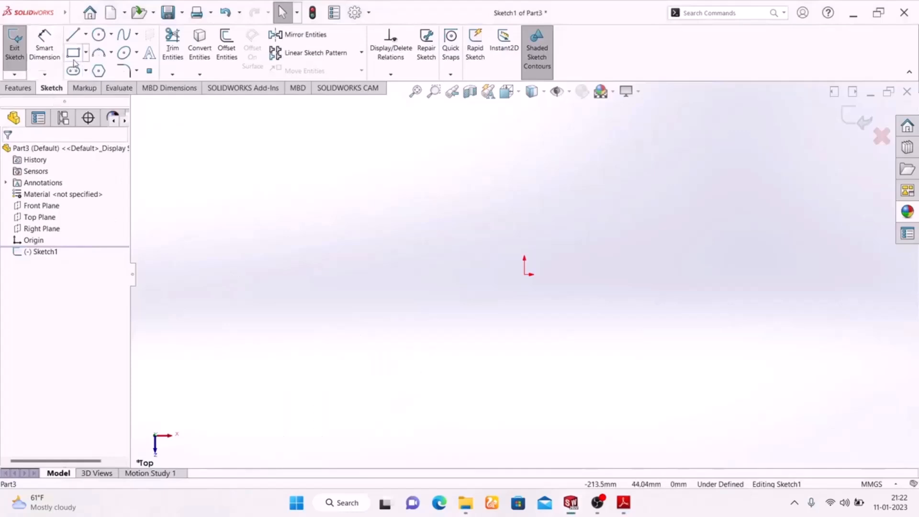
{"action": "left_click", "coordinate": [86, 52]}
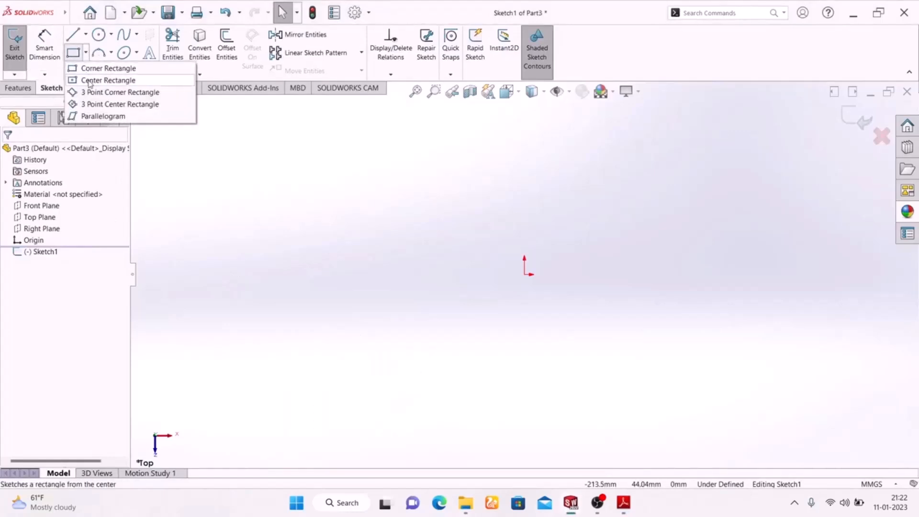
{"action": "left_click", "coordinate": [98, 78]}
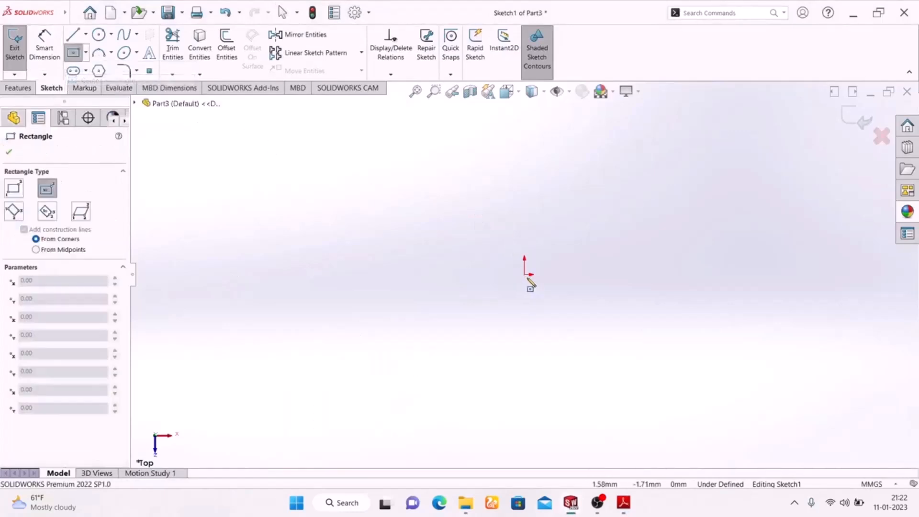
{"action": "left_click", "coordinate": [527, 277]}
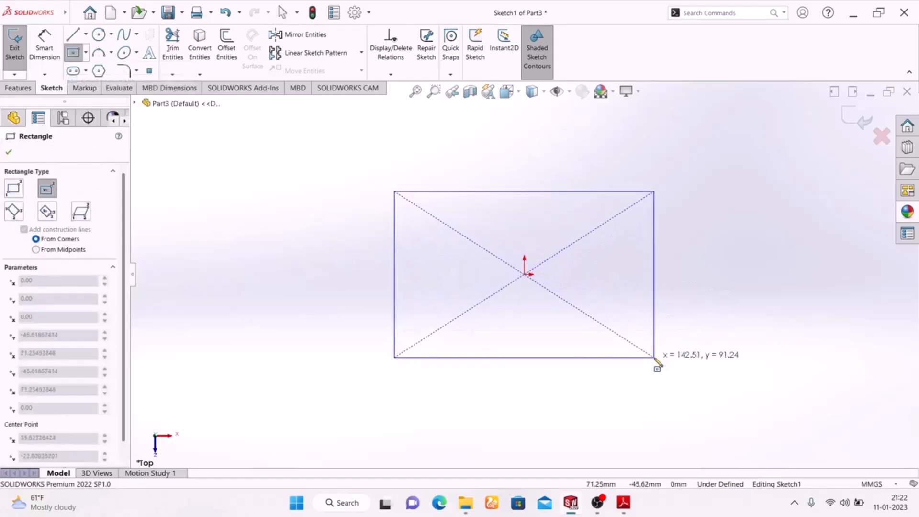
{"action": "left_click", "coordinate": [655, 358]}
Dimension the rectangle to 120 mm wide and 100 mm high
{"action": "left_click", "coordinate": [45, 47]}
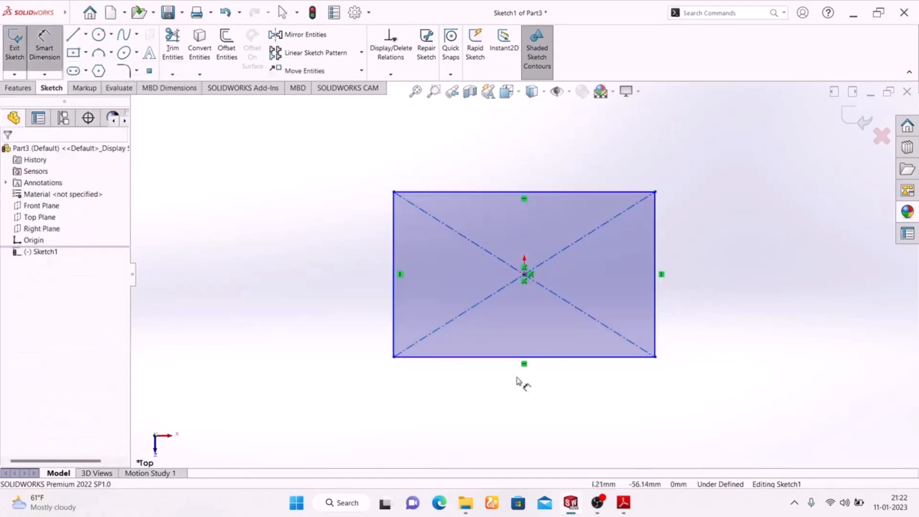
{"action": "left_click", "coordinate": [544, 357]}
{"action": "left_click", "coordinate": [543, 405]}
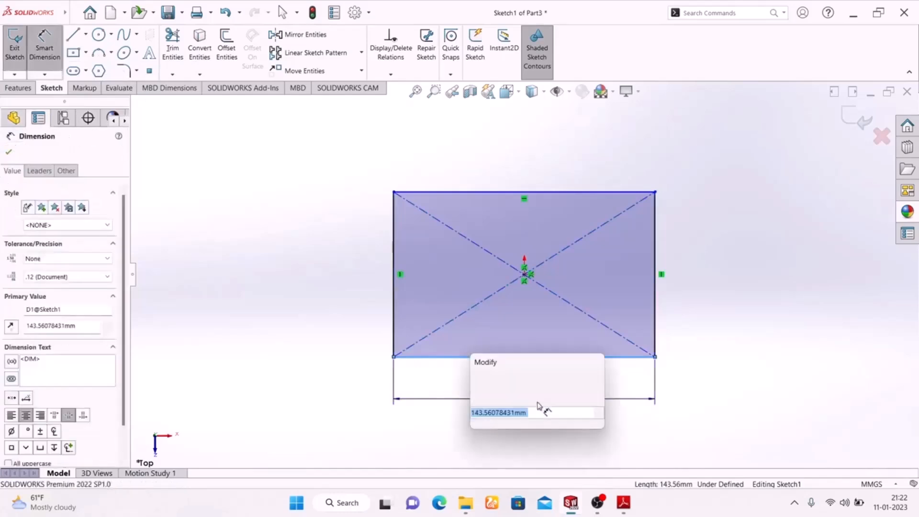
{"action": "type", "text": "120"}
{"action": "key", "text": "Return"}
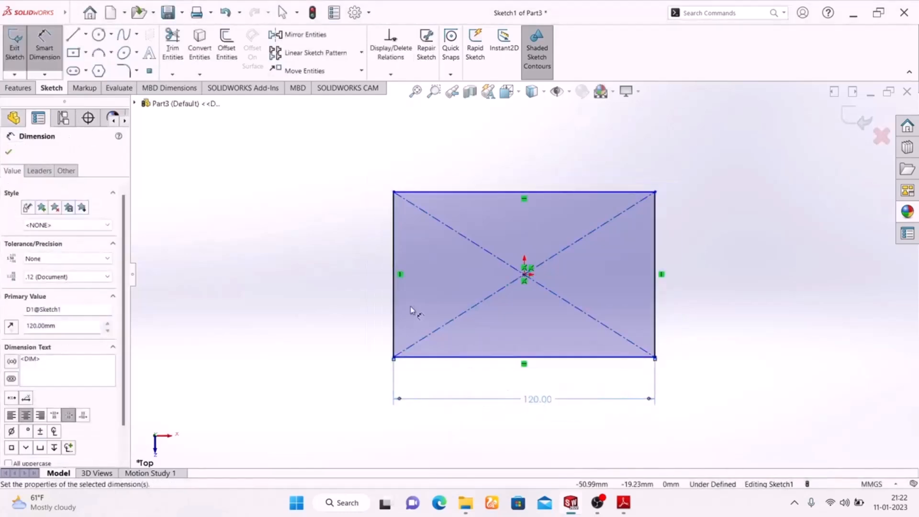
{"action": "left_click", "coordinate": [394, 271]}
{"action": "left_click", "coordinate": [355, 276]}
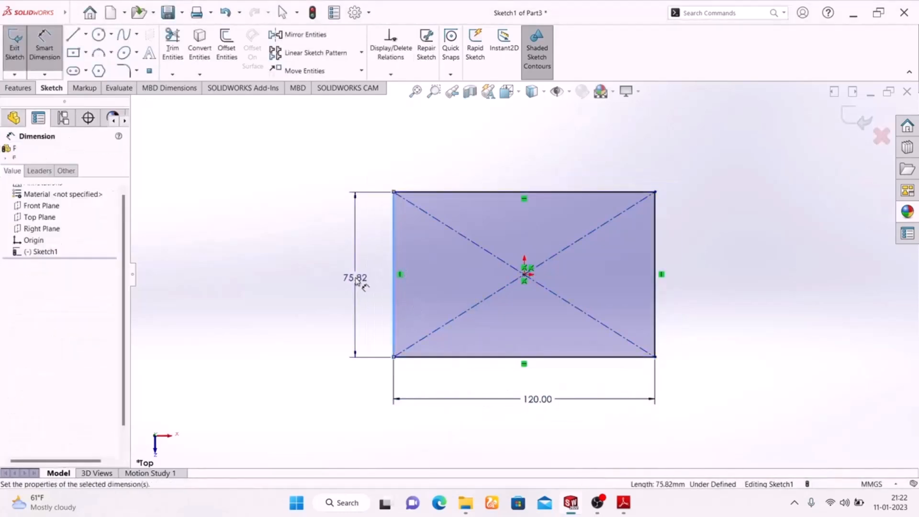
{"action": "type", "text": "1"}
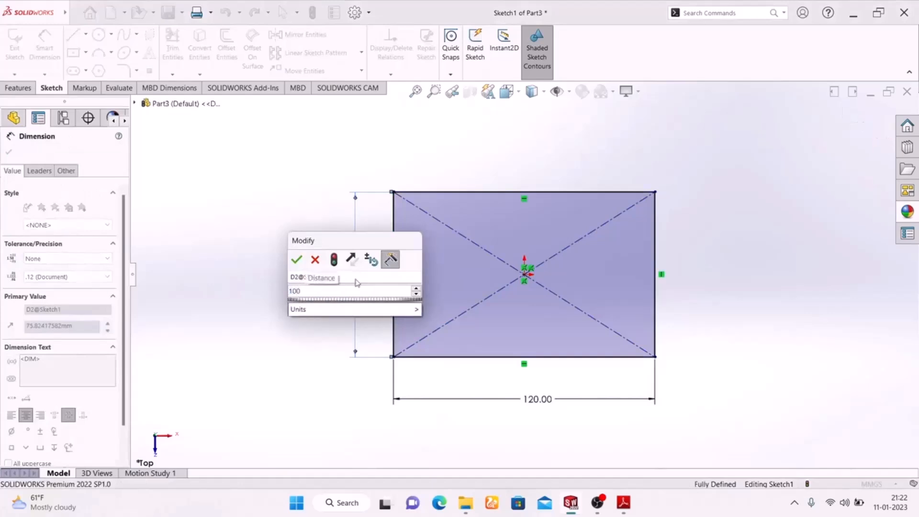
{"action": "type", "text": "00"}
{"action": "key", "text": "Return"}
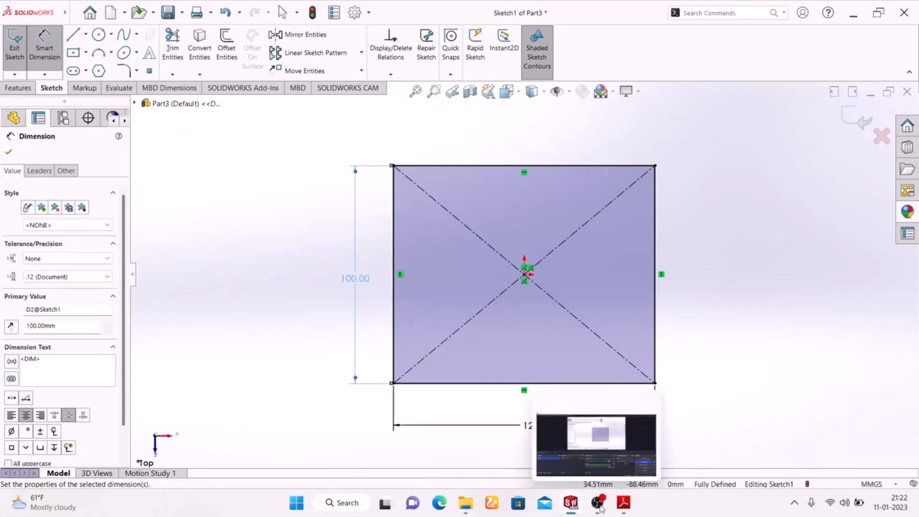
Check the corner radii in the EXERCISE-02 drawing and fillet the rectangle's two upper corners with a 30 mm radius
{"action": "left_click", "coordinate": [622, 504]}
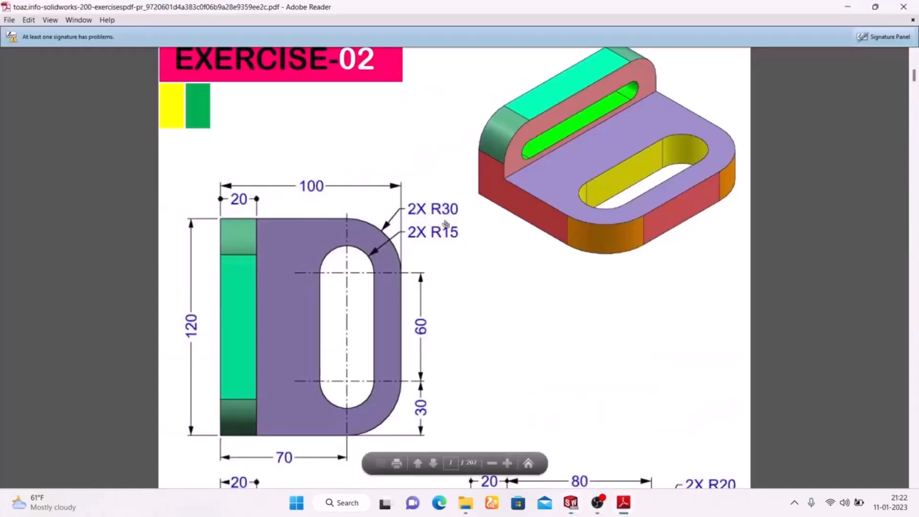
{"action": "left_click", "coordinate": [627, 506]}
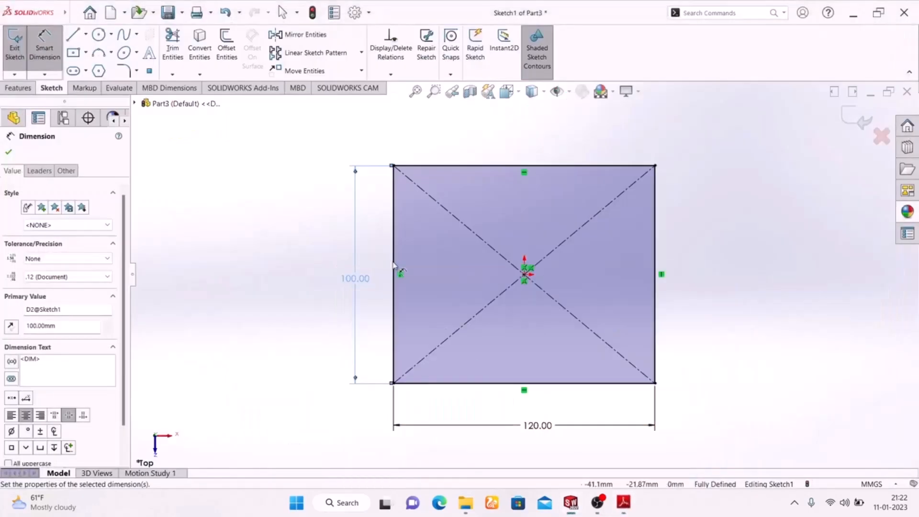
{"action": "left_click", "coordinate": [130, 71]}
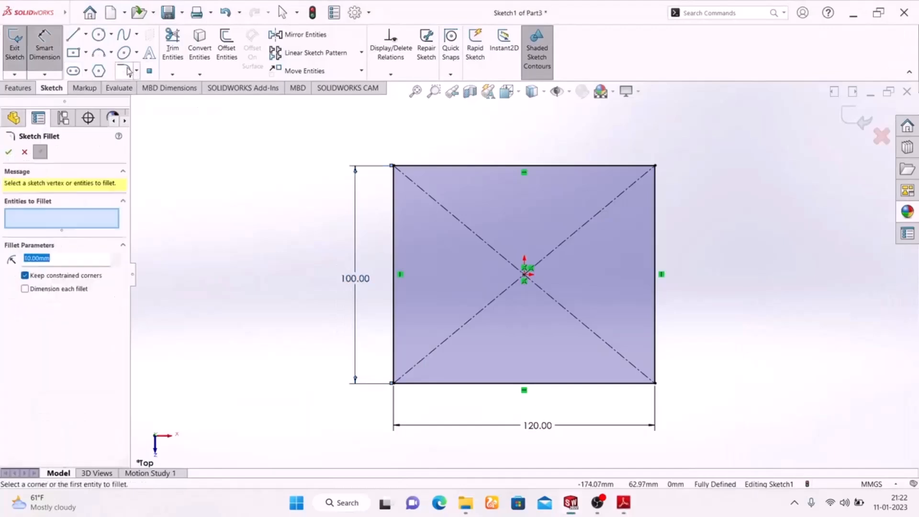
{"action": "left_click", "coordinate": [654, 167]}
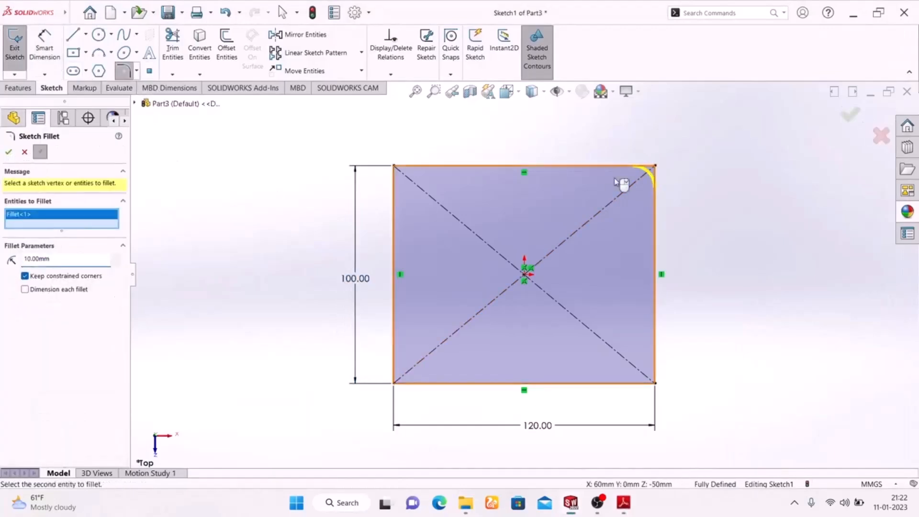
{"action": "left_click", "coordinate": [393, 167]}
{"action": "left_click_drag", "start_coordinate": [61, 267], "coordinate": [1, 265]}
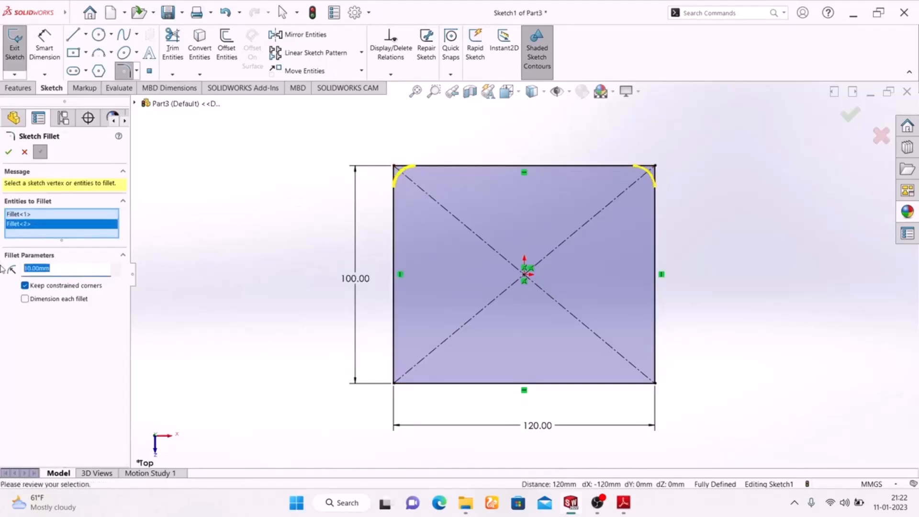
{"action": "key", "text": "Return"}
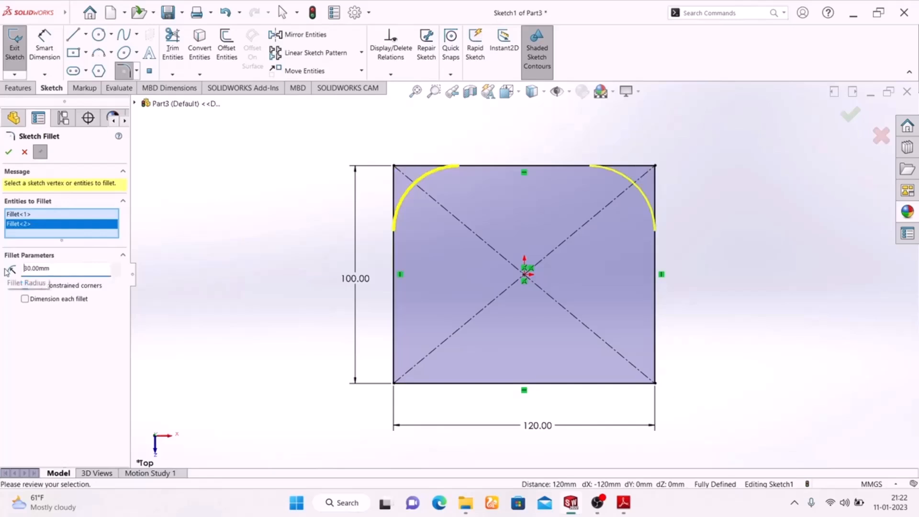
{"action": "left_click", "coordinate": [9, 152]}
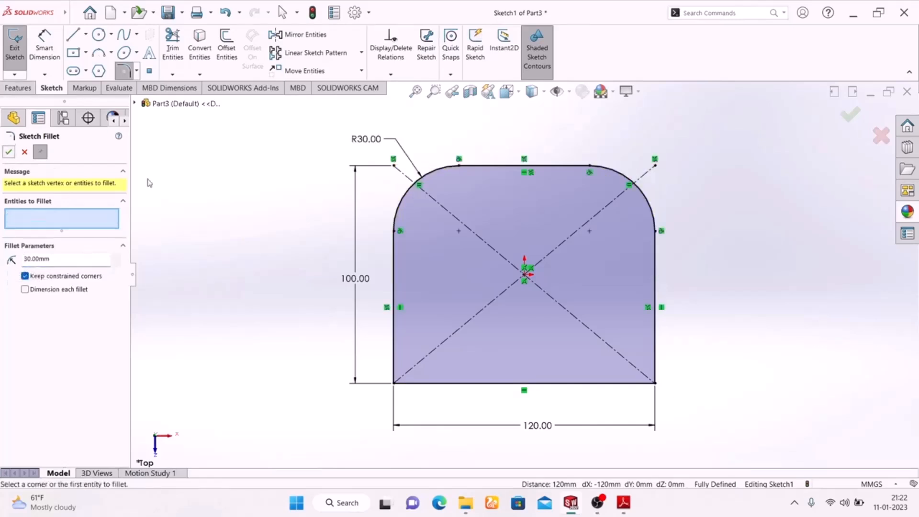
{"action": "left_click", "coordinate": [850, 120]}
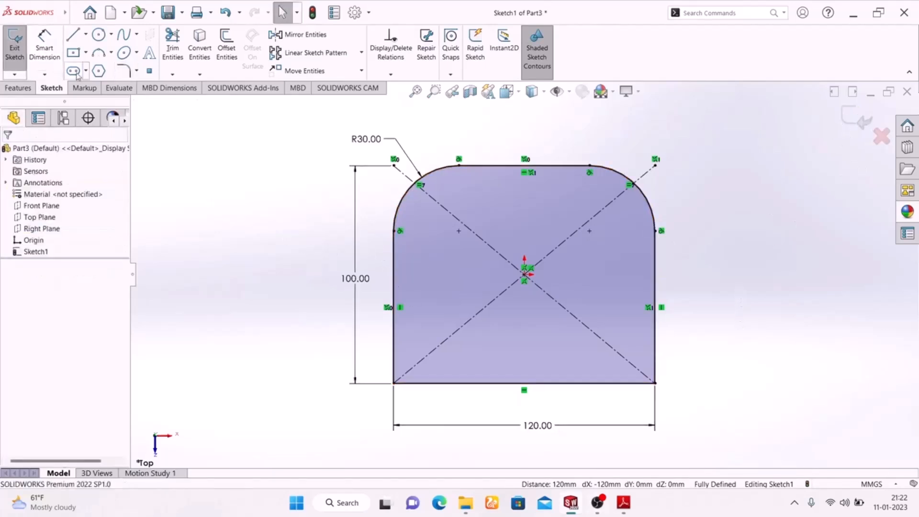
Sketch a horizontal straight slot level with the corner fillet centers, about 78 mm between arc centers and 66 mm wide
{"action": "left_click", "coordinate": [73, 72]}
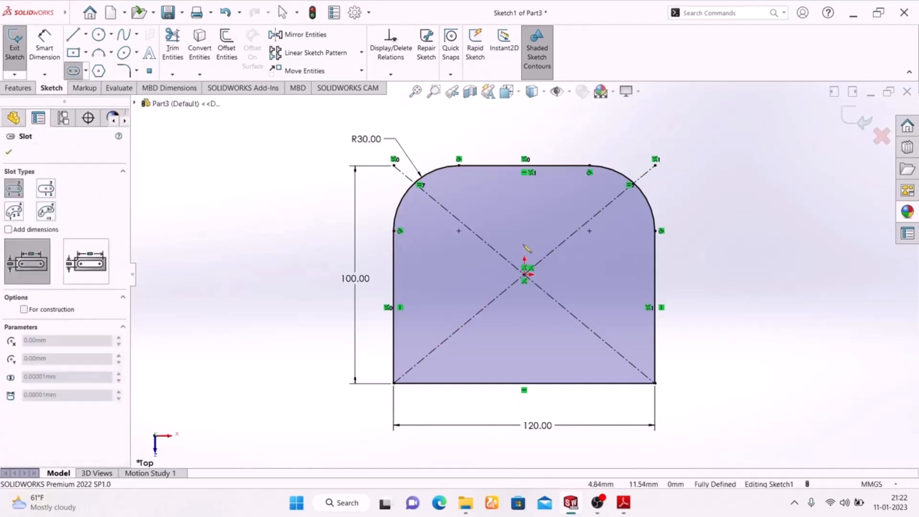
{"action": "left_click", "coordinate": [458, 230]}
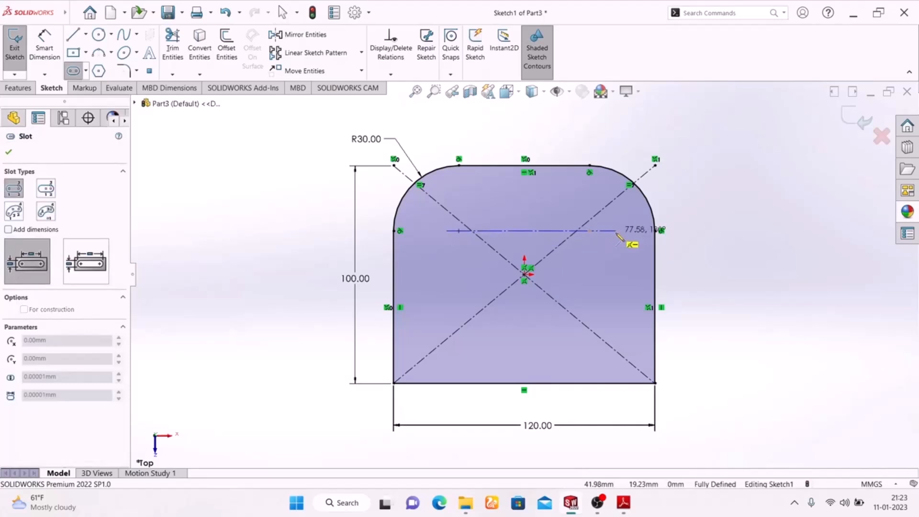
{"action": "left_click", "coordinate": [616, 231]}
{"action": "right_click", "coordinate": [718, 164]}
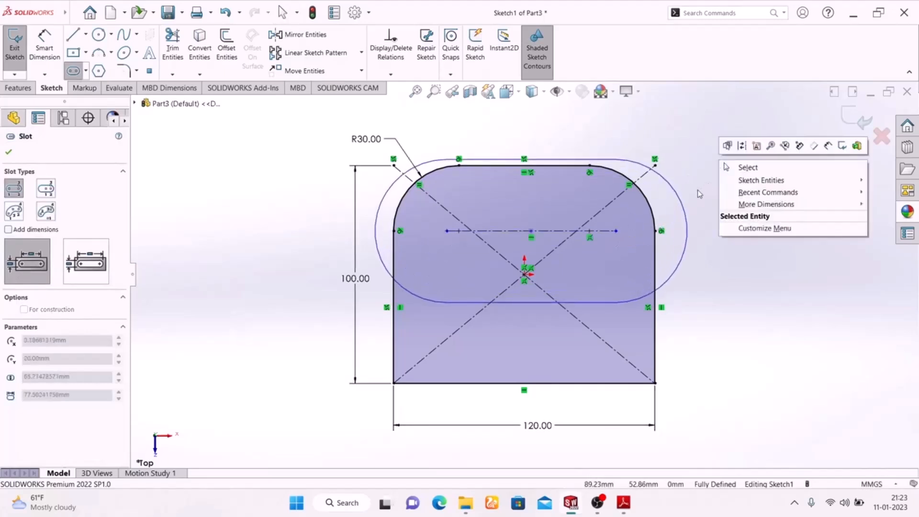
{"action": "left_click", "coordinate": [584, 204]}
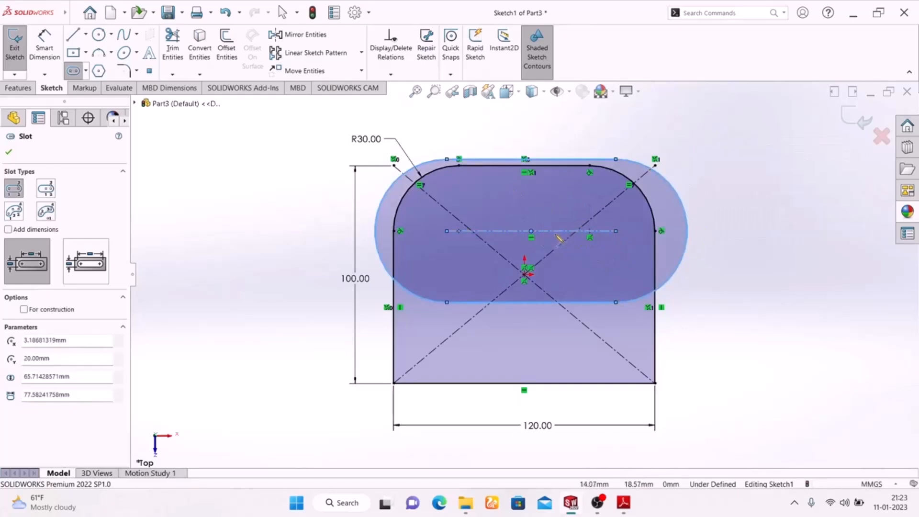
{"action": "left_click", "coordinate": [615, 160]}
{"action": "left_click", "coordinate": [624, 175]}
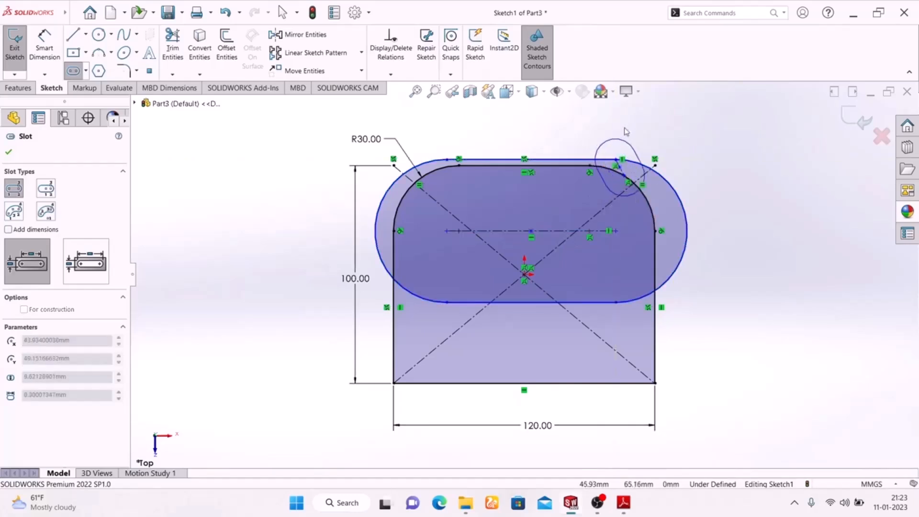
{"action": "key", "text": "Escape"}
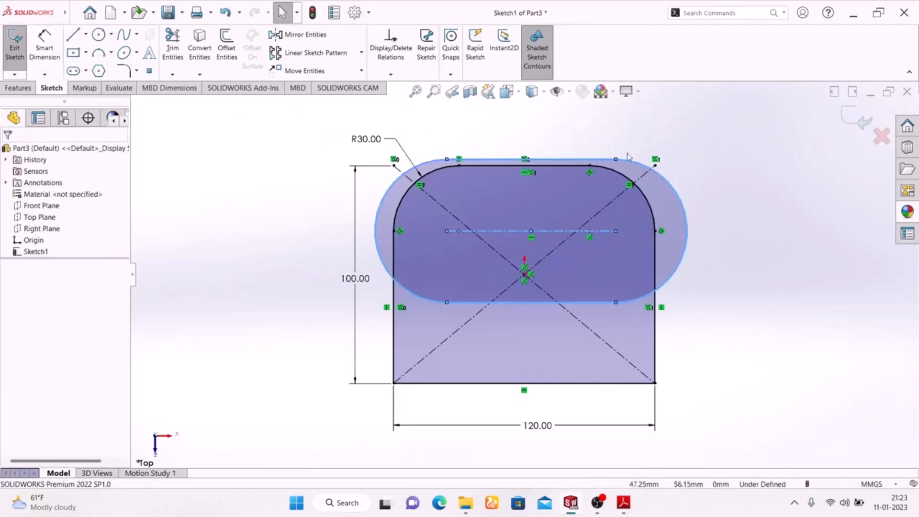
Narrow the slot to about 31 mm wide so it lies inside the filleted outline
{"action": "left_click_drag", "start_coordinate": [616, 159], "coordinate": [609, 197]}
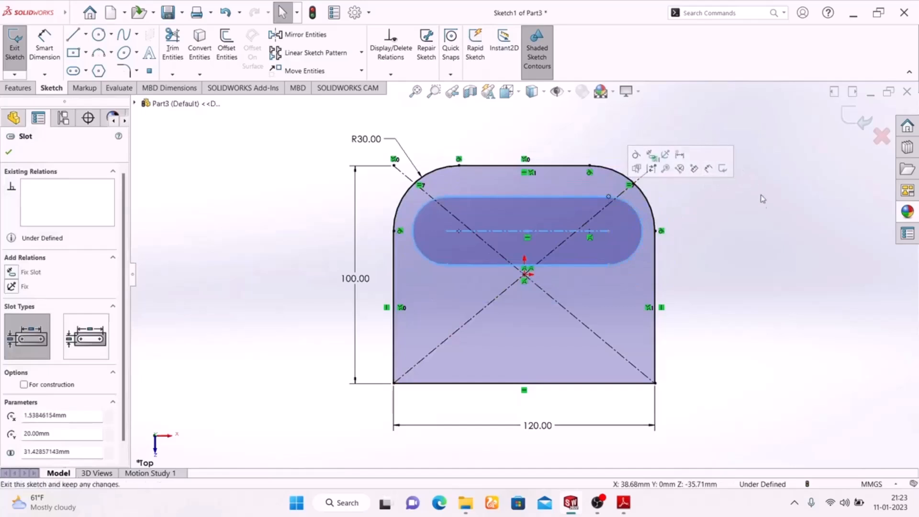
{"action": "left_click", "coordinate": [692, 230]}
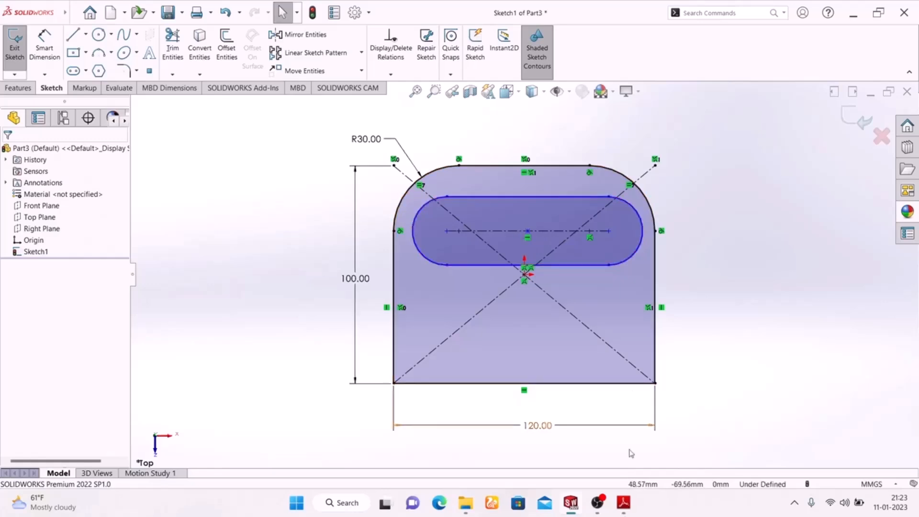
Check the slot radius in the EXERCISE-02 drawing and dimension the slot's end arc to a 15 mm radius
{"action": "left_click", "coordinate": [623, 502]}
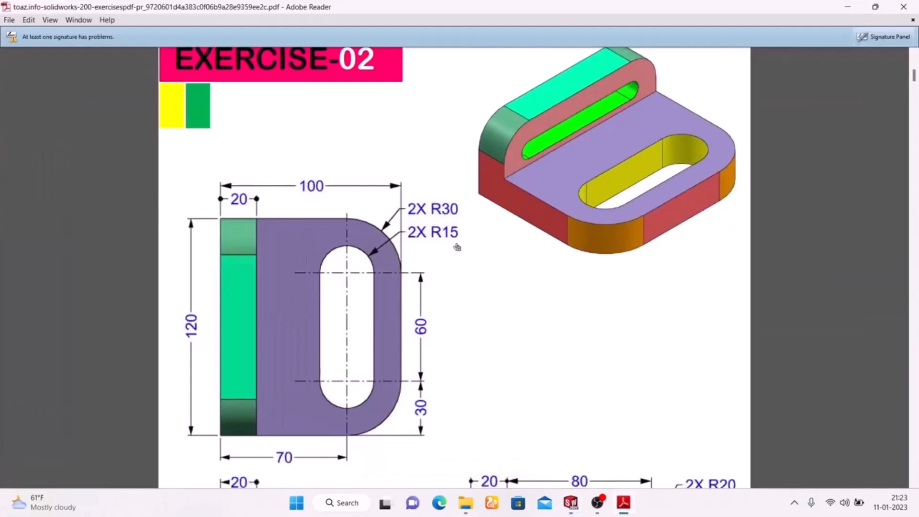
{"action": "key", "text": "alt+Tab"}
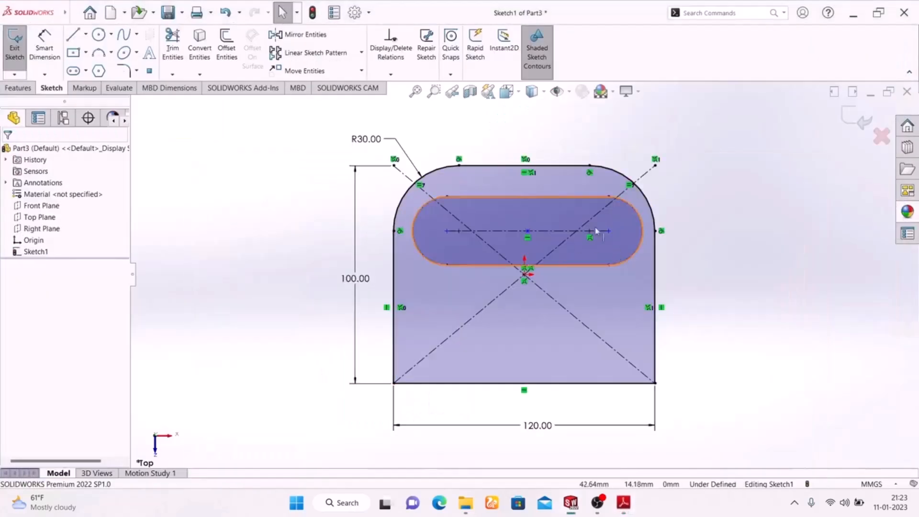
{"action": "left_click", "coordinate": [46, 48]}
{"action": "left_click", "coordinate": [640, 216]}
{"action": "left_click", "coordinate": [726, 187]}
{"action": "type", "text": "15"}
{"action": "key", "text": "Return"}
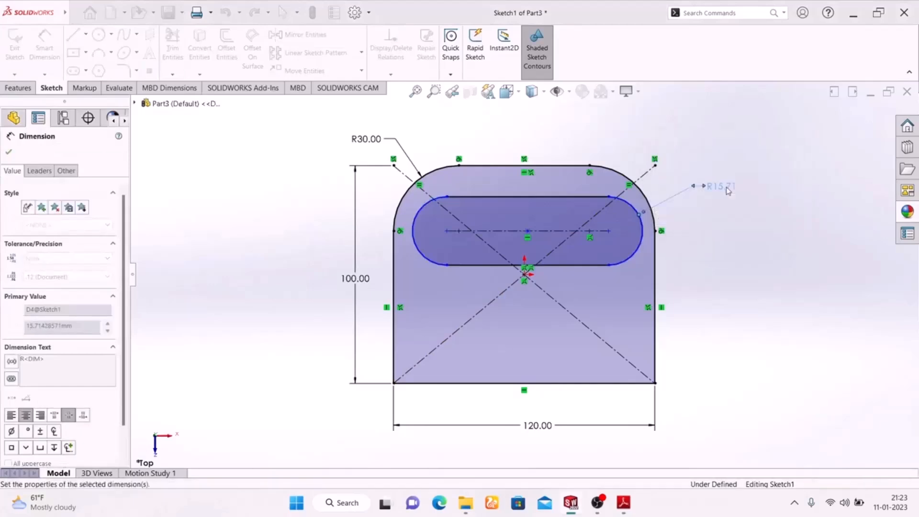
{"action": "key", "text": "Escape"}
Check the slot length in the PDF drawing and dimension the distance between the slot's arc centers to 60 mm
{"action": "left_click", "coordinate": [622, 503]}
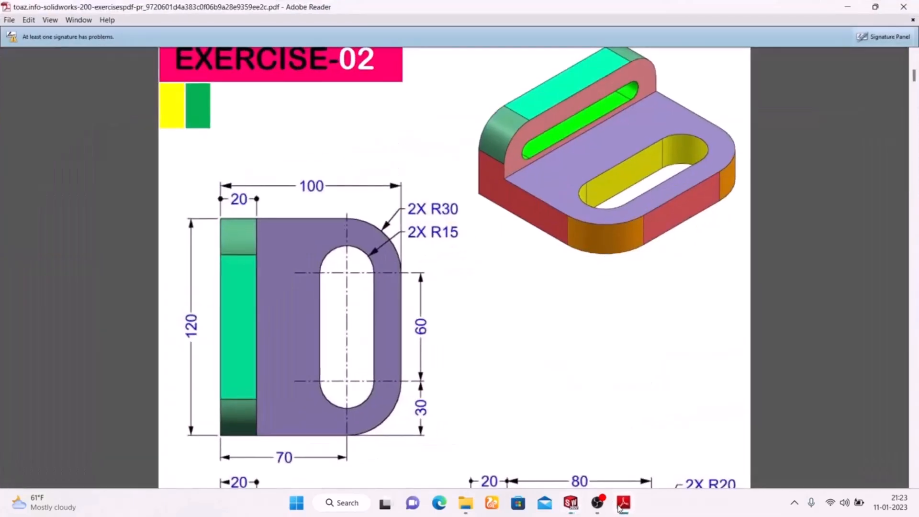
{"action": "left_click", "coordinate": [622, 503]}
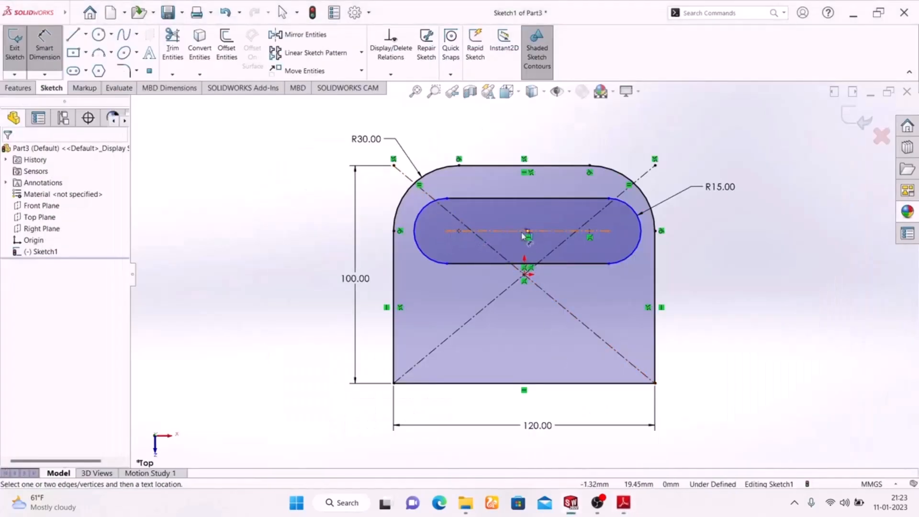
{"action": "left_click", "coordinate": [524, 232]}
{"action": "left_click", "coordinate": [530, 135]}
{"action": "type", "text": "60"}
{"action": "key", "text": "Return"}
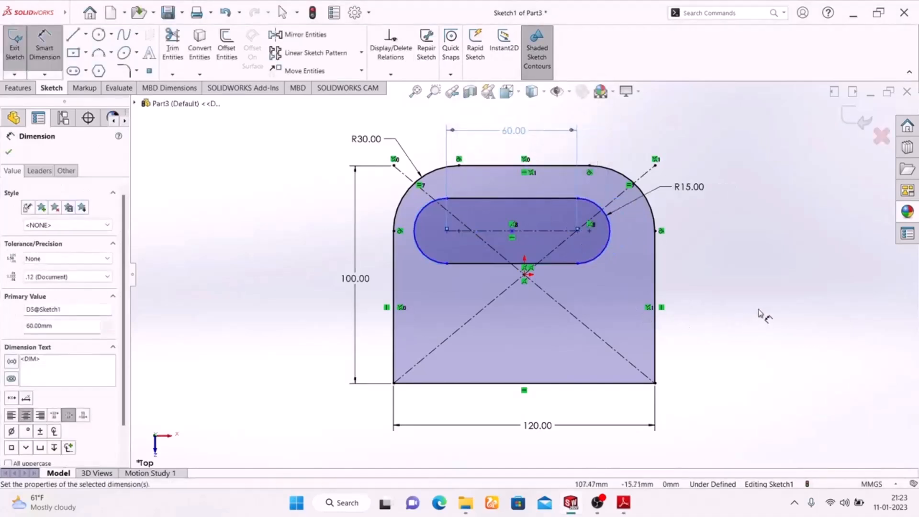
{"action": "key", "text": "Escape"}
{"action": "right_click", "coordinate": [769, 204]}
{"action": "left_click", "coordinate": [709, 237]}
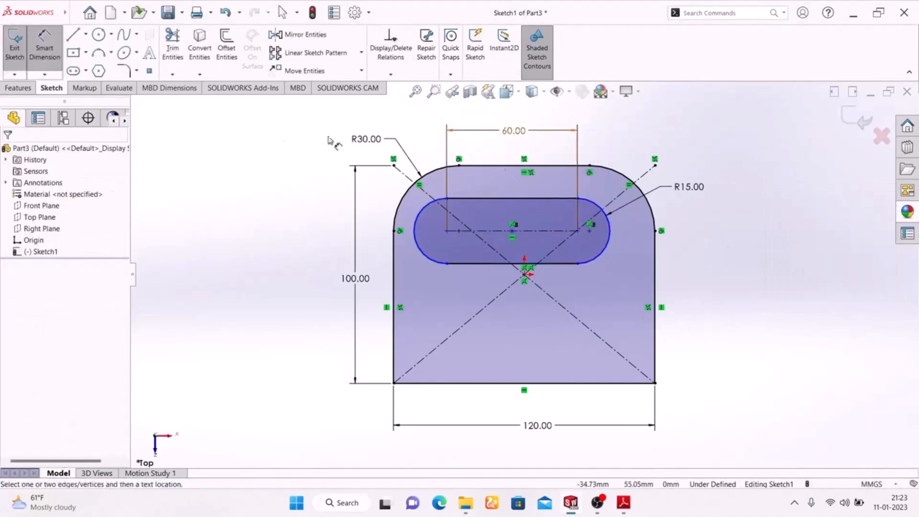
{"action": "left_click", "coordinate": [46, 57]}
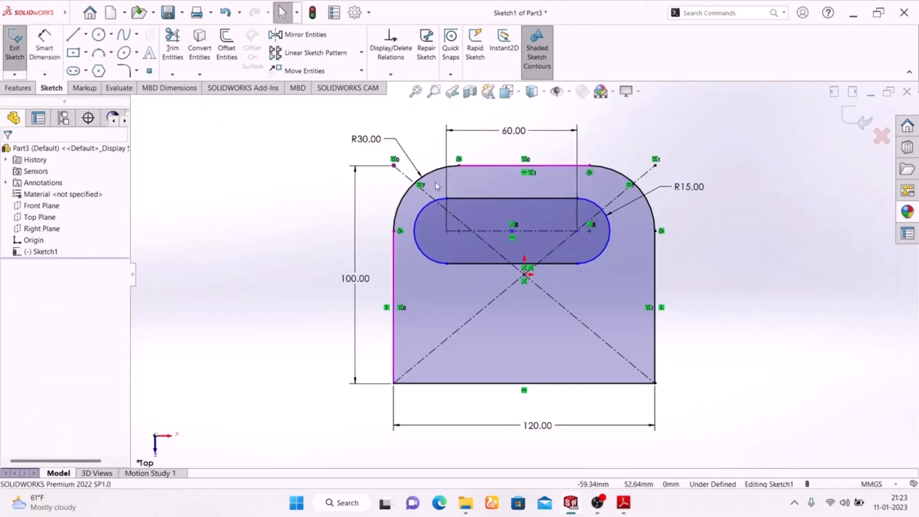
Check the drawing and dimension the slot's left arc center 30 mm from the outline's left vertical edge
{"action": "left_click", "coordinate": [622, 508]}
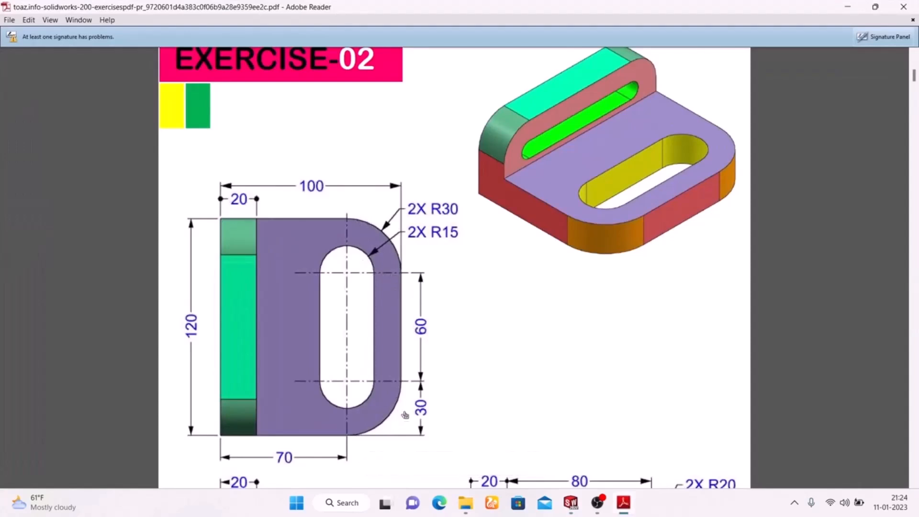
{"action": "left_click", "coordinate": [625, 506]}
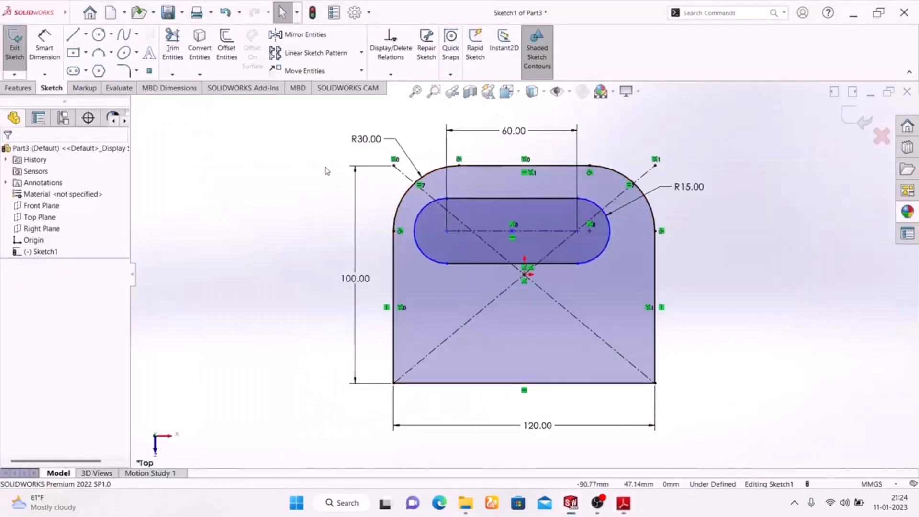
{"action": "left_click", "coordinate": [44, 48]}
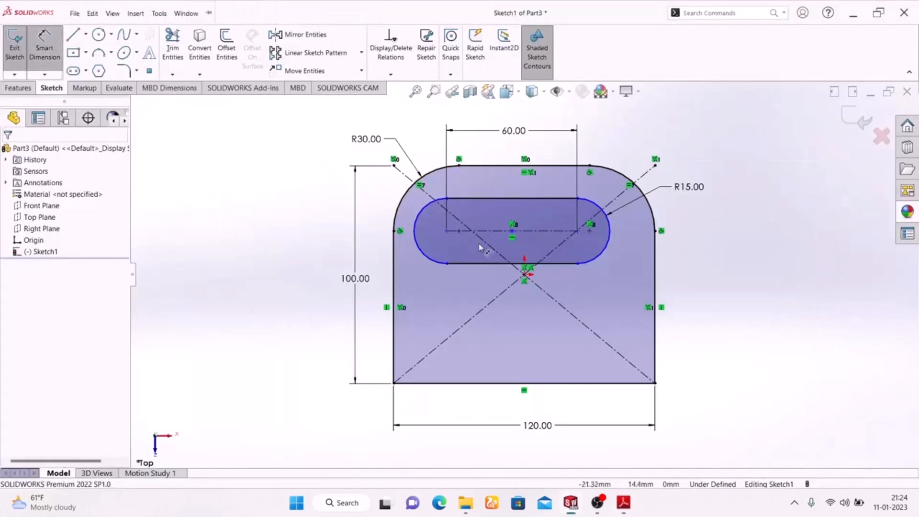
{"action": "left_click", "coordinate": [449, 231]}
{"action": "left_click", "coordinate": [394, 261]}
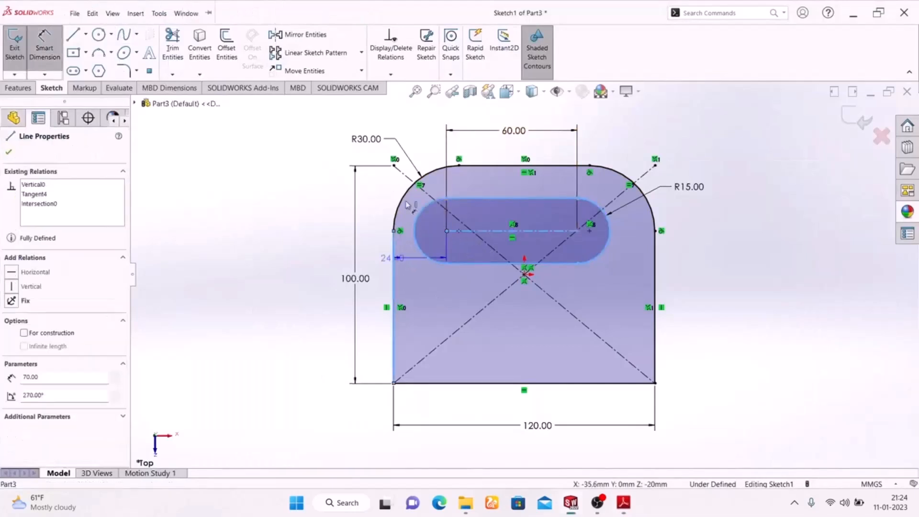
{"action": "left_click", "coordinate": [423, 134]}
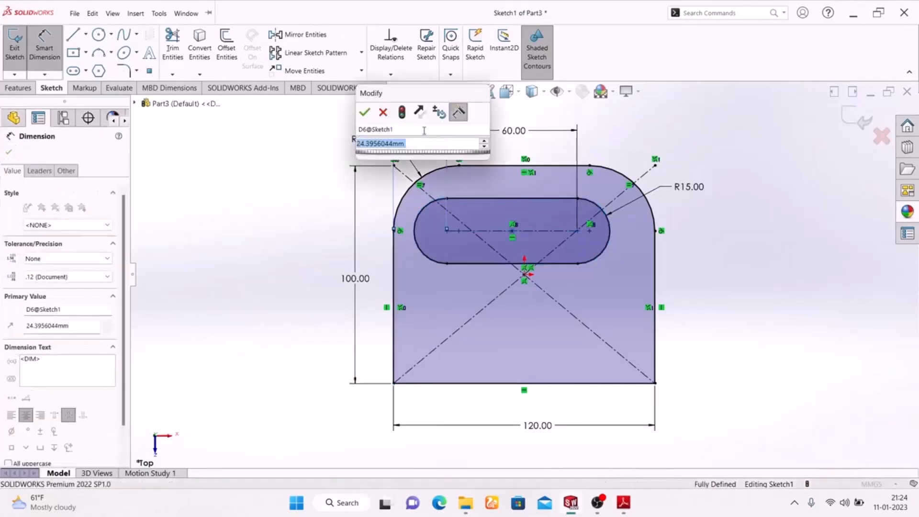
{"action": "type", "text": "30"}
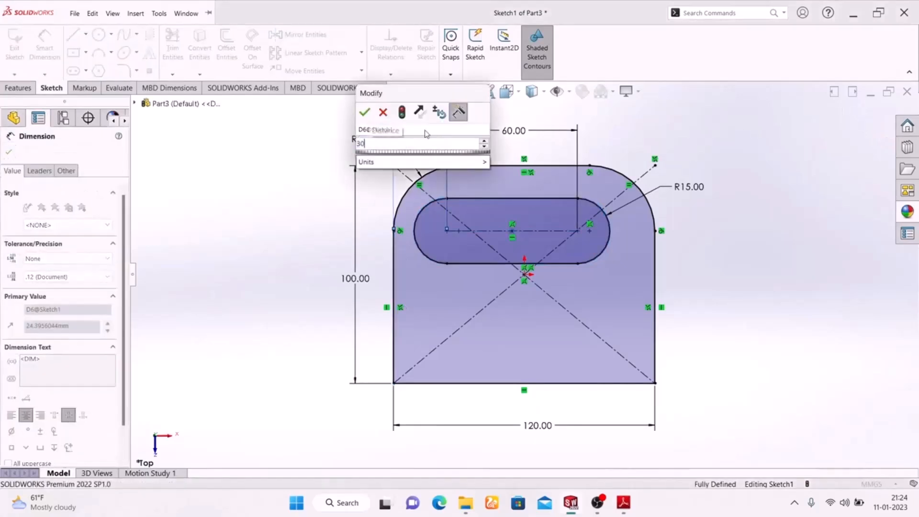
{"action": "key", "text": "Return"}
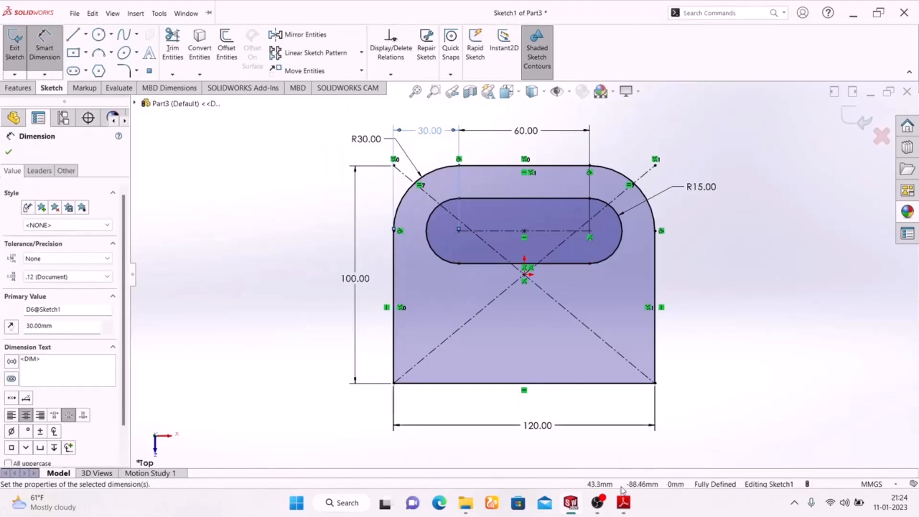
Check the drawing and try to dimension the slot's left arc center vertically from the outline's bottom edge
{"action": "left_click", "coordinate": [622, 509]}
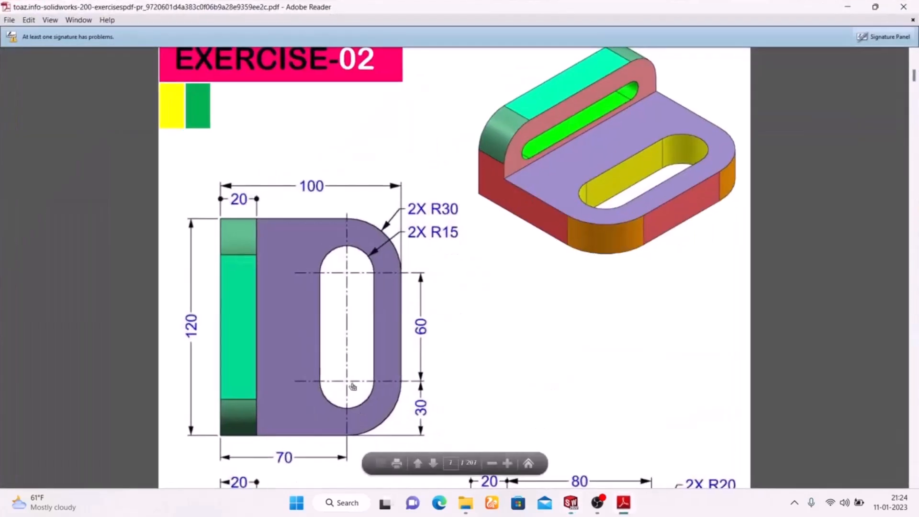
{"action": "left_click", "coordinate": [623, 508]}
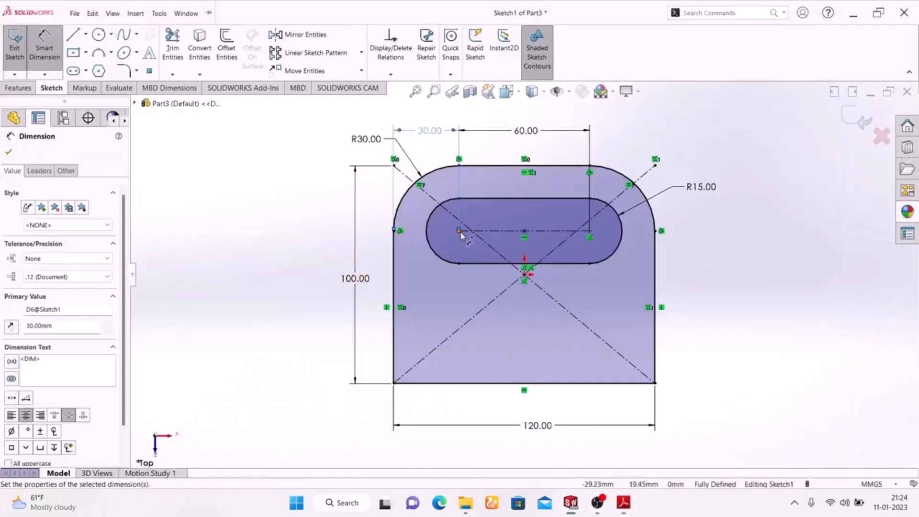
{"action": "left_click", "coordinate": [460, 232]}
{"action": "left_click", "coordinate": [491, 383]}
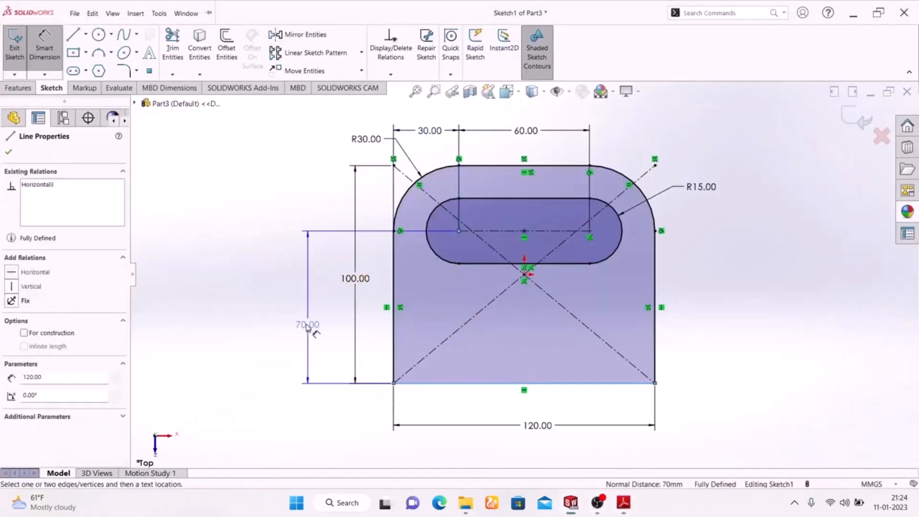
{"action": "left_click", "coordinate": [306, 321]}
{"action": "left_click", "coordinate": [525, 266]}
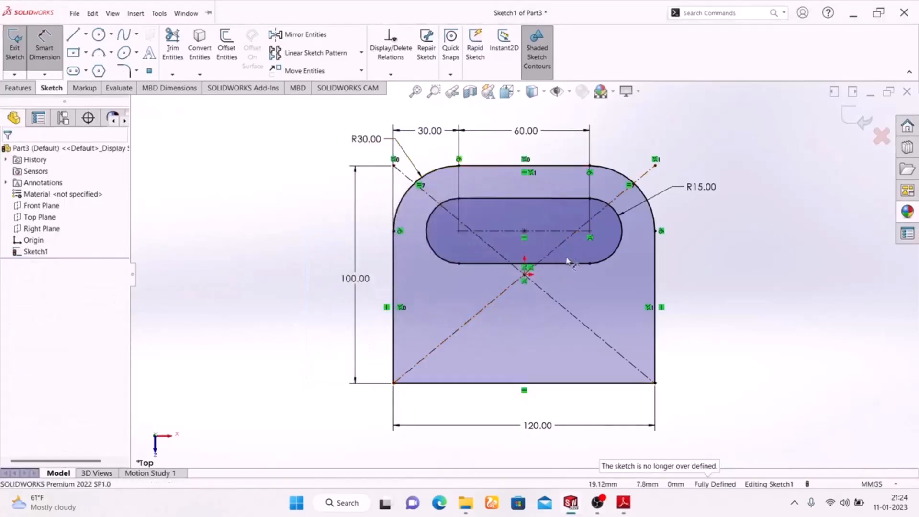
Delete the coincident relation at the slot's right arc center
{"action": "scroll", "coordinate": [580, 244], "scroll_direction": "down", "scroll_amount": 5}
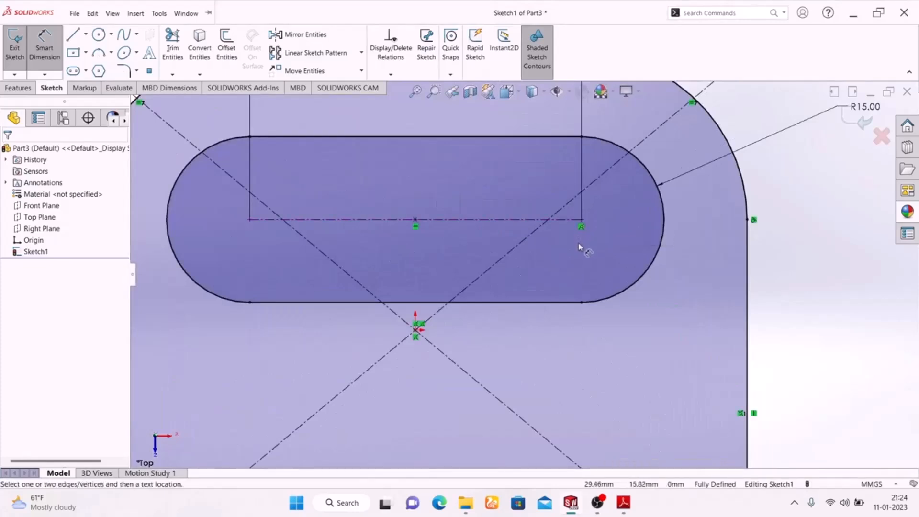
{"action": "key", "text": "Escape"}
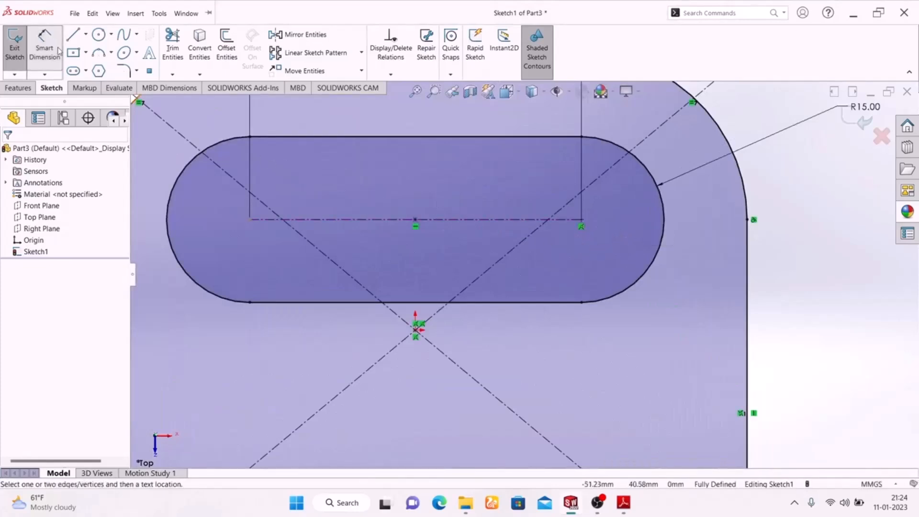
{"action": "left_click", "coordinate": [581, 226]}
{"action": "key", "text": "Delete"}
{"action": "key", "text": "f"}
Dimension the slot's centerline 70 mm above the outline's bottom edge
{"action": "left_click", "coordinate": [45, 46]}
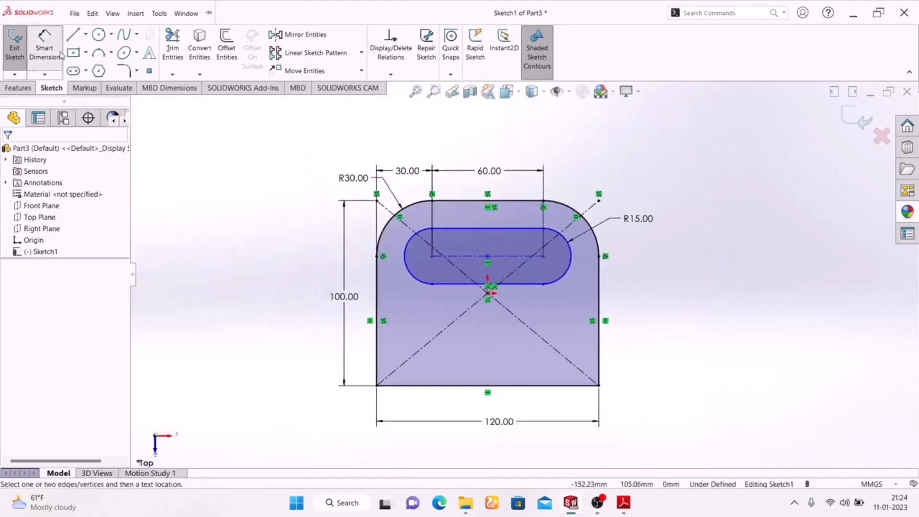
{"action": "left_click", "coordinate": [517, 257]}
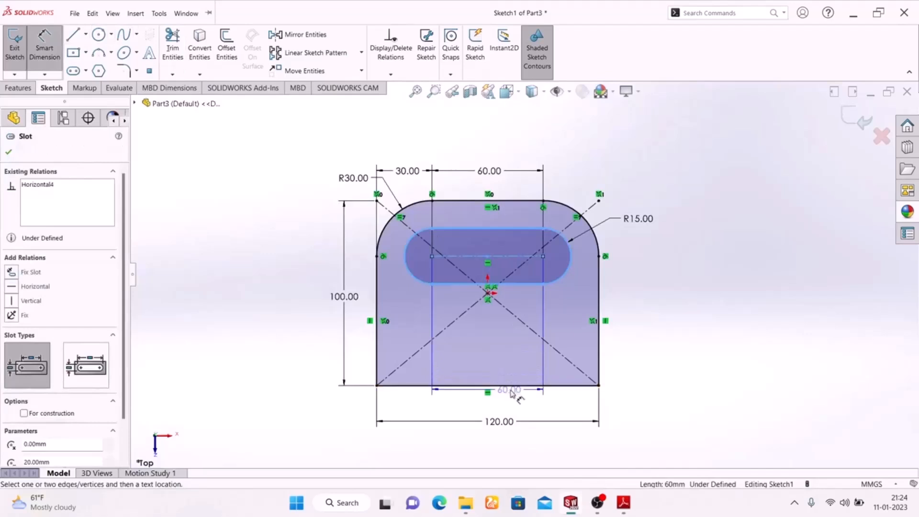
{"action": "left_click", "coordinate": [513, 385]}
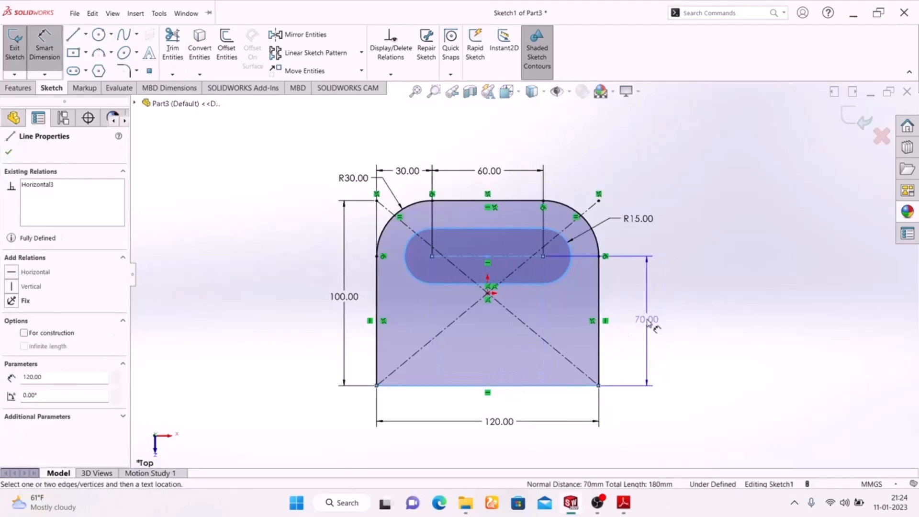
{"action": "left_click", "coordinate": [642, 321]}
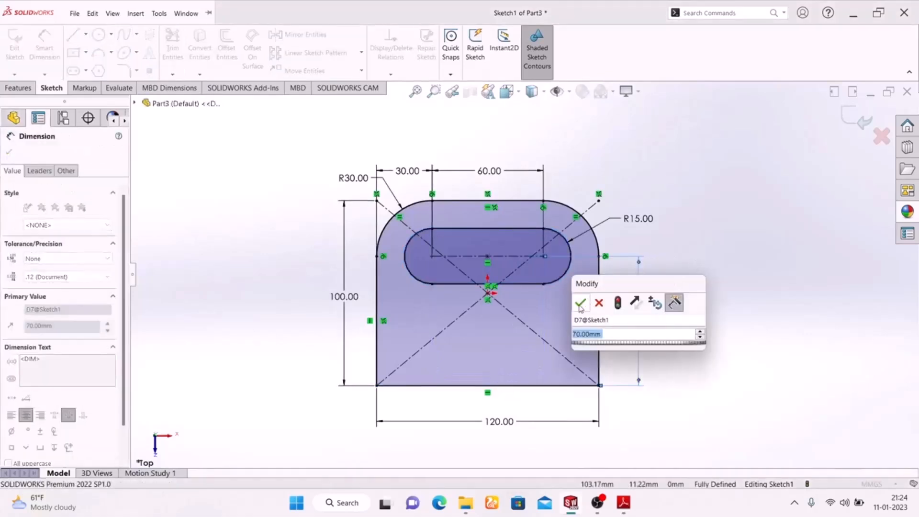
{"action": "left_click", "coordinate": [580, 303]}
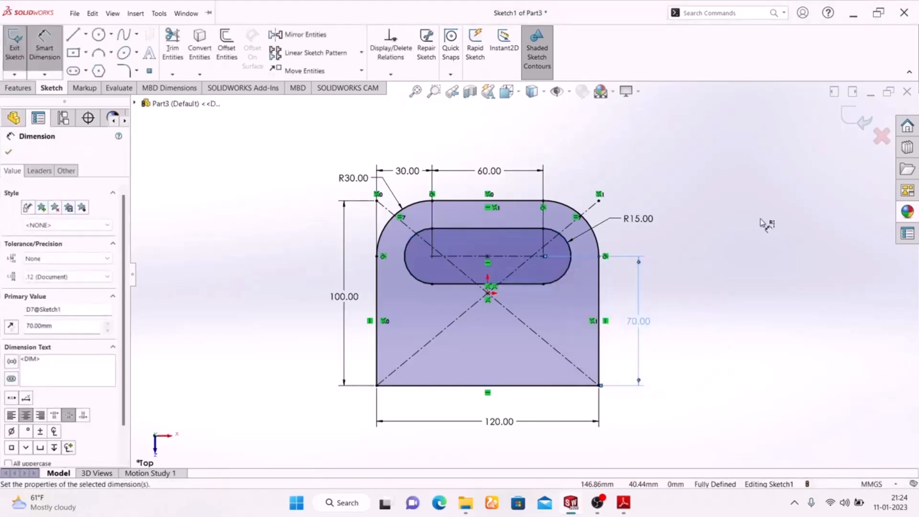
Compare the dimensioned profile with the EXERCISE-02 drawing and exit the sketch
{"action": "left_click", "coordinate": [623, 503]}
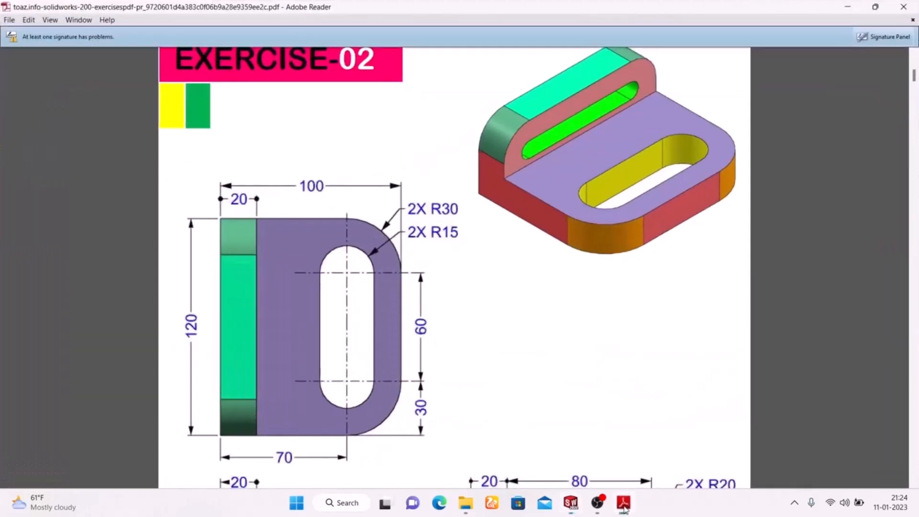
{"action": "left_click", "coordinate": [623, 504]}
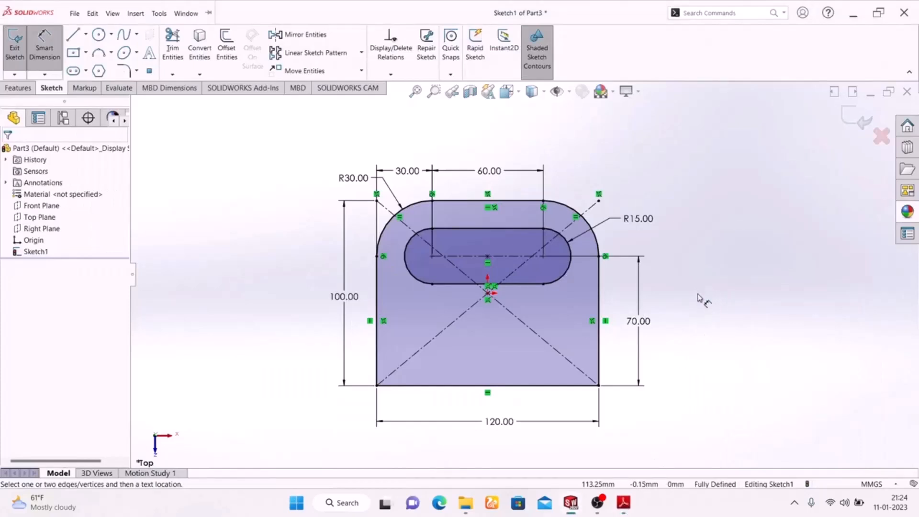
{"action": "mouse_move", "coordinate": [627, 502]}
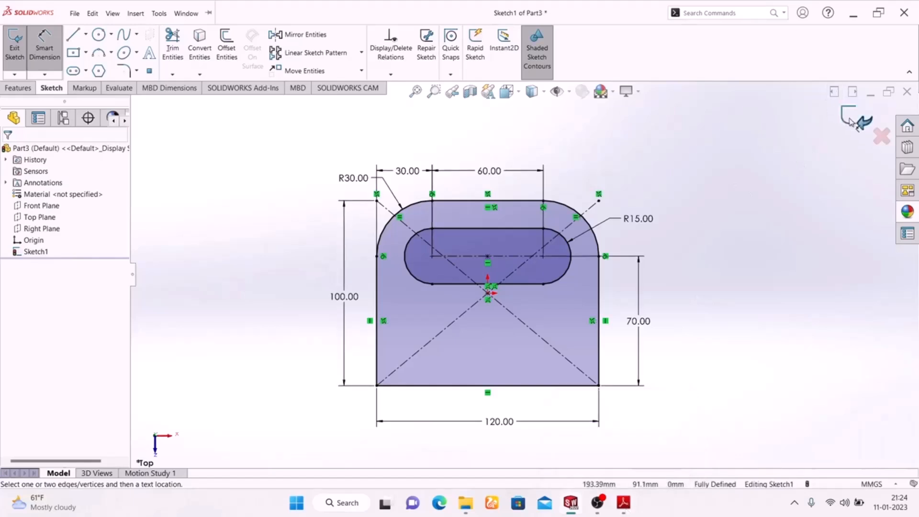
{"action": "left_click", "coordinate": [844, 133]}
Check the base thickness in the drawing and extrude the slotted profile 20 mm as a blind boss in isometric view
{"action": "mouse_move", "coordinate": [724, 211]}
{"action": "middle_mouse_down"}
{"action": "mouse_move", "coordinate": [660, 239]}
{"action": "mouse_move", "coordinate": [604, 400]}
{"action": "mouse_move", "coordinate": [703, 375]}
{"action": "middle_mouse_up"}
{"action": "key", "text": "space"}
{"action": "left_click", "coordinate": [846, 400]}
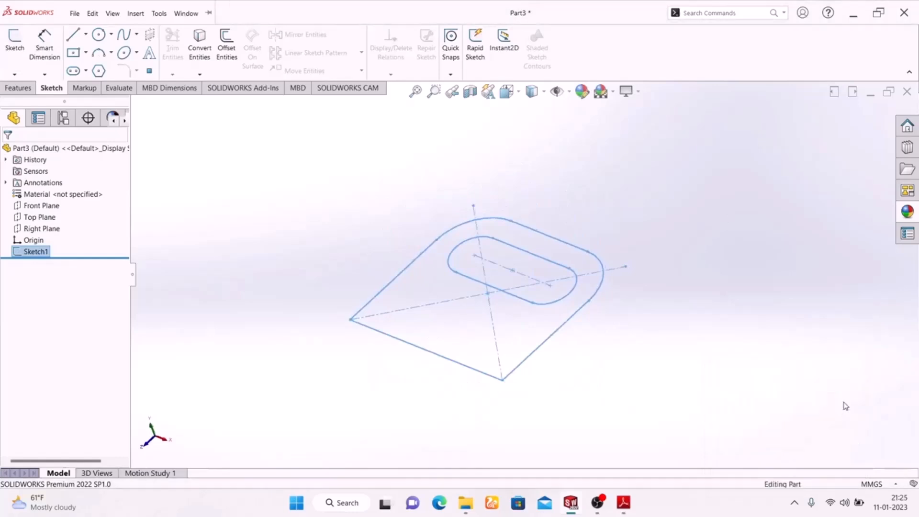
{"action": "left_click", "coordinate": [19, 88]}
{"action": "left_click", "coordinate": [19, 43]}
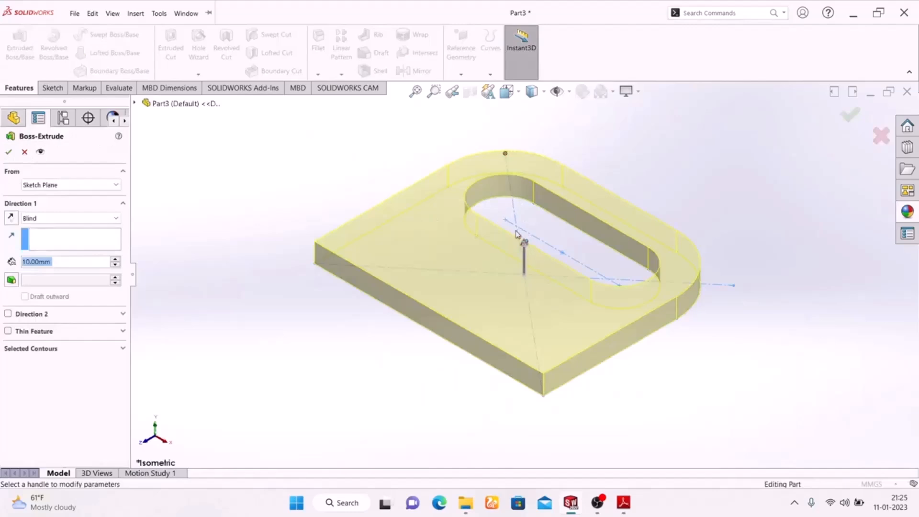
{"action": "left_click", "coordinate": [622, 504]}
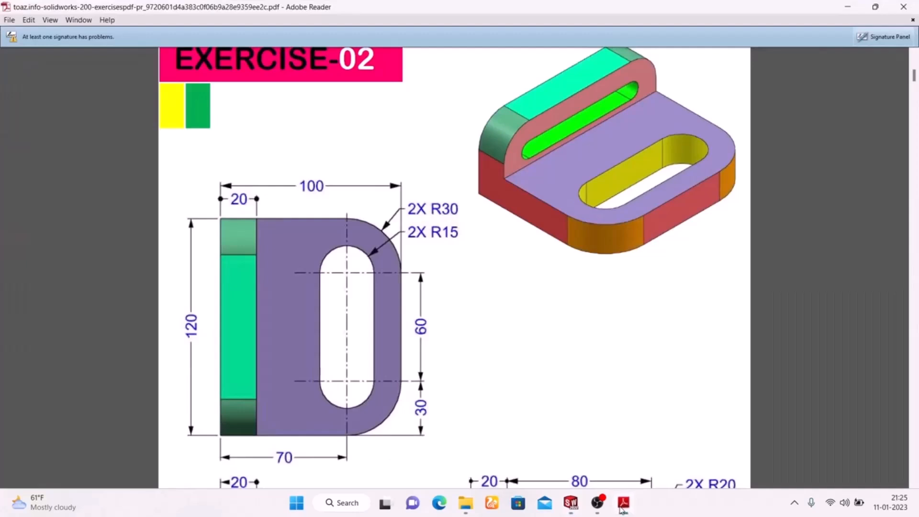
{"action": "left_click", "coordinate": [622, 503]}
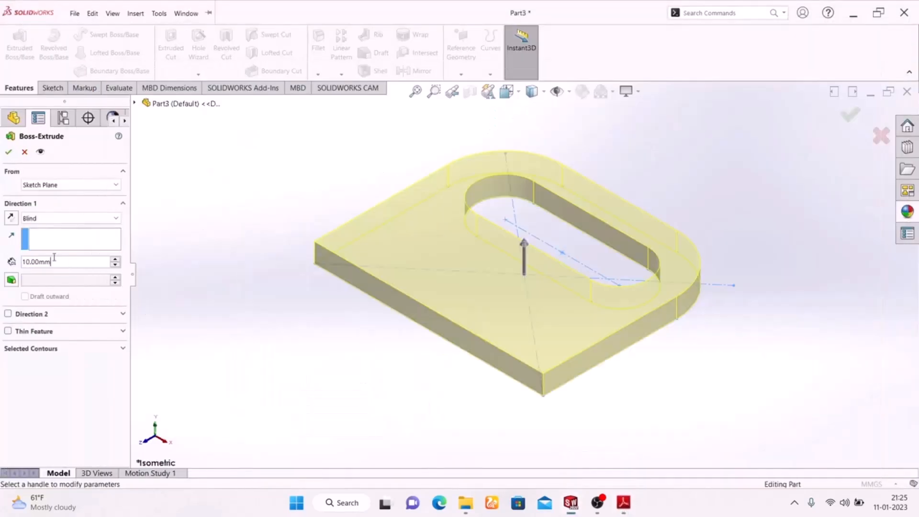
{"action": "type", "text": "20"}
{"action": "key", "text": "Return"}
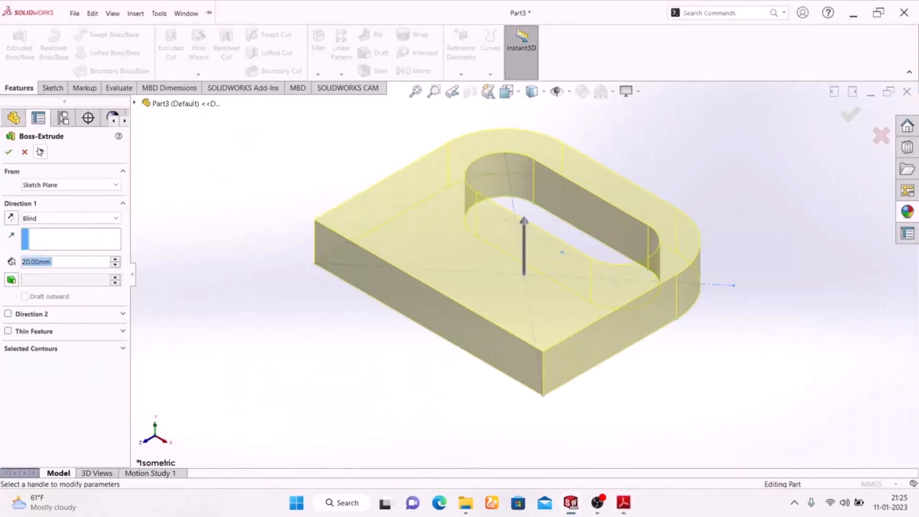
{"action": "left_click", "coordinate": [9, 152]}
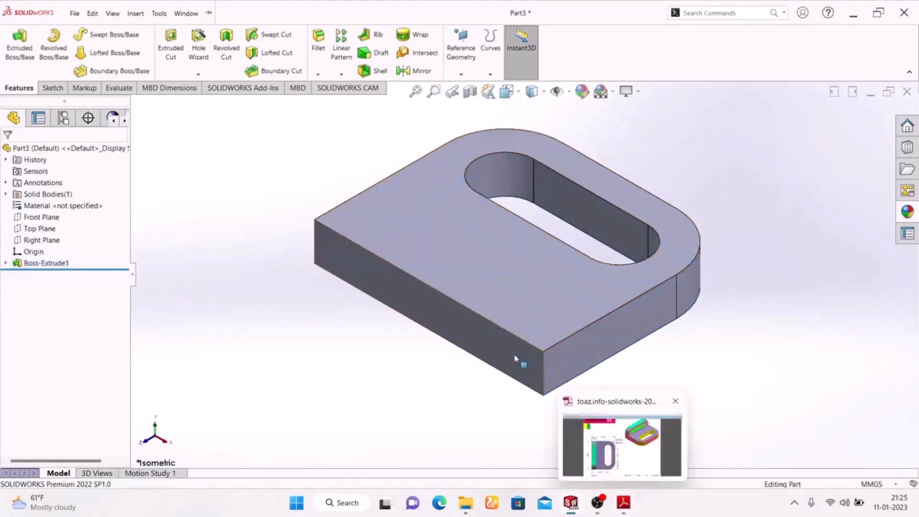
Start a sketch on the base's 120 mm wide straight end face and begin a corner rectangle at the face's upper-left corner
{"action": "left_click", "coordinate": [447, 330]}
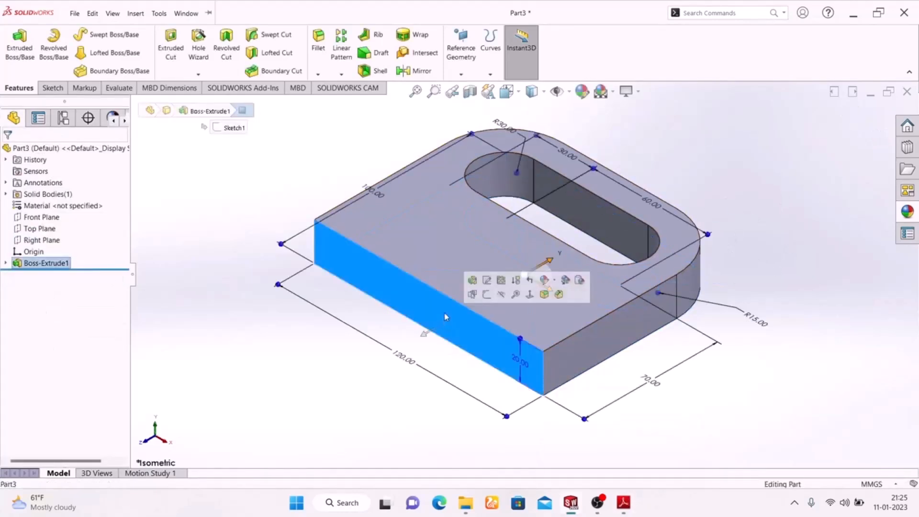
{"action": "left_click", "coordinate": [490, 296]}
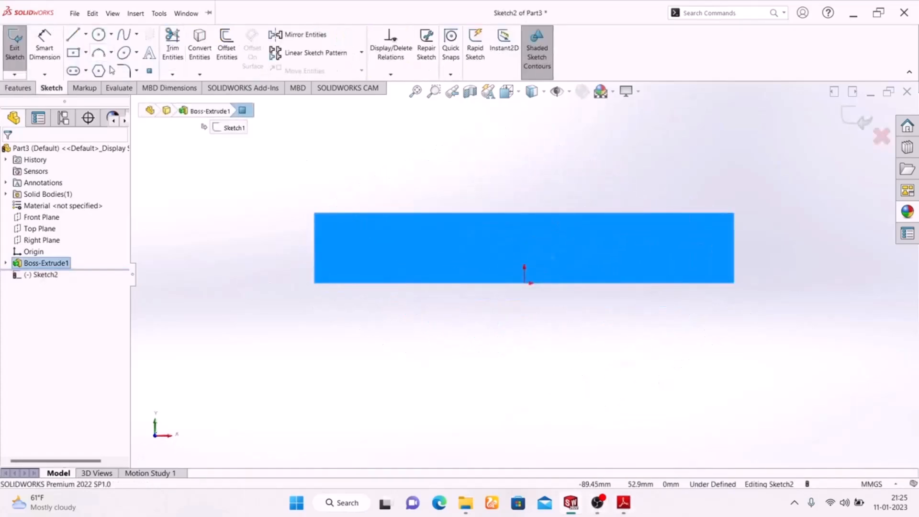
{"action": "left_click", "coordinate": [86, 53]}
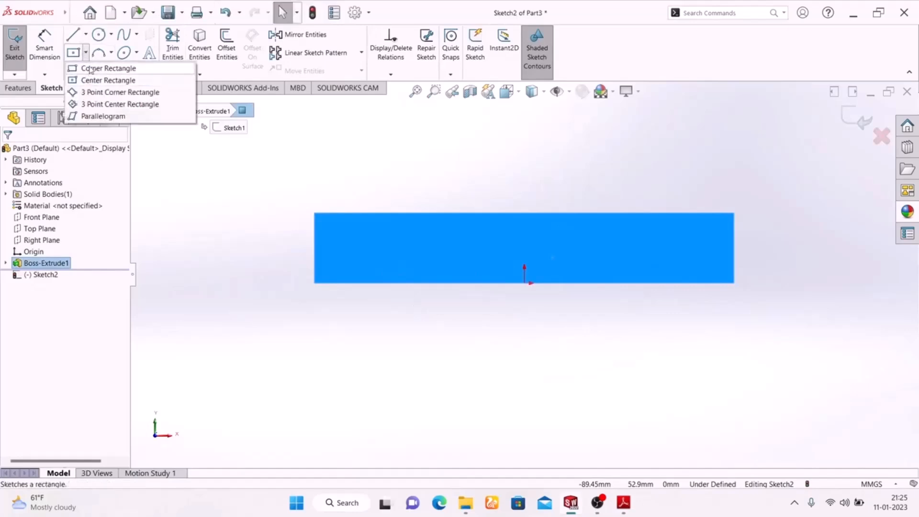
{"action": "left_click", "coordinate": [92, 68]}
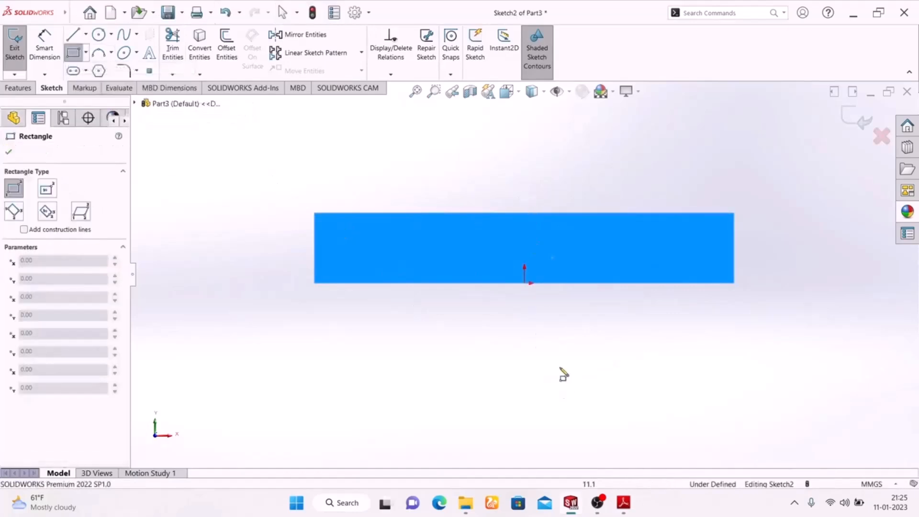
{"action": "left_click", "coordinate": [315, 214]}
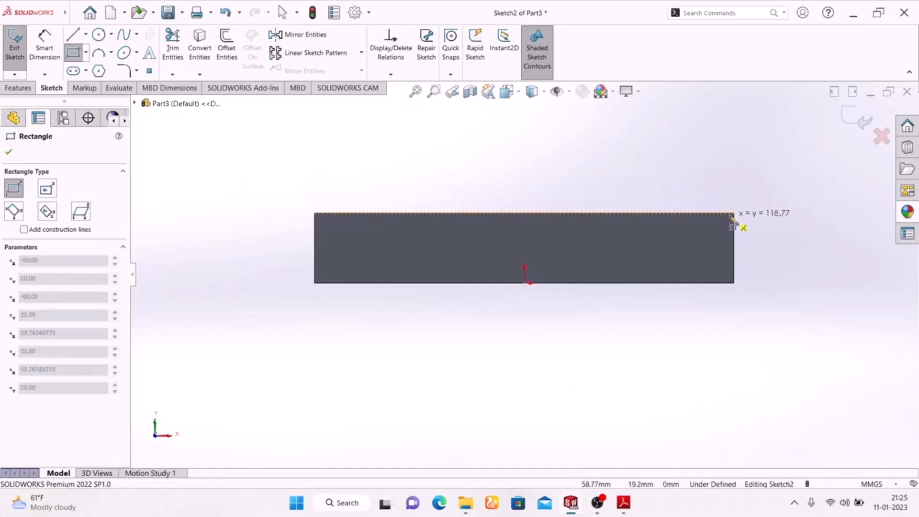
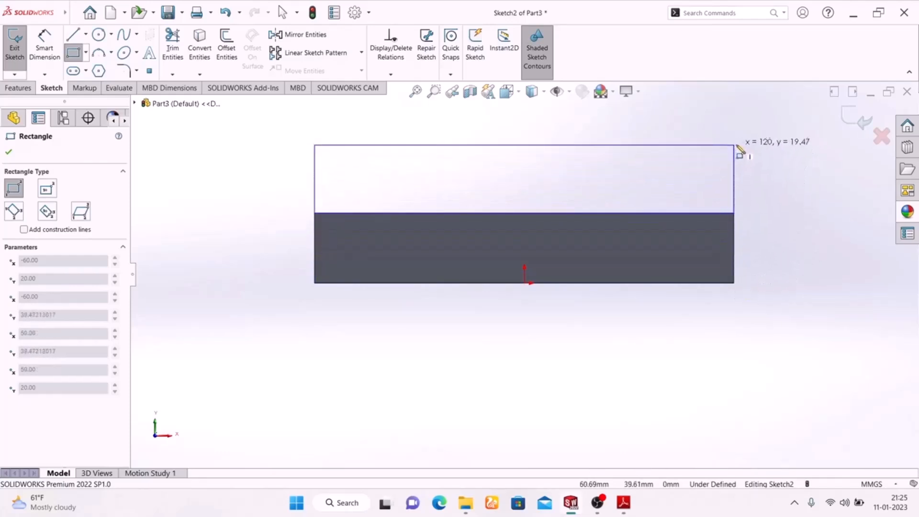
Complete the corner rectangle above the base's end face, spanning its full 120 mm width and about 22 mm high
{"action": "left_click", "coordinate": [734, 136]}
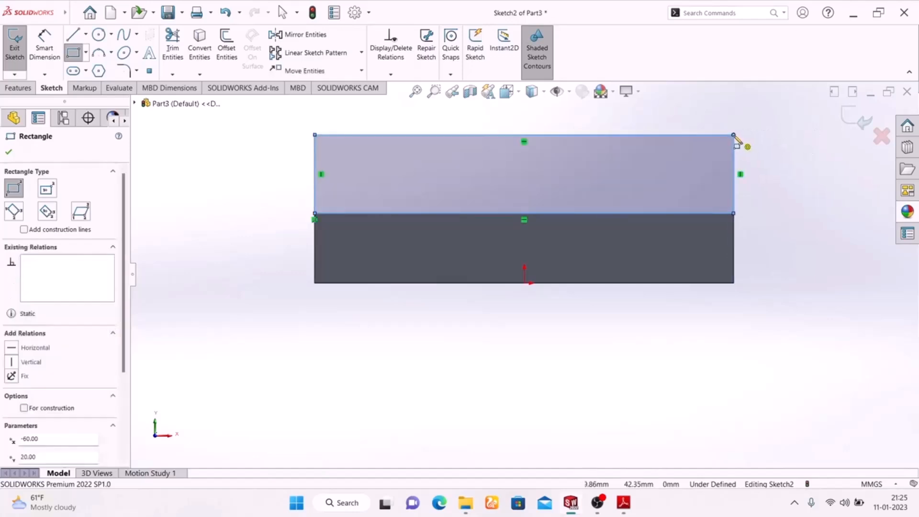
{"action": "right_click", "coordinate": [800, 182]}
{"action": "left_click", "coordinate": [809, 185]}
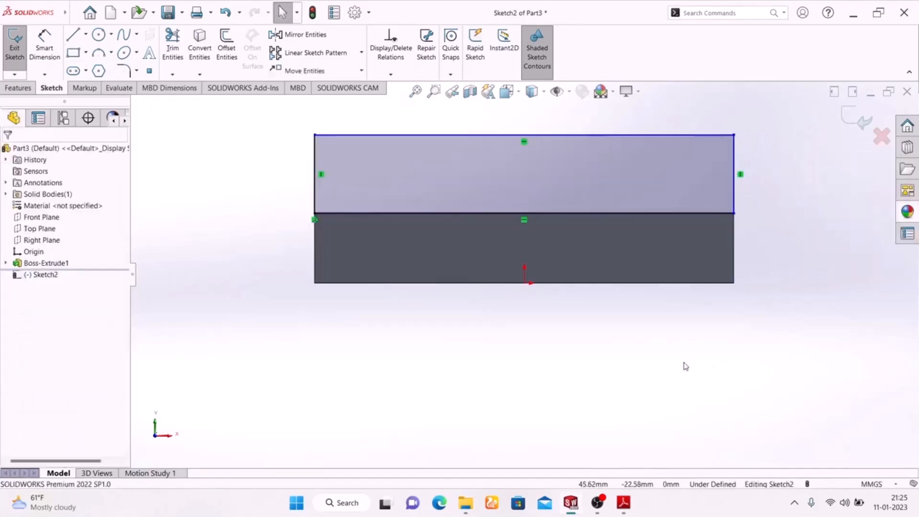
Check the upright's height in the EXERCISE-02 drawing and dimension the rectangle's left side to 30 mm
{"action": "left_click", "coordinate": [55, 54]}
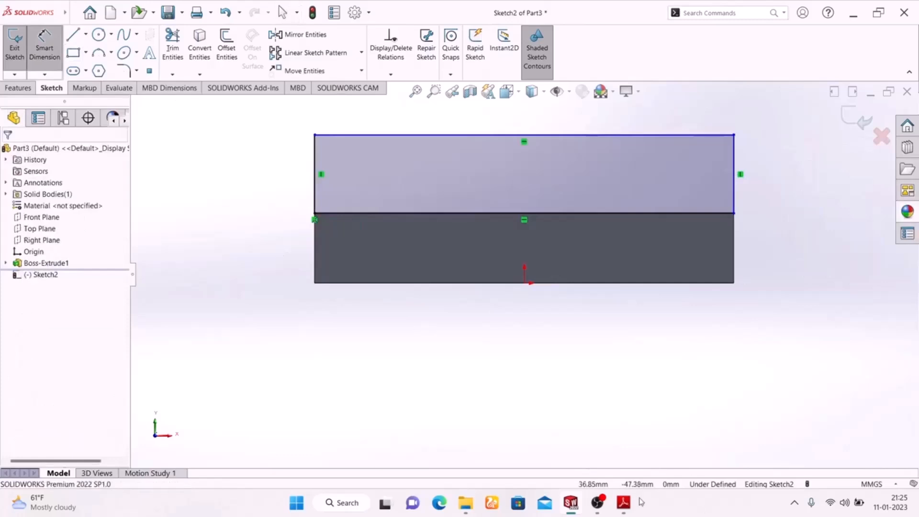
{"action": "left_click", "coordinate": [617, 509]}
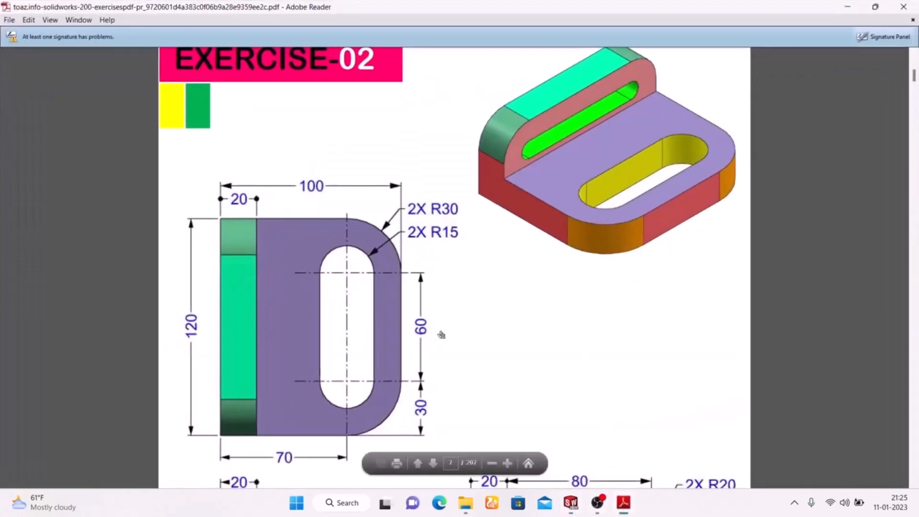
{"action": "scroll", "coordinate": [441, 332], "scroll_direction": "down", "scroll_amount": 5}
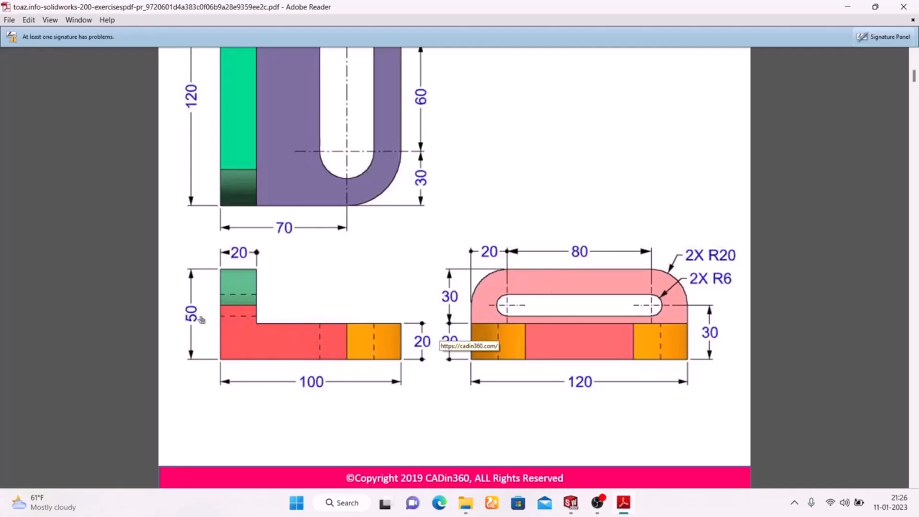
{"action": "scroll", "coordinate": [211, 306], "scroll_direction": "up", "scroll_amount": 5}
{"action": "scroll", "coordinate": [215, 307], "scroll_direction": "down", "scroll_amount": 3}
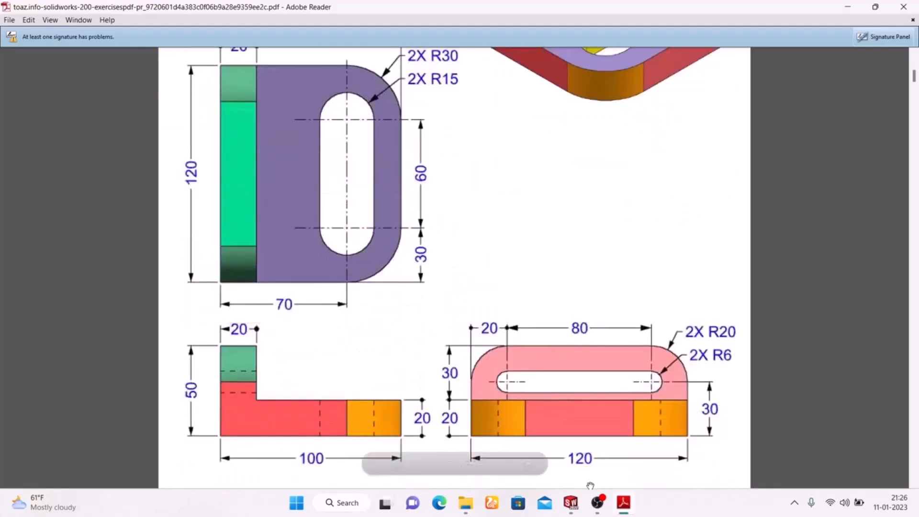
{"action": "left_click", "coordinate": [622, 506]}
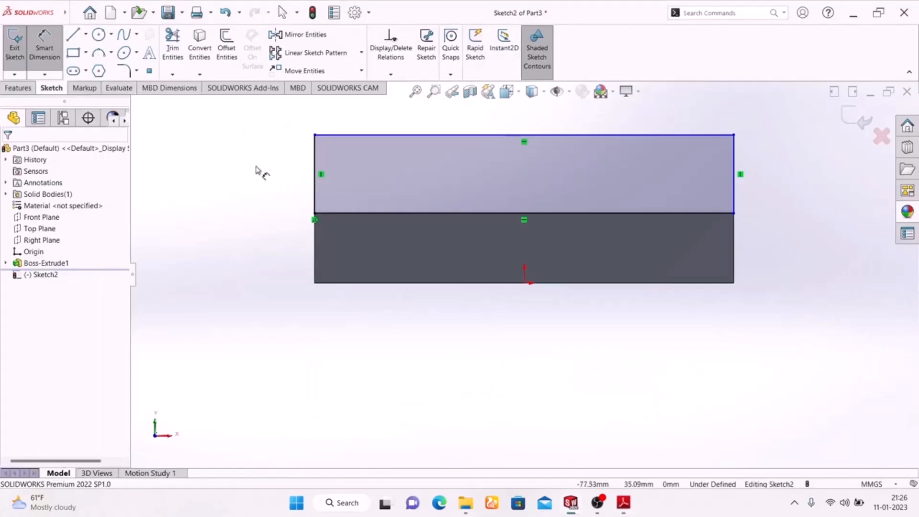
{"action": "left_click", "coordinate": [315, 193]}
{"action": "left_click", "coordinate": [264, 180]}
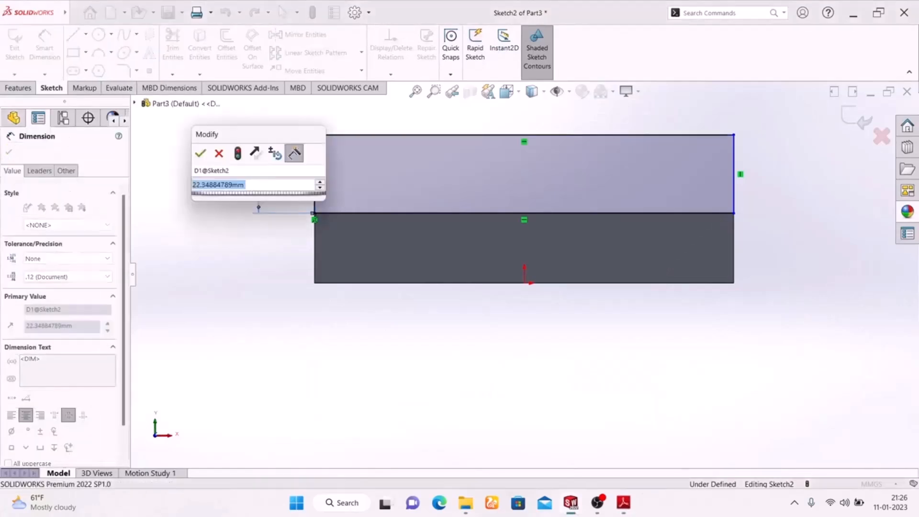
{"action": "type", "text": "30"}
{"action": "key", "text": "Return"}
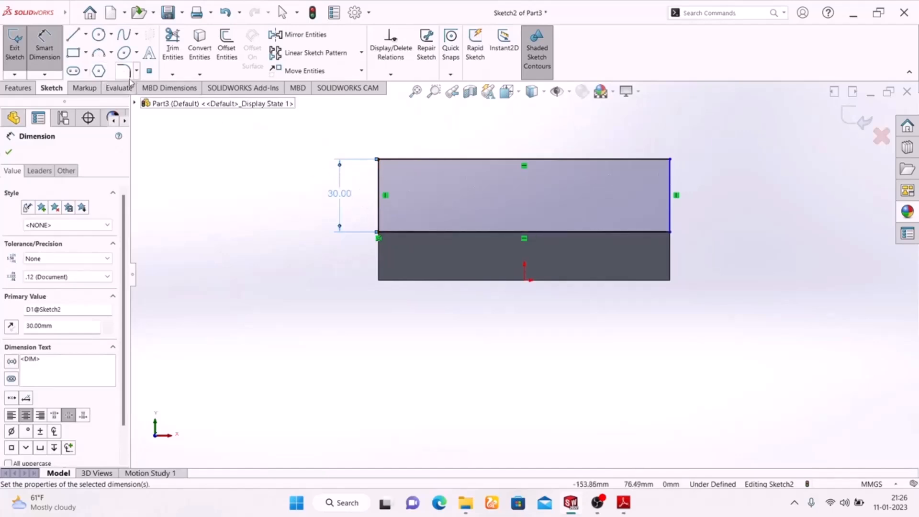
Check the corner radius in the drawing and round both upper corners of the rectangle with 20 mm sketch fillets
{"action": "left_click", "coordinate": [123, 71]}
{"action": "left_click", "coordinate": [624, 502]}
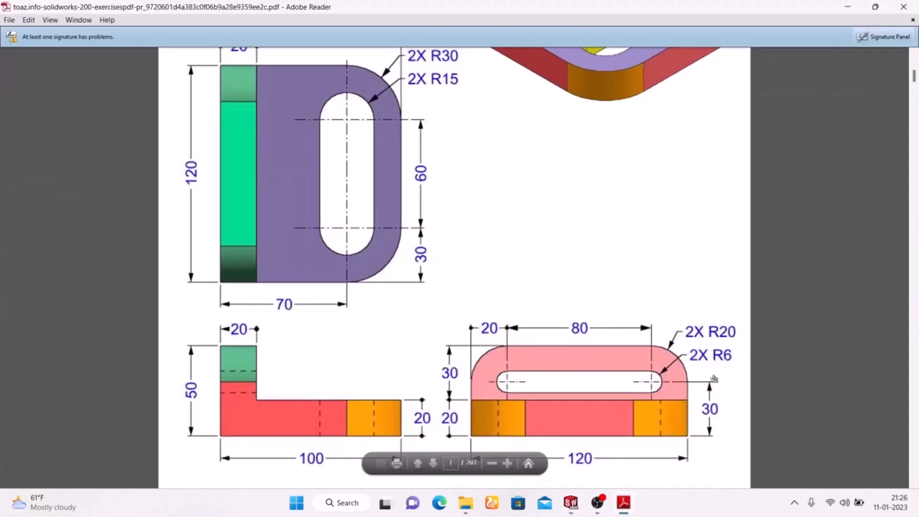
{"action": "left_click", "coordinate": [623, 503]}
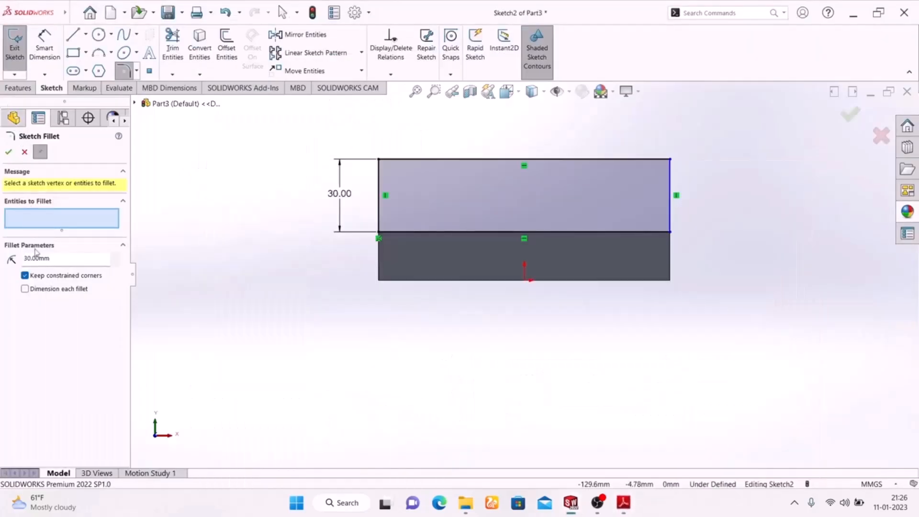
{"action": "left_click_drag", "start_coordinate": [67, 259], "coordinate": [2, 249]}
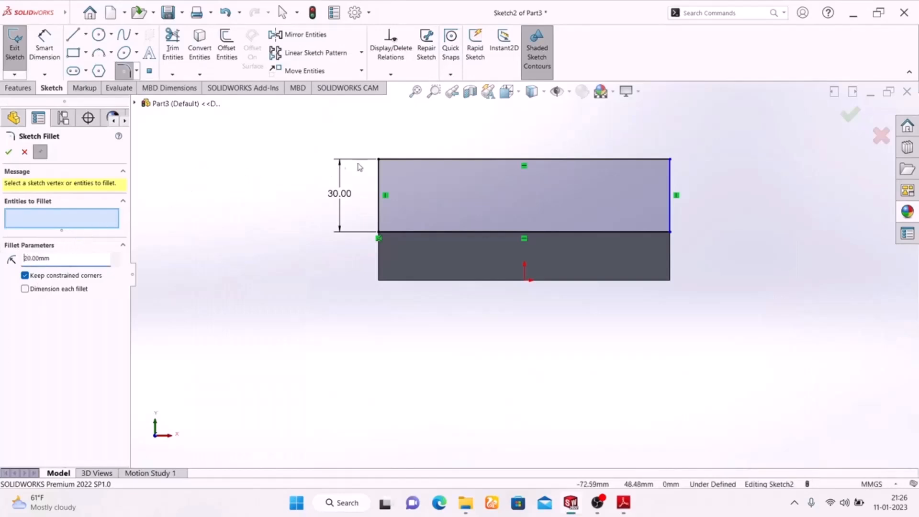
{"action": "left_click", "coordinate": [379, 162]}
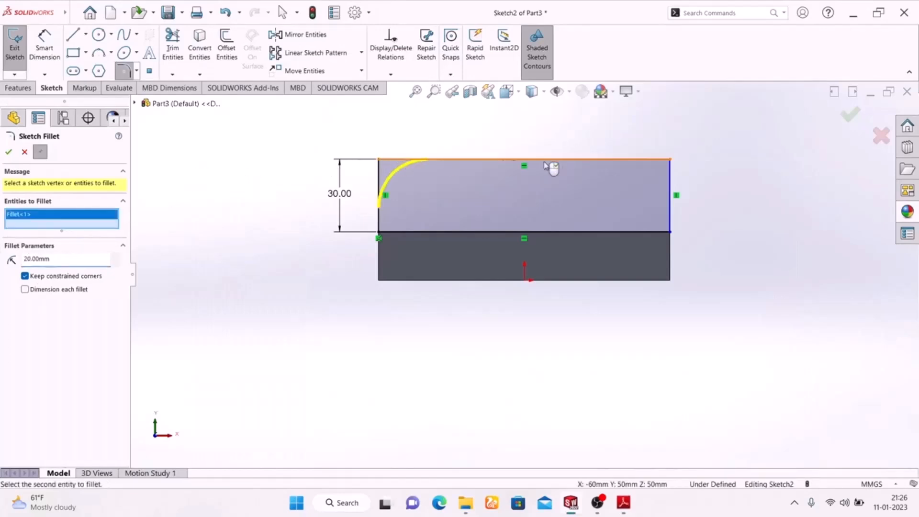
{"action": "left_click", "coordinate": [669, 162]}
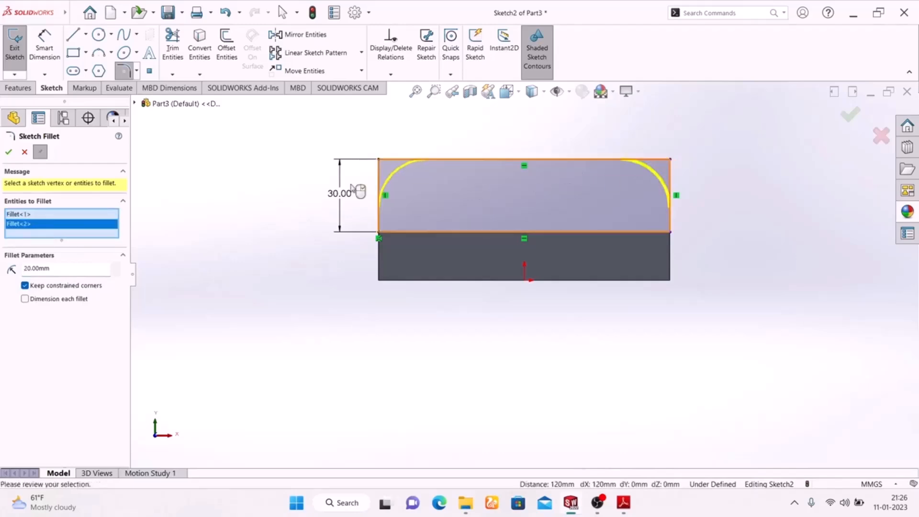
{"action": "left_click", "coordinate": [9, 153]}
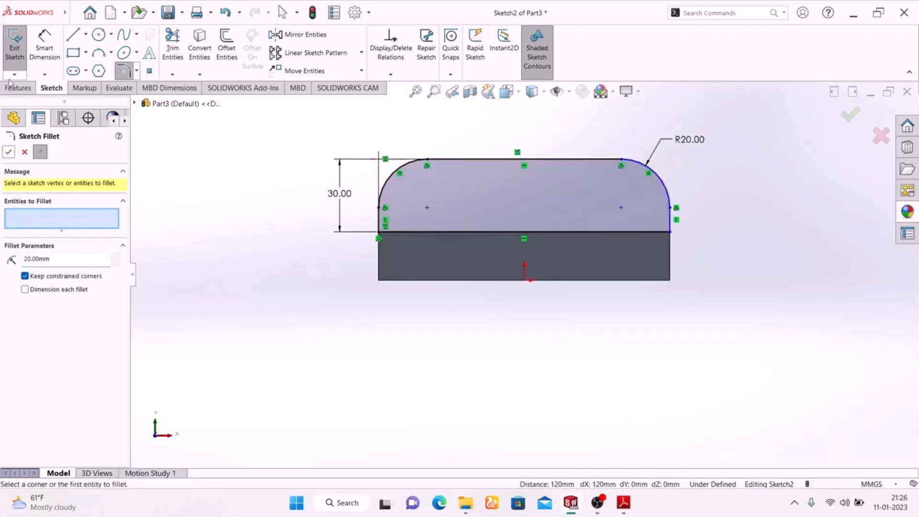
{"action": "key", "text": "Escape"}
Sketch a horizontal straight slot inside the upright profile, about 86 mm between centers and 11 mm wide
{"action": "left_click", "coordinate": [73, 71]}
{"action": "left_click", "coordinate": [623, 502]}
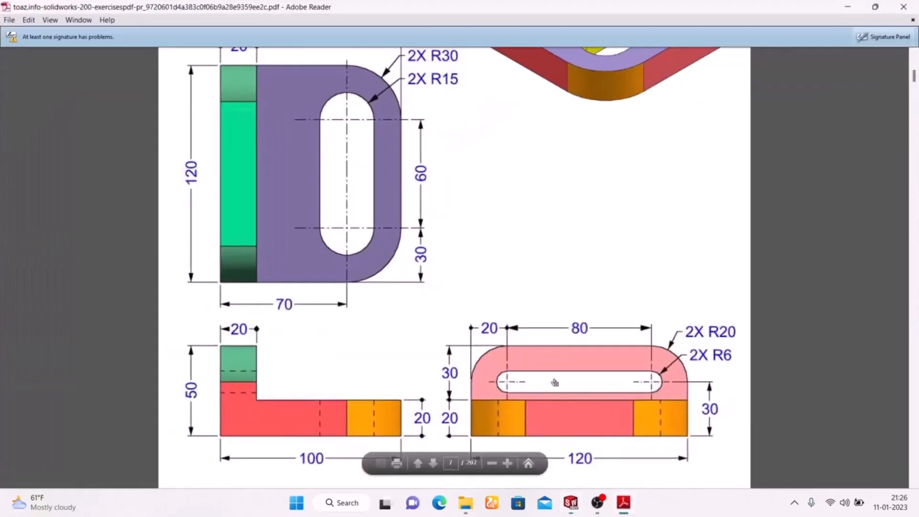
{"action": "left_click", "coordinate": [623, 503]}
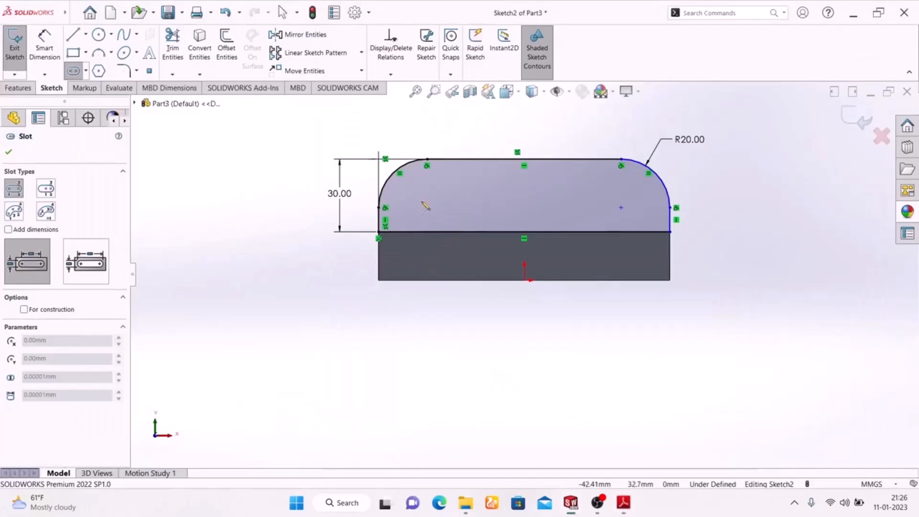
{"action": "left_click", "coordinate": [421, 203]}
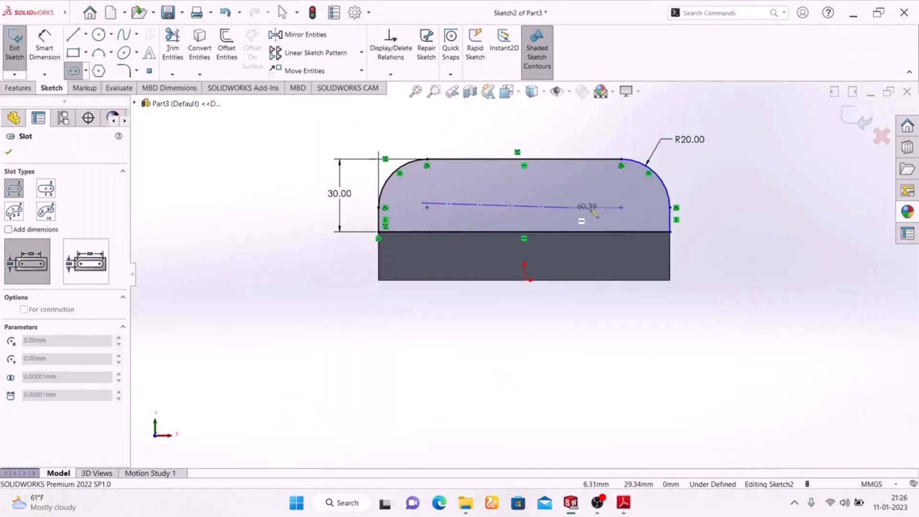
{"action": "left_click", "coordinate": [630, 202]}
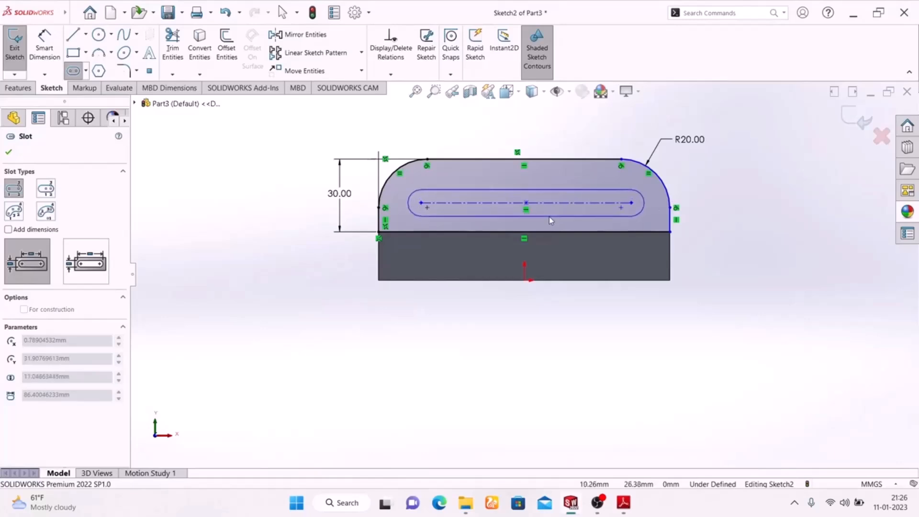
{"action": "left_click", "coordinate": [566, 215]}
{"action": "right_click", "coordinate": [739, 178]}
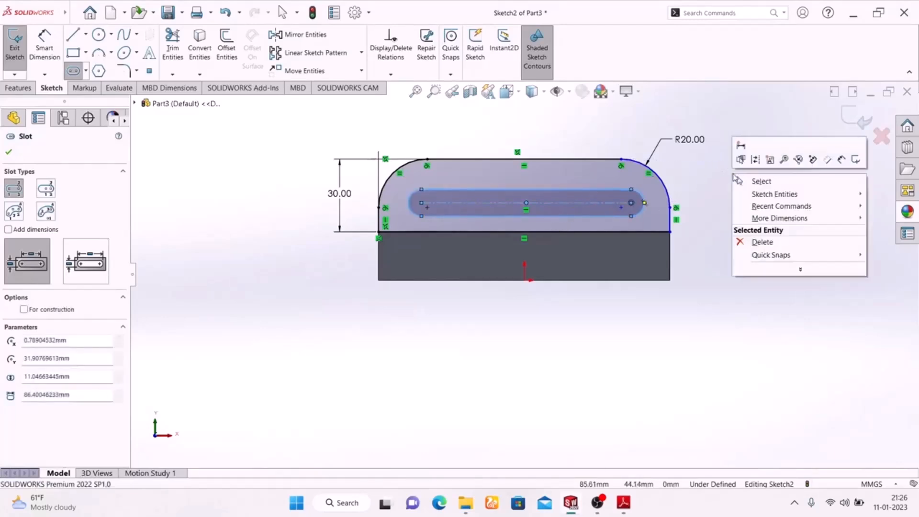
{"action": "left_click", "coordinate": [739, 181]}
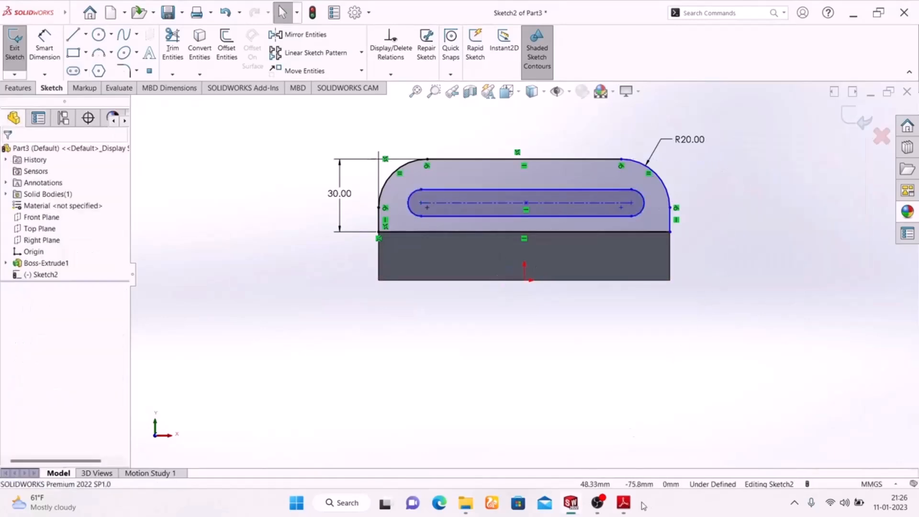
Check the slot length in the drawing and dimension the slot's center-to-center distance to 80 mm
{"action": "left_click", "coordinate": [624, 503]}
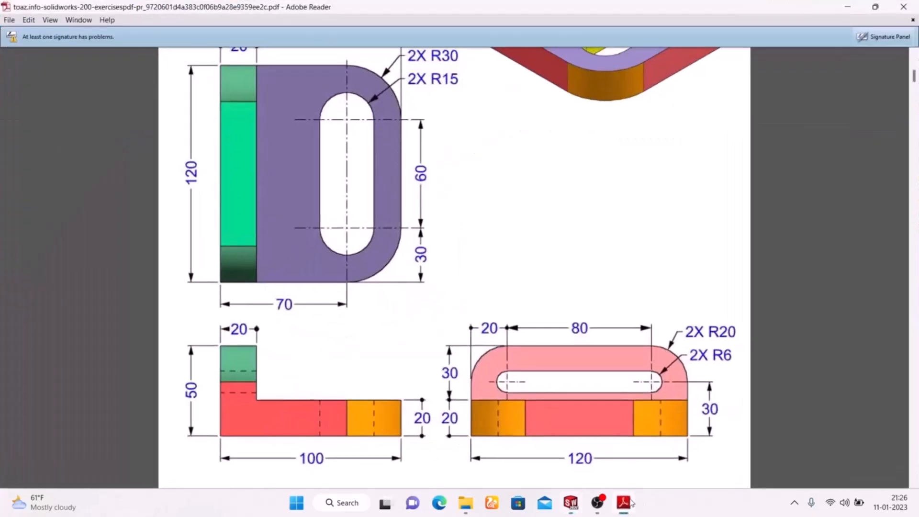
{"action": "left_click", "coordinate": [623, 502]}
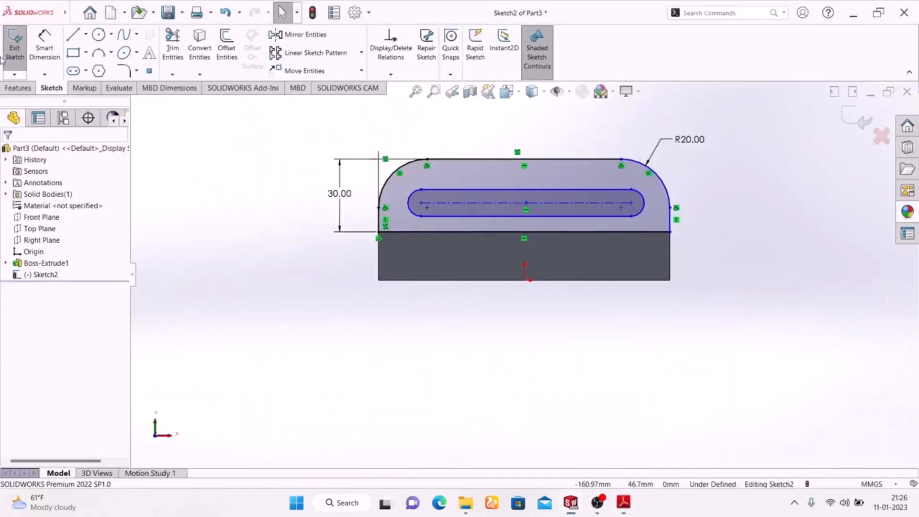
{"action": "left_click", "coordinate": [45, 47]}
{"action": "left_click", "coordinate": [469, 207]}
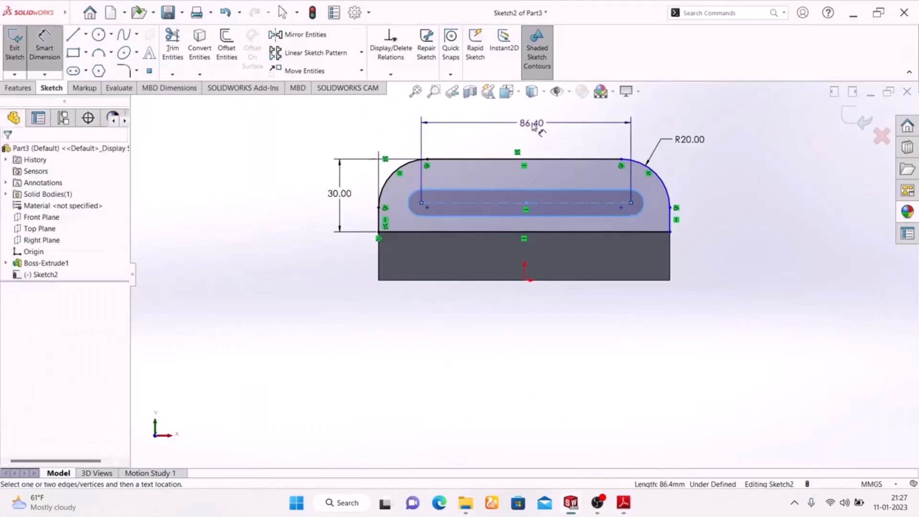
{"action": "left_click", "coordinate": [532, 123]}
{"action": "type", "text": "80"}
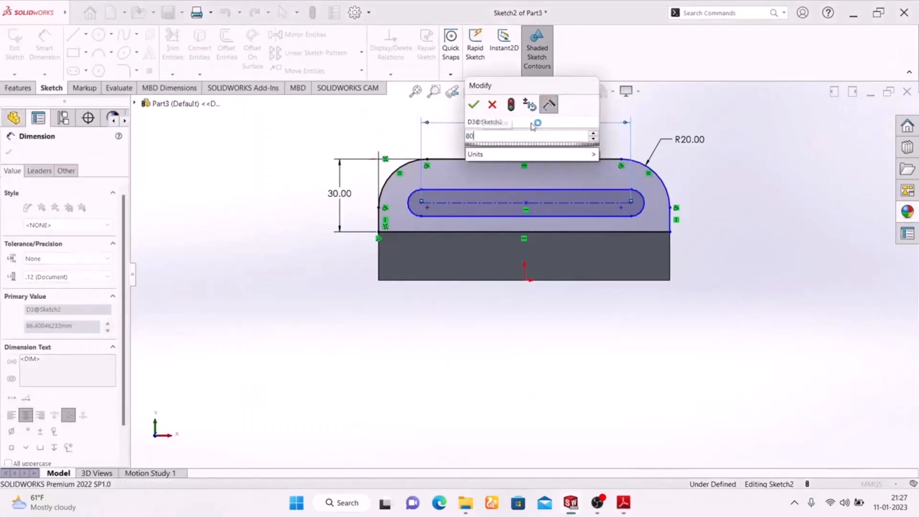
{"action": "key", "text": "Return"}
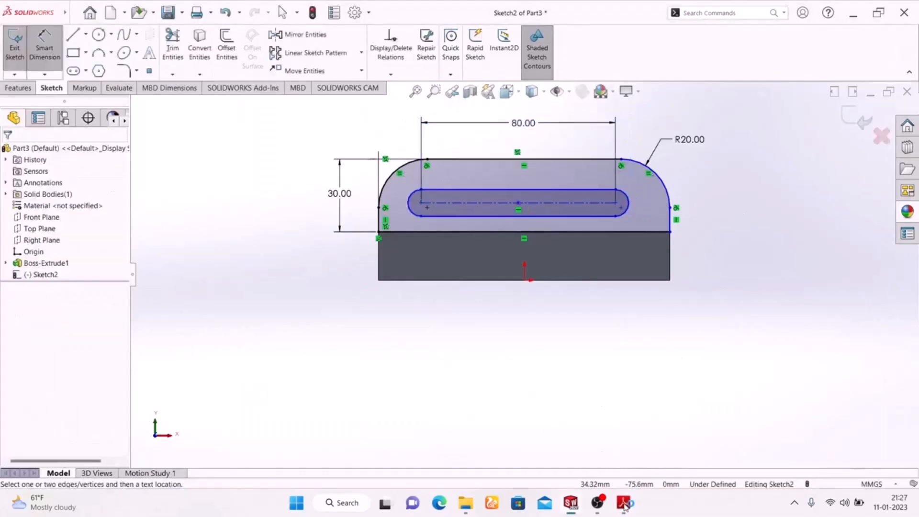
Check the slot radius in the drawing and dimension the slot's right end arc to a 6 mm radius
{"action": "left_click", "coordinate": [624, 505]}
{"action": "left_click", "coordinate": [570, 502]}
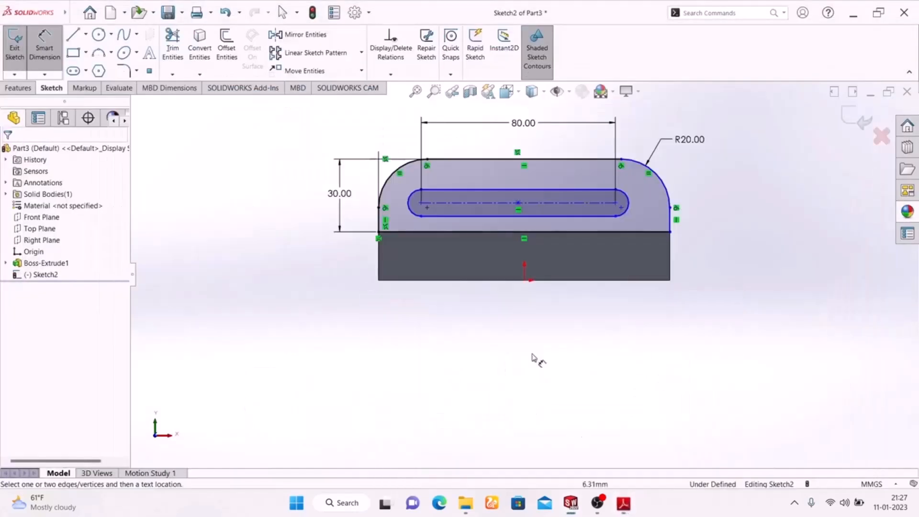
{"action": "left_click", "coordinate": [629, 206]}
{"action": "left_click", "coordinate": [753, 152]}
{"action": "type", "text": "6"}
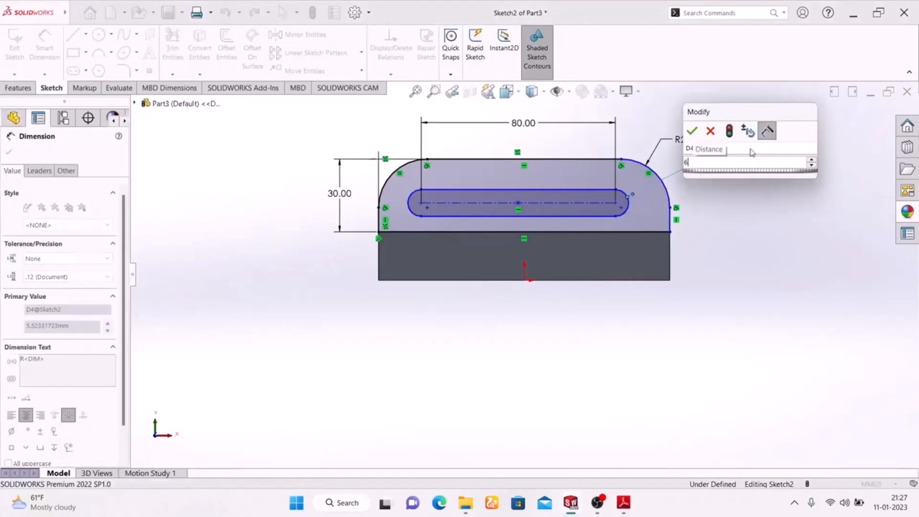
{"action": "key", "text": "Return"}
Check the slot position in the drawing and dimension the slot's left center 20 mm from the profile's left edge
{"action": "left_click", "coordinate": [624, 503]}
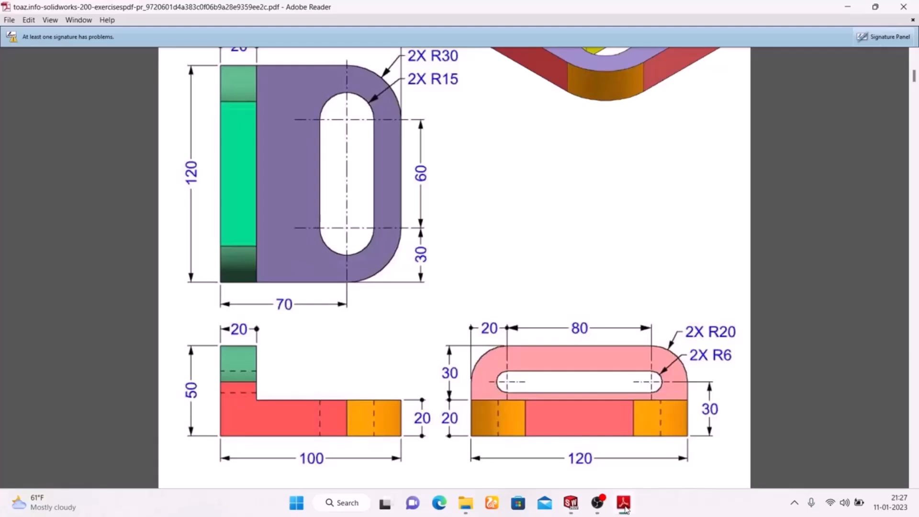
{"action": "left_click", "coordinate": [623, 503]}
{"action": "left_click", "coordinate": [623, 503]}
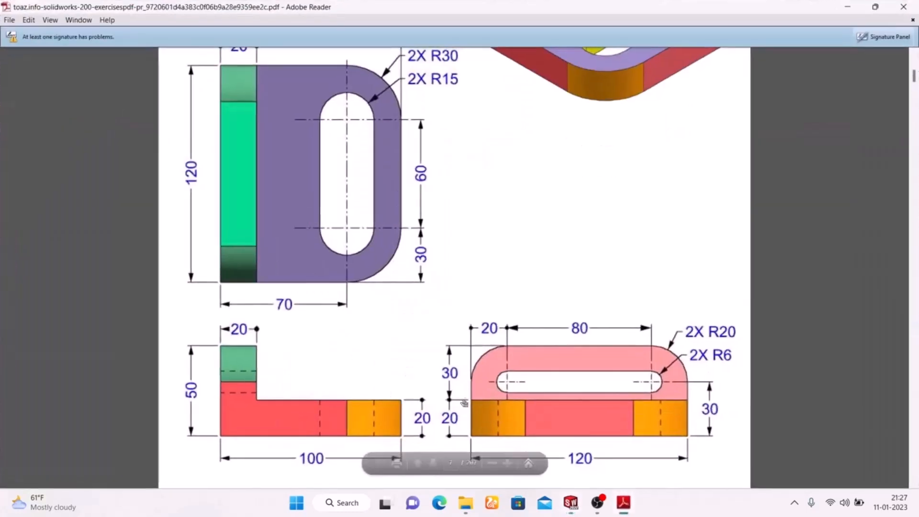
{"action": "left_click", "coordinate": [623, 504]}
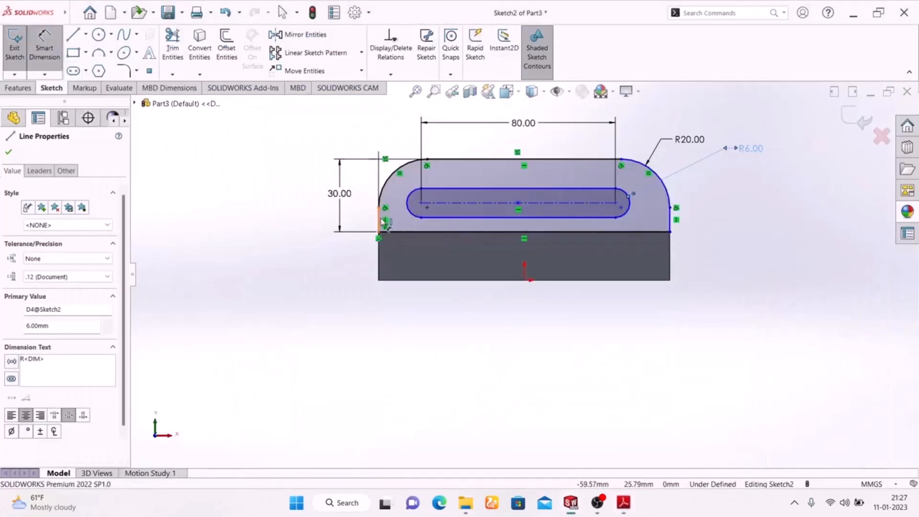
{"action": "left_click", "coordinate": [422, 213]}
{"action": "left_click", "coordinate": [421, 205]}
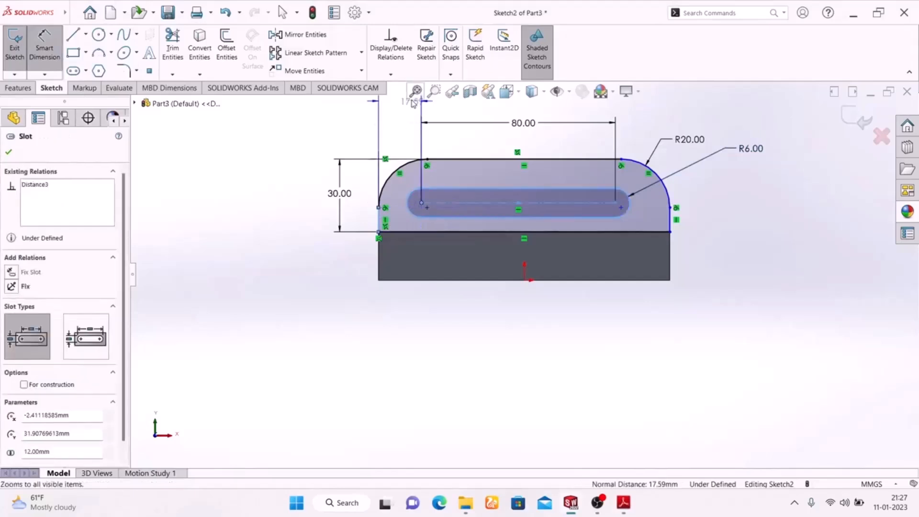
{"action": "left_click", "coordinate": [394, 129]}
{"action": "type", "text": "20"}
{"action": "key", "text": "Return"}
{"action": "left_click_drag", "start_coordinate": [399, 127], "coordinate": [404, 123]}
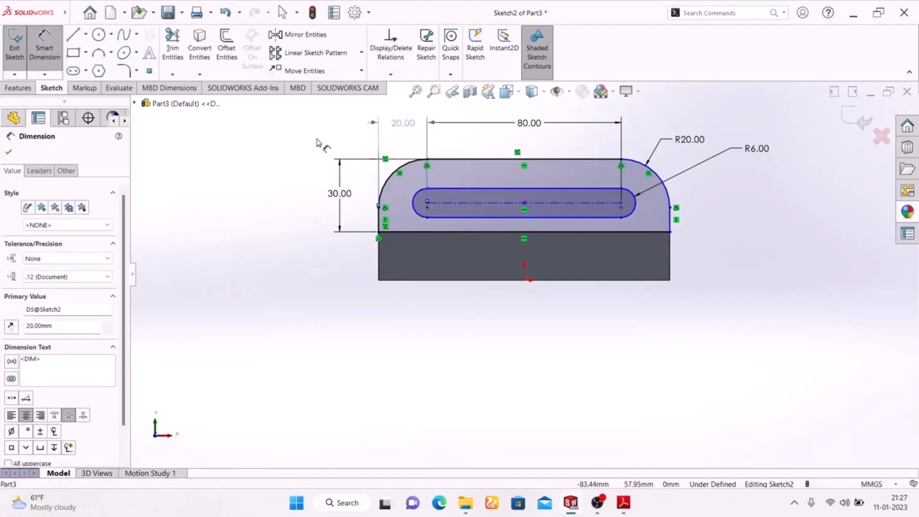
{"action": "left_click", "coordinate": [255, 230]}
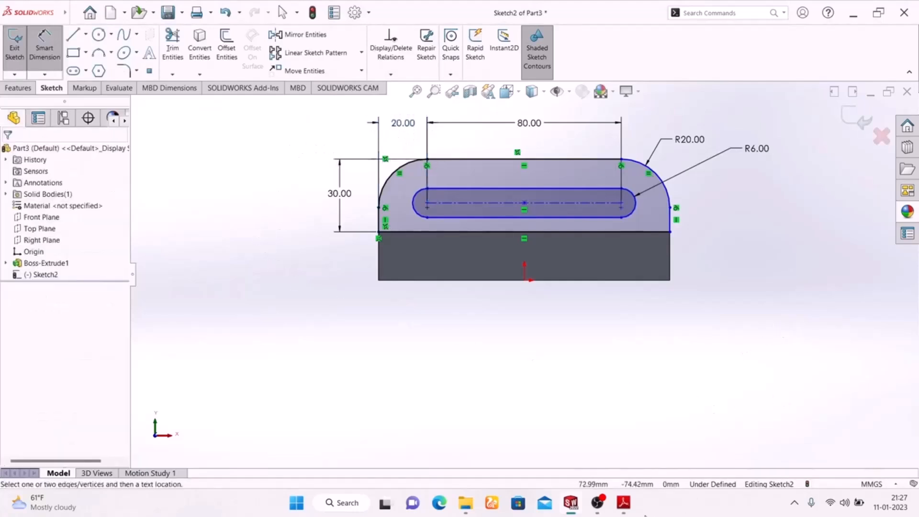
Compare the upright profile with the EXERCISE-02 drawing and exit the sketch
{"action": "left_click", "coordinate": [622, 503]}
{"action": "left_click", "coordinate": [622, 504]}
{"action": "left_click", "coordinate": [854, 119]}
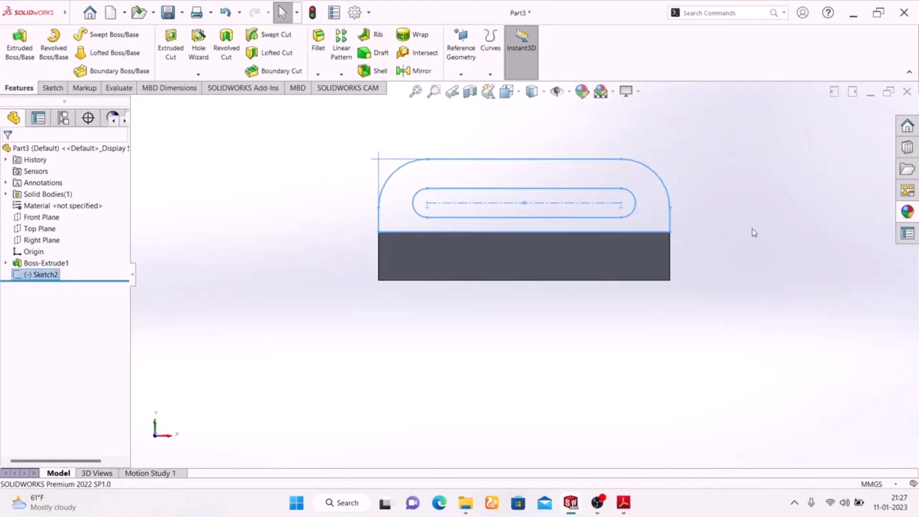
Check the upright's thickness in the EXERCISE-02 drawing and extrude the slotted upright profile 20 mm inward over the base plate
{"action": "key", "text": "z"}
{"action": "key", "text": "space"}
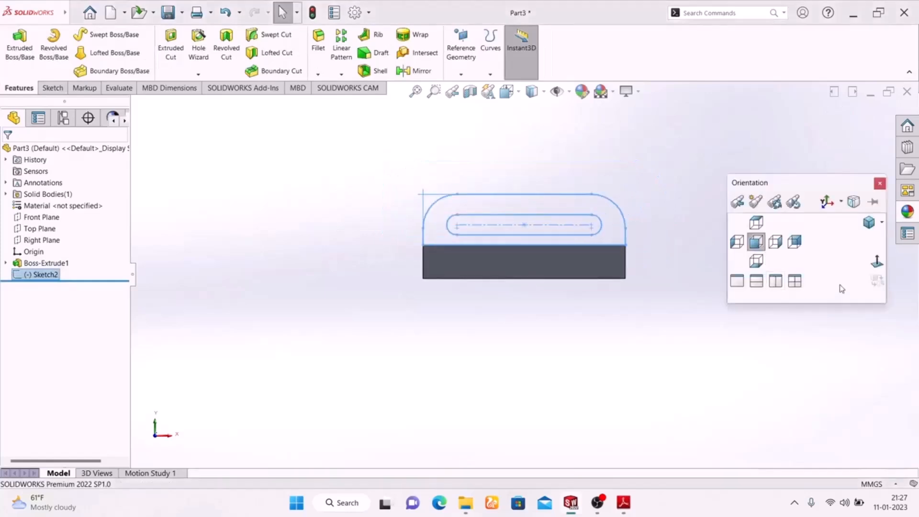
{"action": "left_click", "coordinate": [867, 223]}
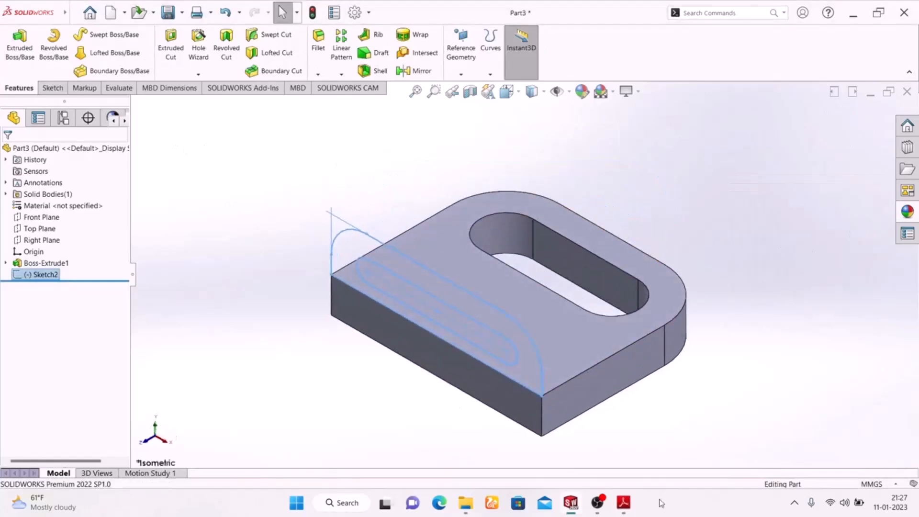
{"action": "left_click", "coordinate": [622, 504]}
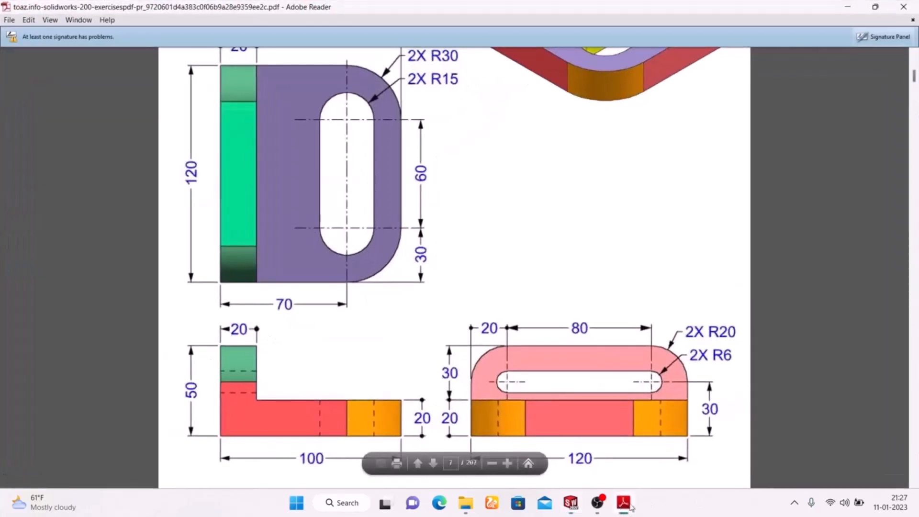
{"action": "left_click", "coordinate": [623, 503]}
{"action": "left_click", "coordinate": [6, 60]}
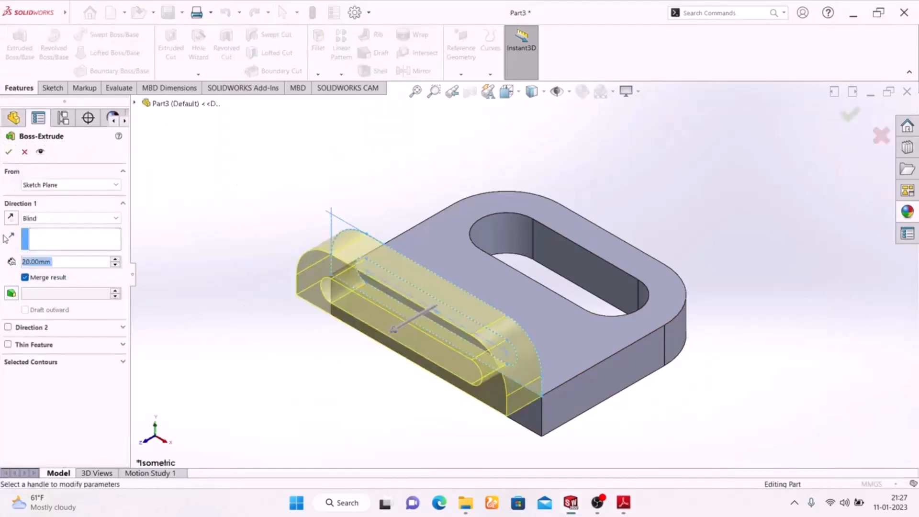
{"action": "left_click", "coordinate": [11, 219]}
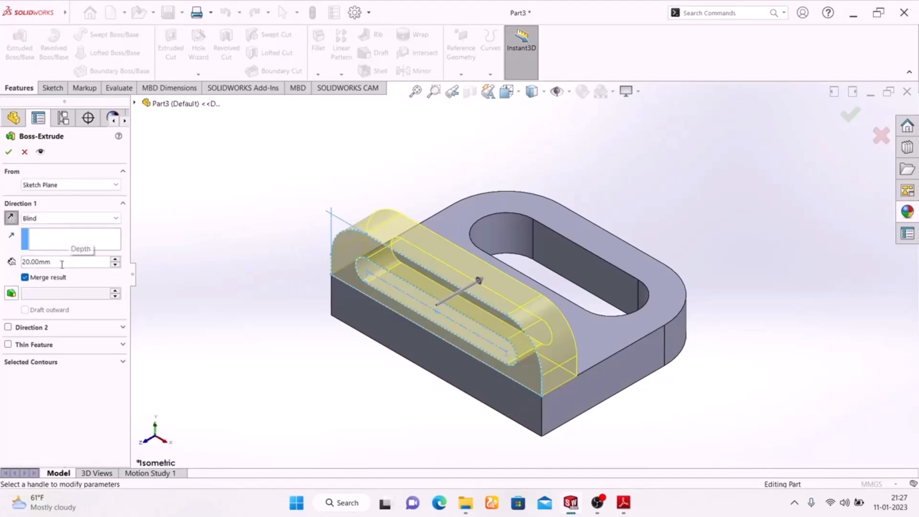
{"action": "left_click", "coordinate": [7, 151]}
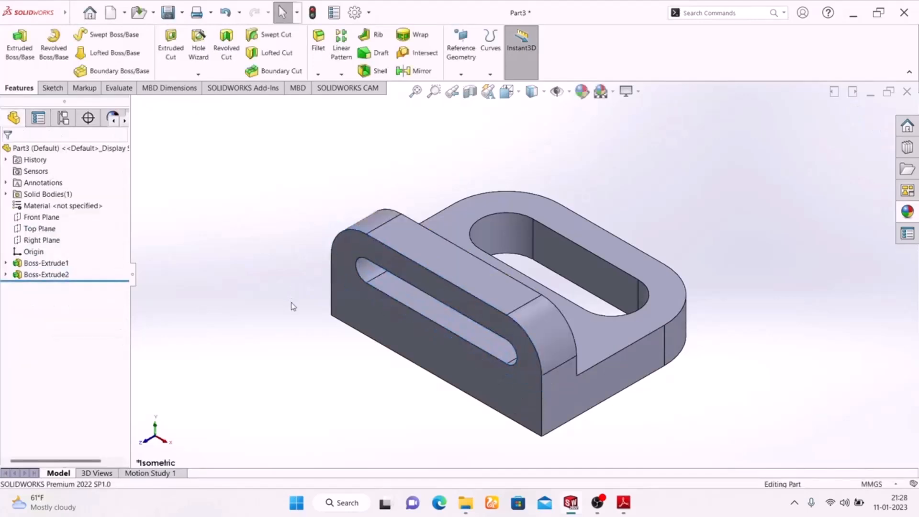
Compare the extruded bracket with the EXERCISE-02 drawing's isometric view and check its face colors
{"action": "middle_click_drag", "start_coordinate": [245, 335], "coordinate": [158, 361]}
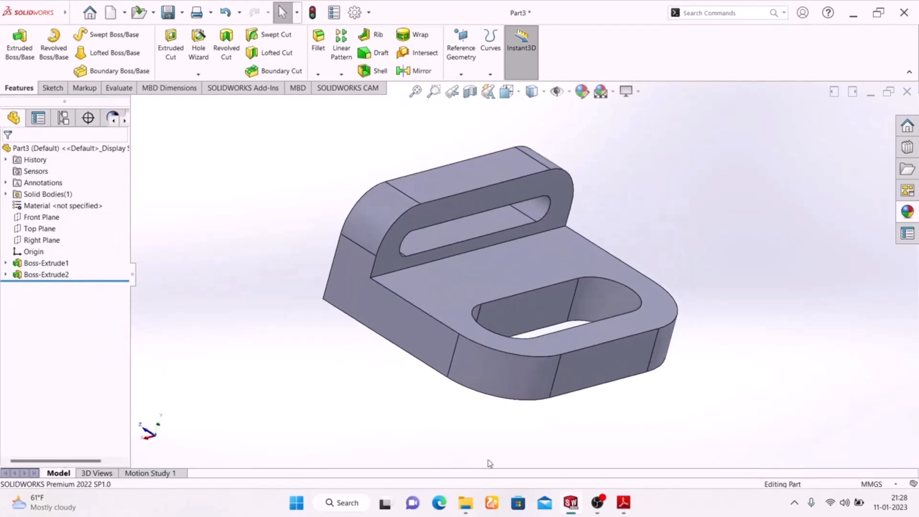
{"action": "left_click", "coordinate": [623, 502]}
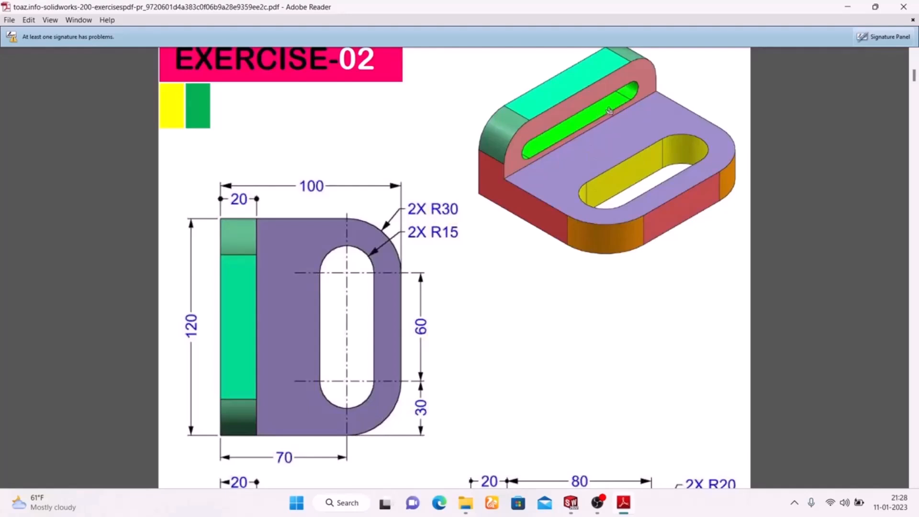
{"action": "left_click", "coordinate": [623, 502]}
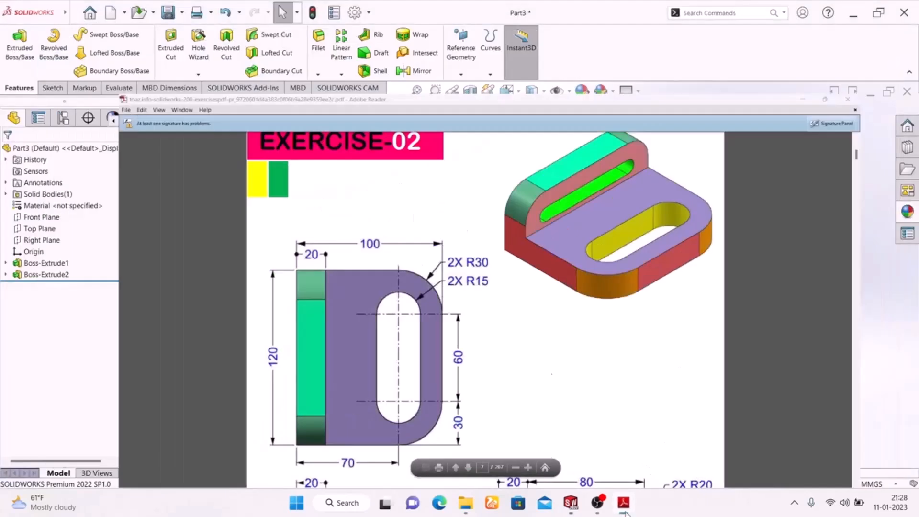
{"action": "left_click", "coordinate": [582, 91]}
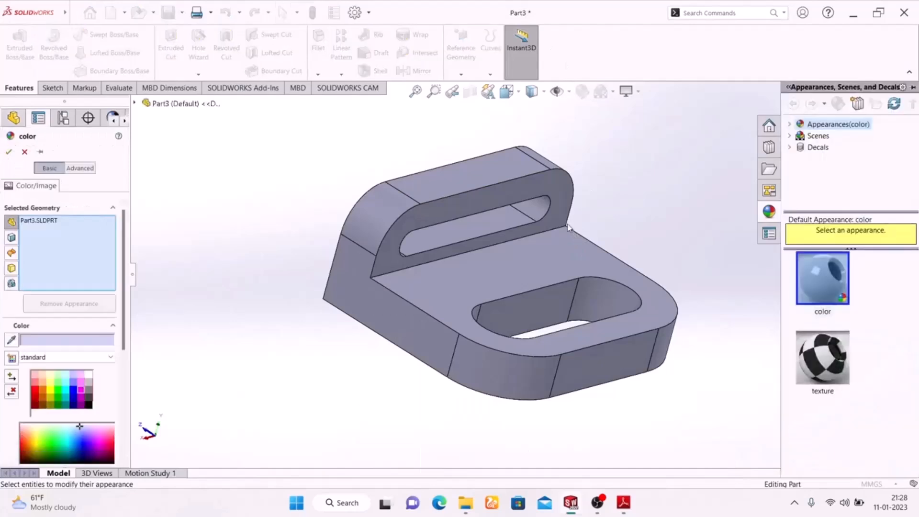
{"action": "left_click", "coordinate": [538, 311]}
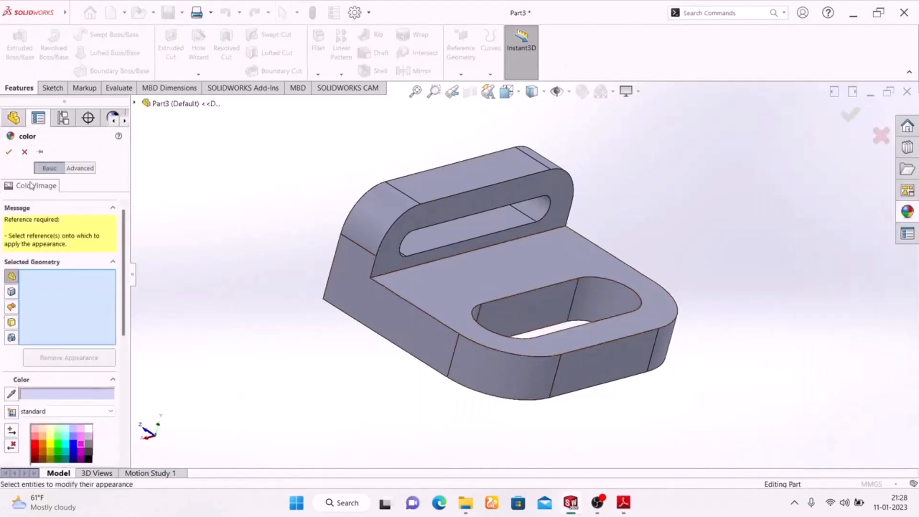
{"action": "left_click", "coordinate": [537, 314]}
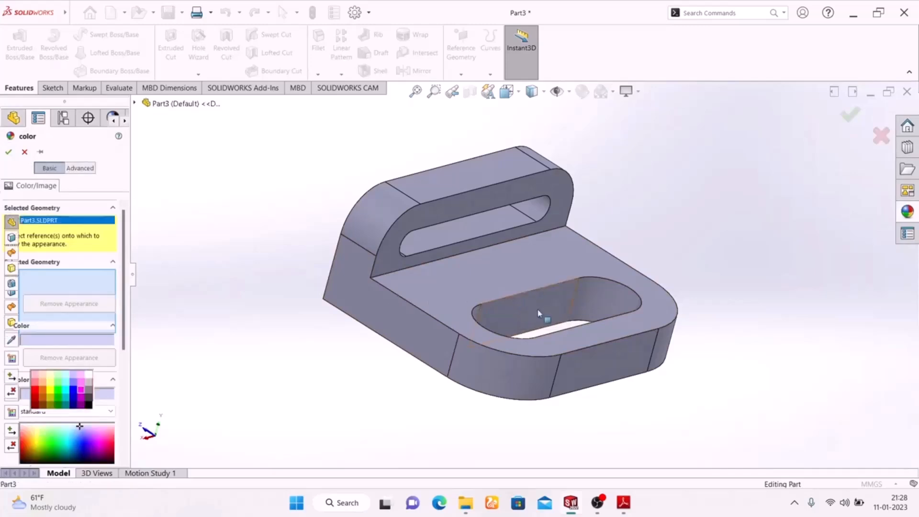
{"action": "left_click", "coordinate": [611, 297]}
{"action": "middle_click_drag", "start_coordinate": [282, 318], "coordinate": [324, 475]}
{"action": "scroll", "coordinate": [550, 281], "scroll_direction": "down", "scroll_amount": 2}
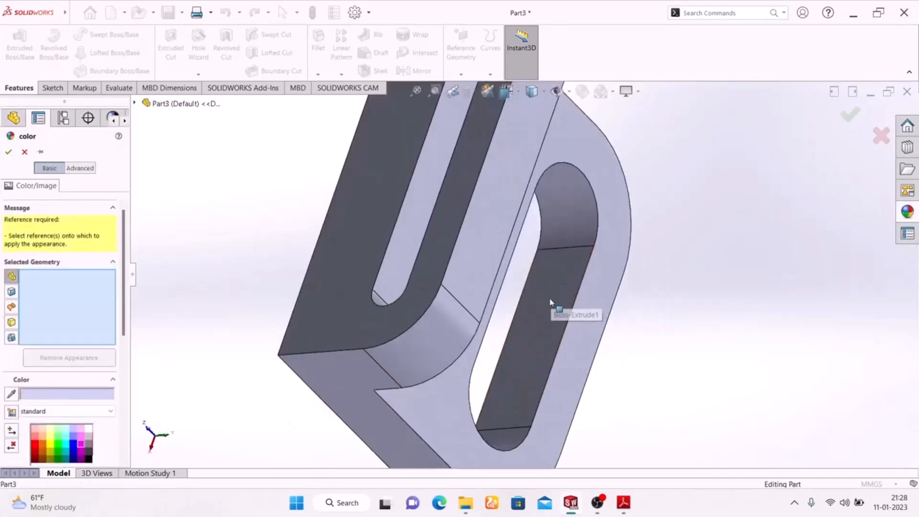
{"action": "left_click", "coordinate": [549, 324]}
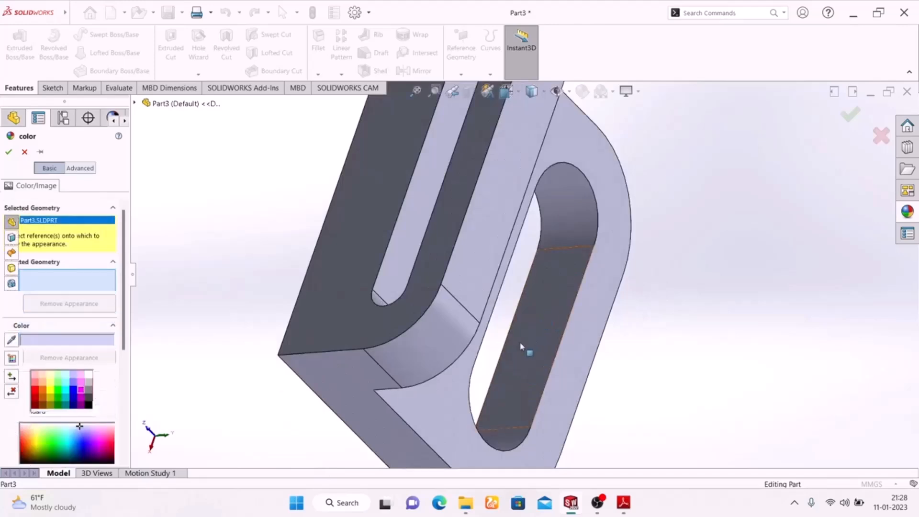
{"action": "left_click", "coordinate": [501, 443]}
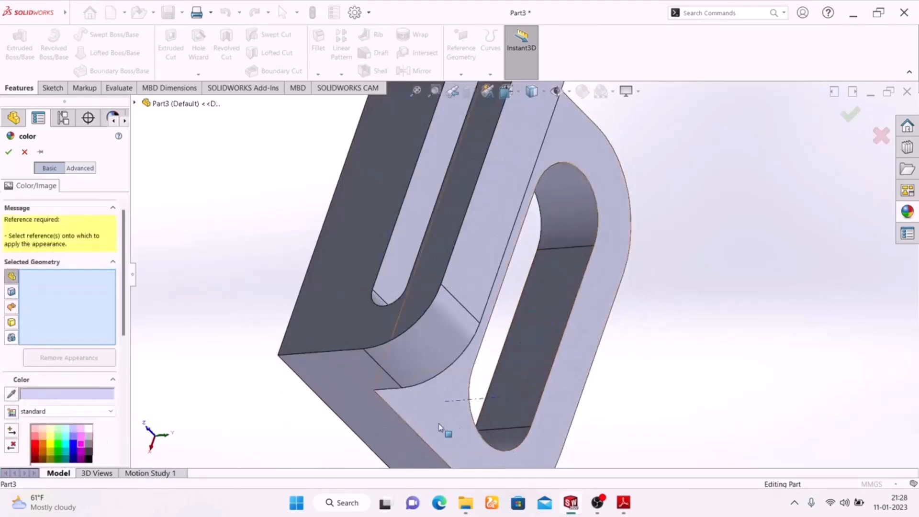
{"action": "left_click", "coordinate": [23, 152]}
Color all inner walls of the base slot and the upright slot bright green
{"action": "middle_click_drag", "start_coordinate": [670, 268], "coordinate": [615, 199]}
{"action": "left_click", "coordinate": [526, 275]}
{"action": "left_click", "coordinate": [591, 252], "text": "ctrl"}
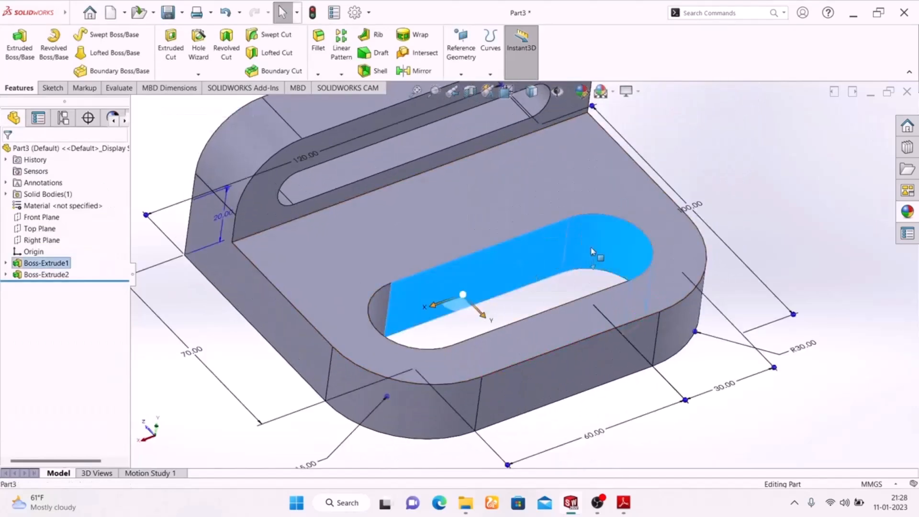
{"action": "left_click", "coordinate": [383, 300], "text": "ctrl"}
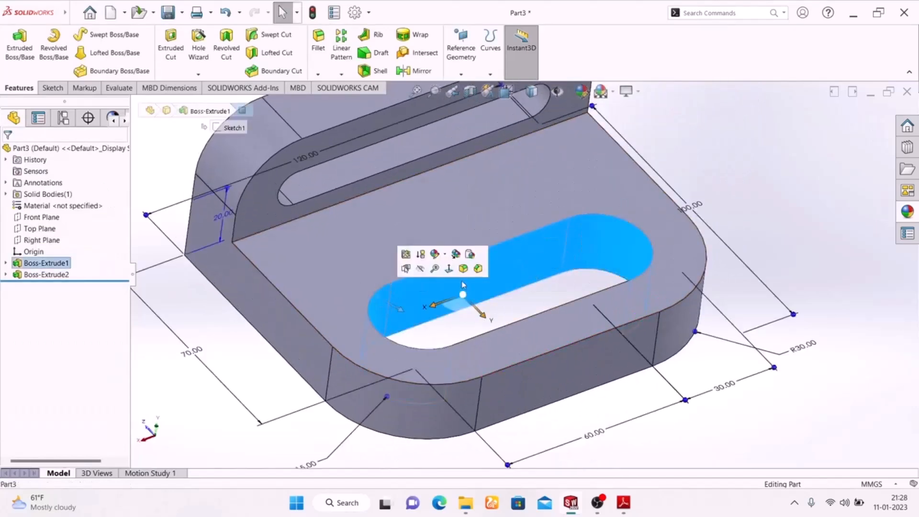
{"action": "middle_click_drag", "start_coordinate": [468, 289], "coordinate": [506, 362]}
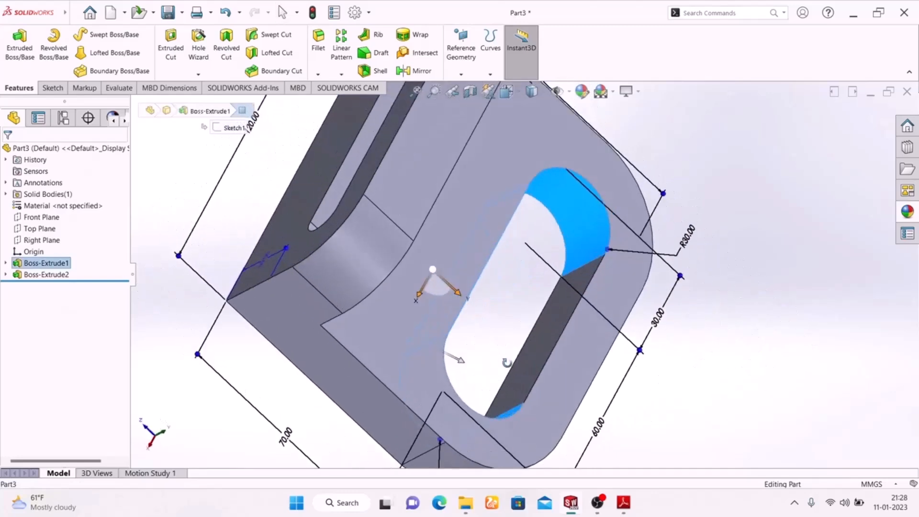
{"action": "left_click", "coordinate": [551, 330]}
{"action": "left_click", "coordinate": [561, 233], "text": "ctrl"}
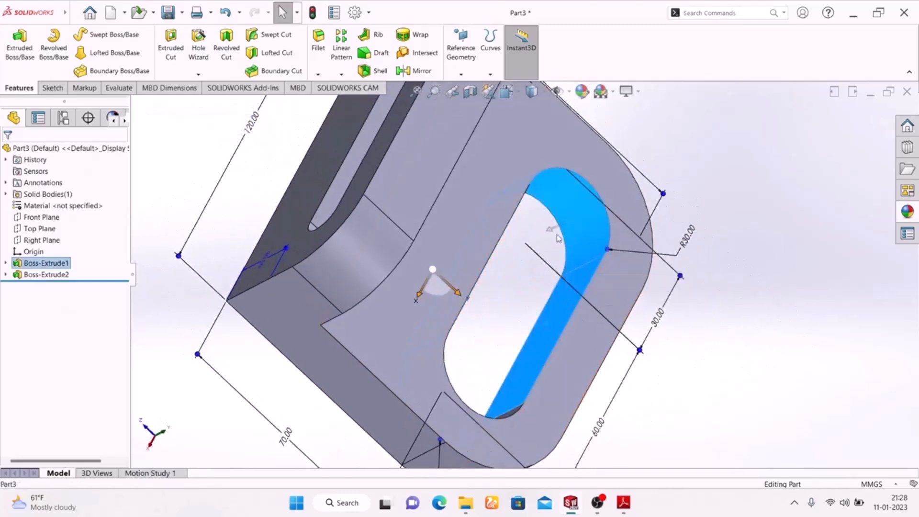
{"action": "middle_click_drag", "start_coordinate": [718, 365], "coordinate": [639, 325]}
{"action": "left_click", "coordinate": [462, 249], "text": "ctrl"}
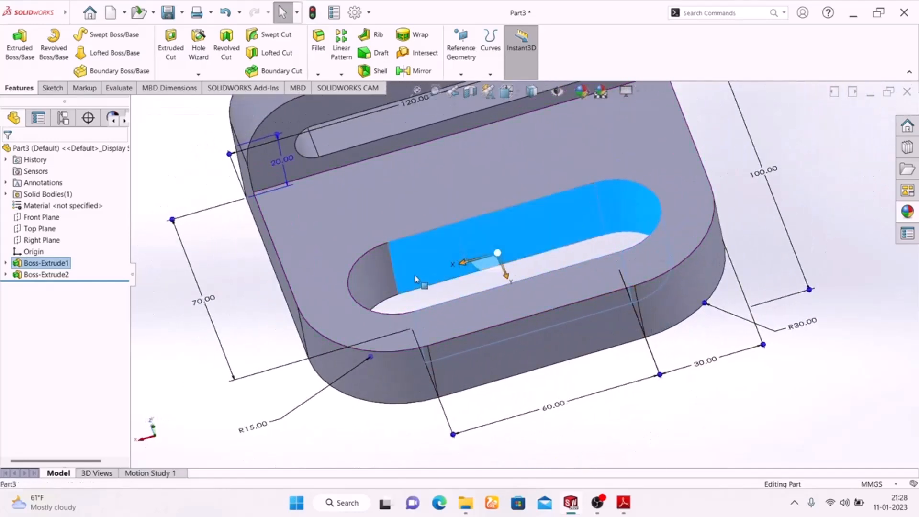
{"action": "left_click", "coordinate": [376, 278], "text": "ctrl"}
{"action": "scroll", "coordinate": [488, 285], "scroll_direction": "up", "scroll_amount": 3}
{"action": "scroll", "coordinate": [498, 204], "scroll_direction": "down", "scroll_amount": 5}
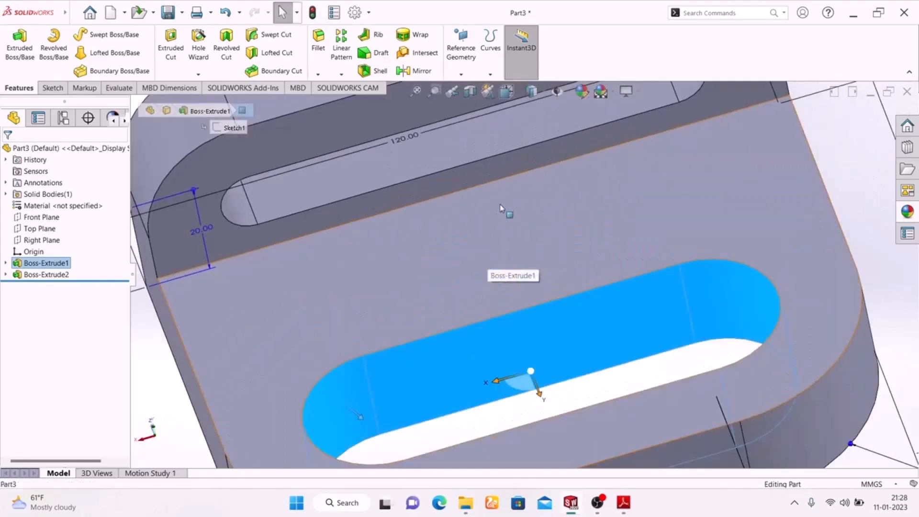
{"action": "scroll", "coordinate": [486, 162], "scroll_direction": "up", "scroll_amount": 2}
{"action": "left_click", "coordinate": [442, 142], "text": "ctrl"}
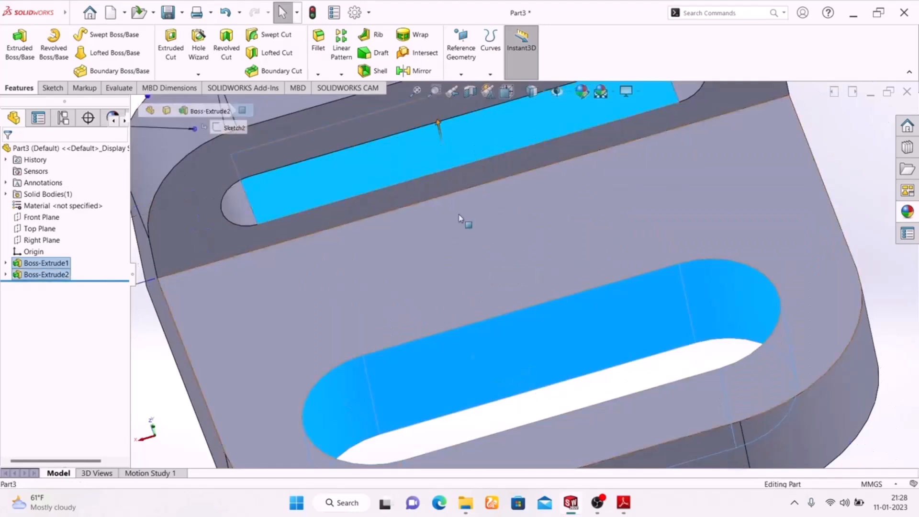
{"action": "scroll", "coordinate": [485, 213], "scroll_direction": "up", "scroll_amount": 2}
{"action": "left_click", "coordinate": [618, 161], "text": "ctrl"}
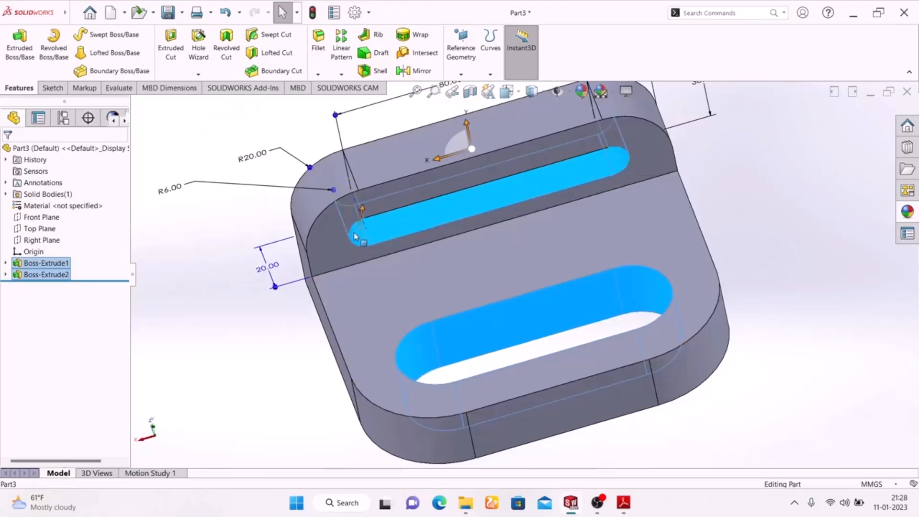
{"action": "middle_click_drag", "start_coordinate": [770, 251], "coordinate": [663, 295]}
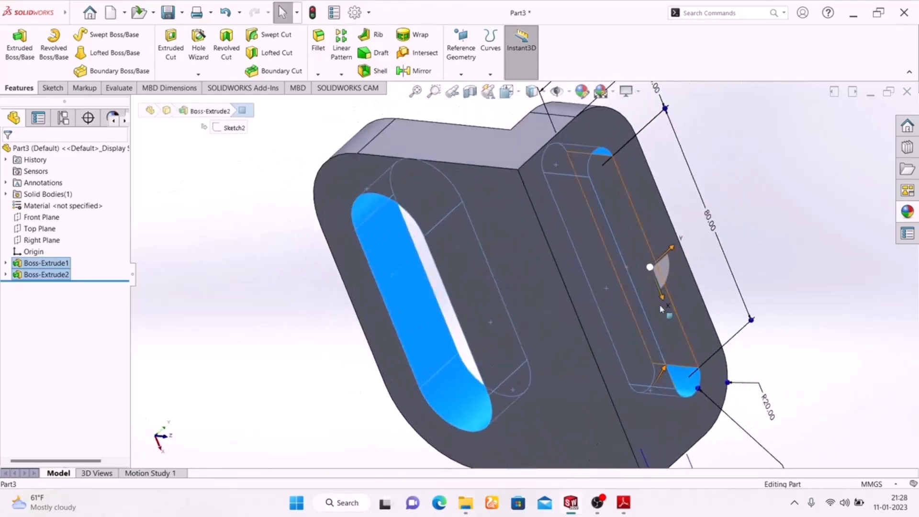
{"action": "left_click", "coordinate": [671, 338]}
{"action": "middle_click_drag", "start_coordinate": [289, 232], "coordinate": [470, 435]}
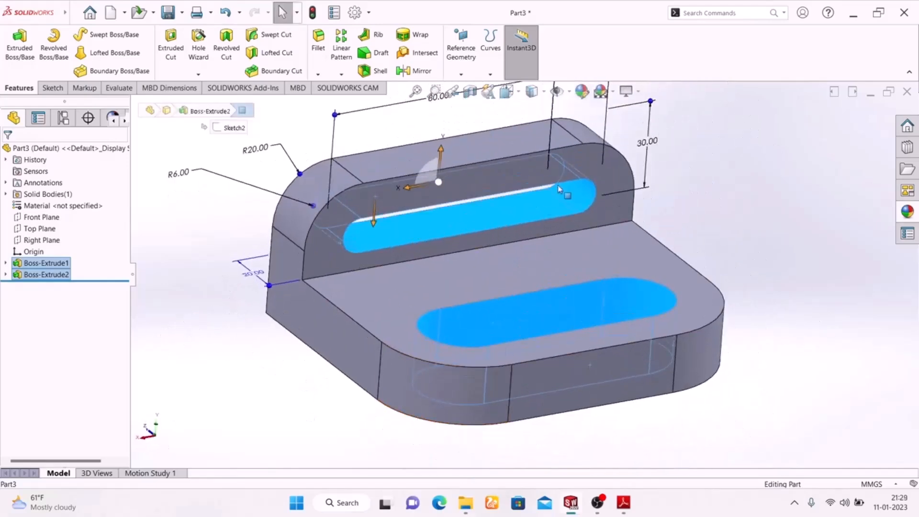
{"action": "left_click", "coordinate": [581, 91]}
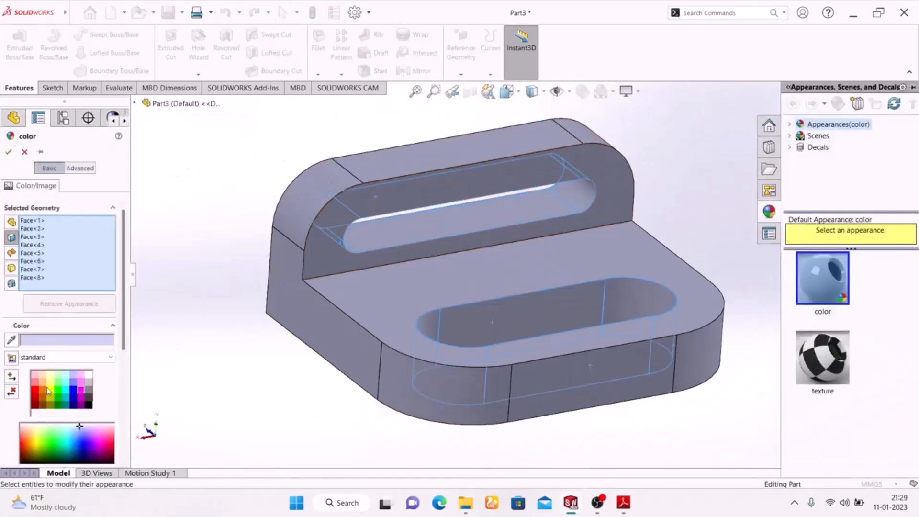
{"action": "left_click", "coordinate": [57, 392]}
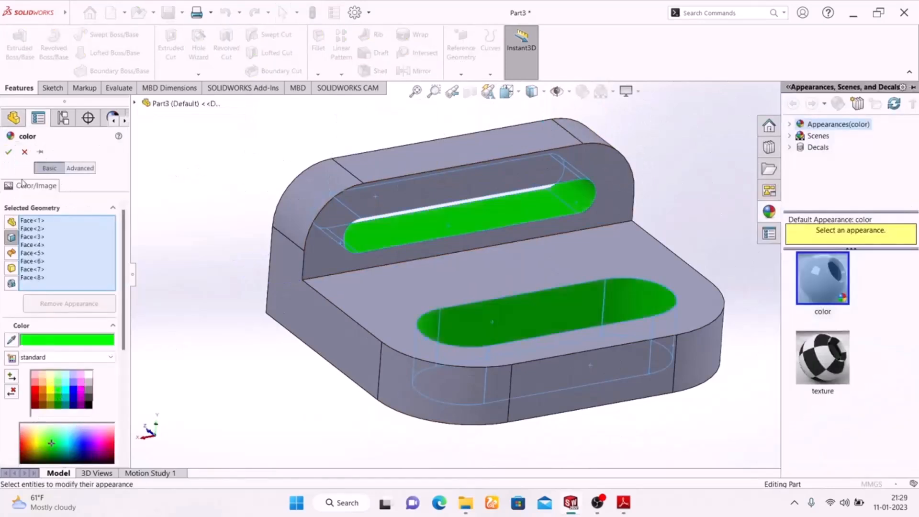
{"action": "left_click", "coordinate": [8, 152]}
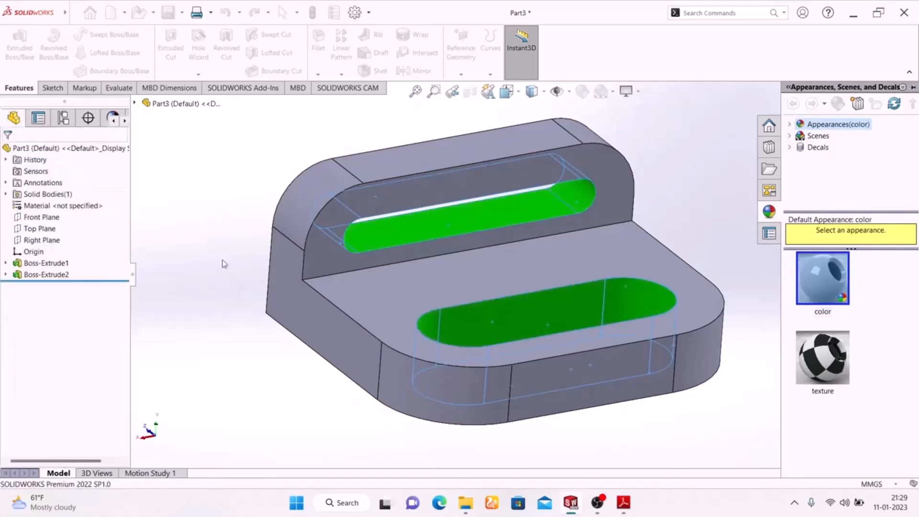
Check the face colors in the EXERCISE-02 drawing and color the base's two flat side faces and flat front face red
{"action": "left_click", "coordinate": [623, 504]}
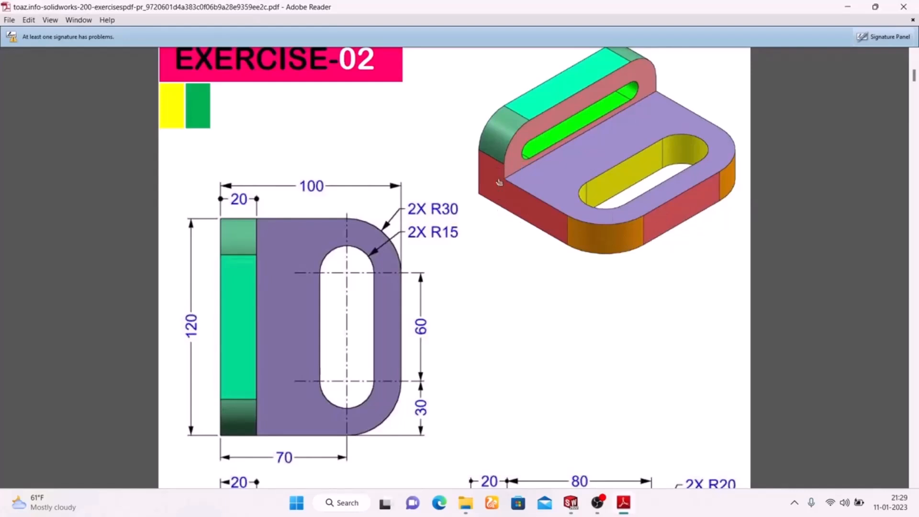
{"action": "left_click", "coordinate": [618, 501]}
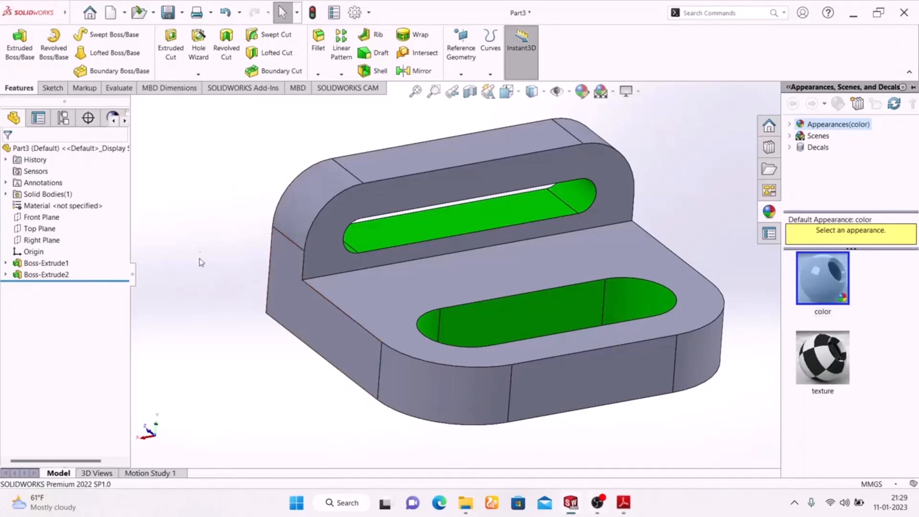
{"action": "left_click", "coordinate": [307, 303]}
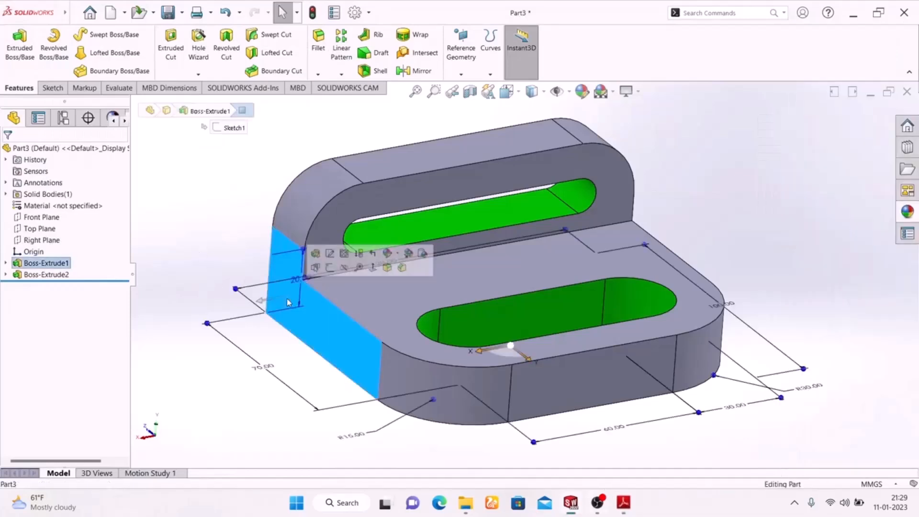
{"action": "left_click", "coordinate": [549, 390], "text": "ctrl"}
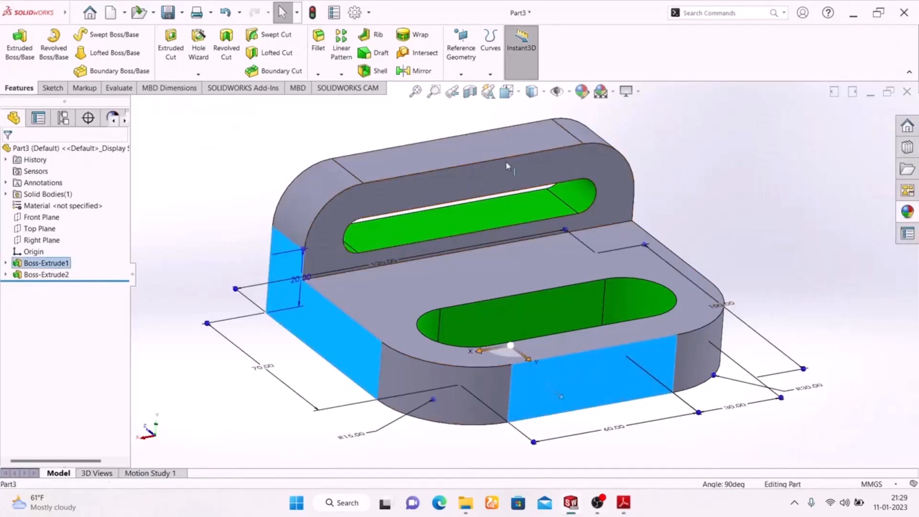
{"action": "middle_click_drag", "start_coordinate": [758, 241], "coordinate": [675, 264]}
{"action": "left_click", "coordinate": [704, 263], "text": "ctrl"}
{"action": "middle_click_drag", "start_coordinate": [267, 276], "coordinate": [118, 121]}
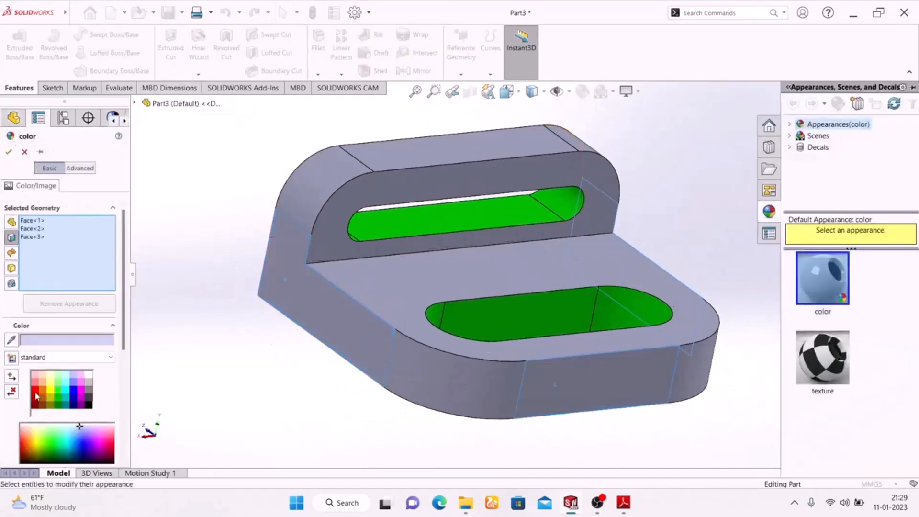
{"action": "left_click", "coordinate": [36, 394]}
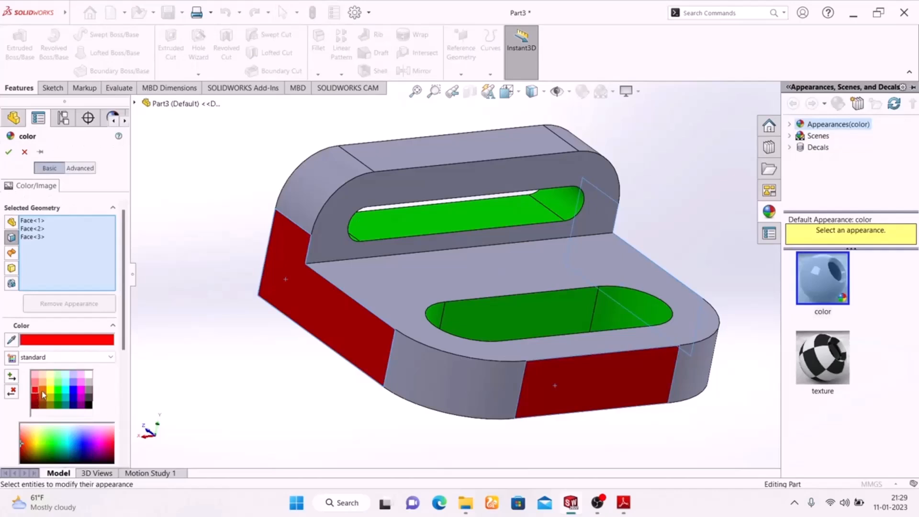
{"action": "left_click", "coordinate": [34, 382]}
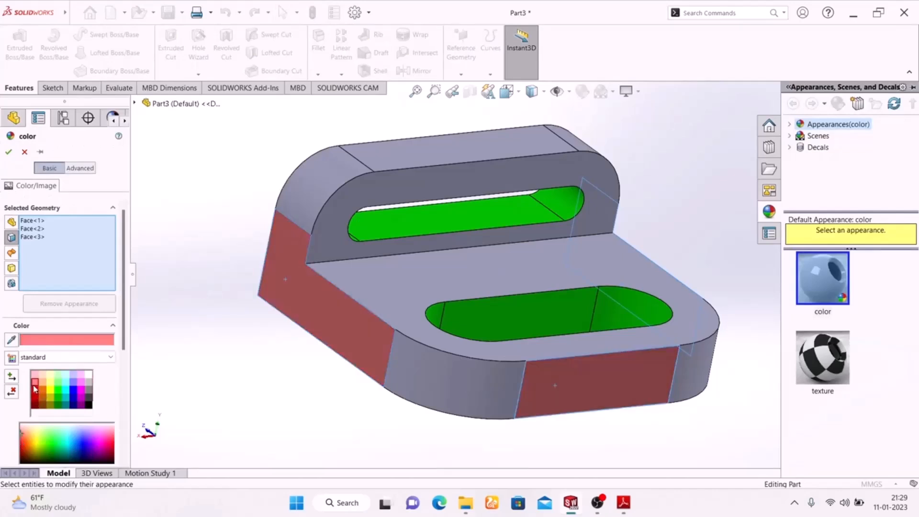
{"action": "left_click", "coordinate": [37, 395]}
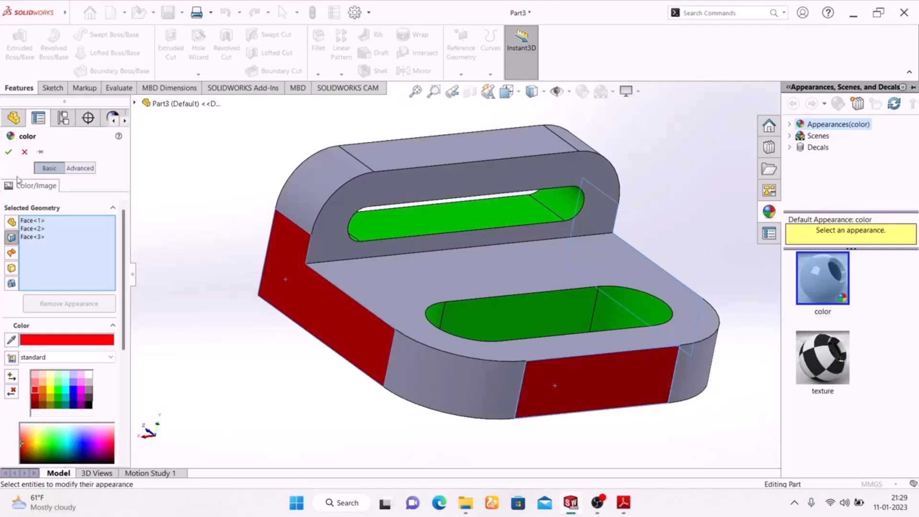
{"action": "left_click", "coordinate": [8, 153]}
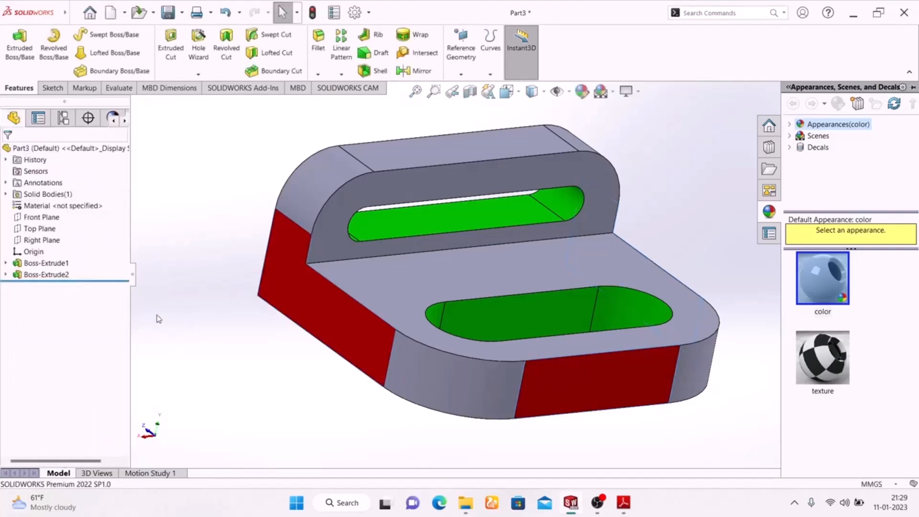
Review the EXERCISE-02 drawing views and color the four rounded outer corner faces of the base and upright yellow
{"action": "left_click", "coordinate": [623, 502]}
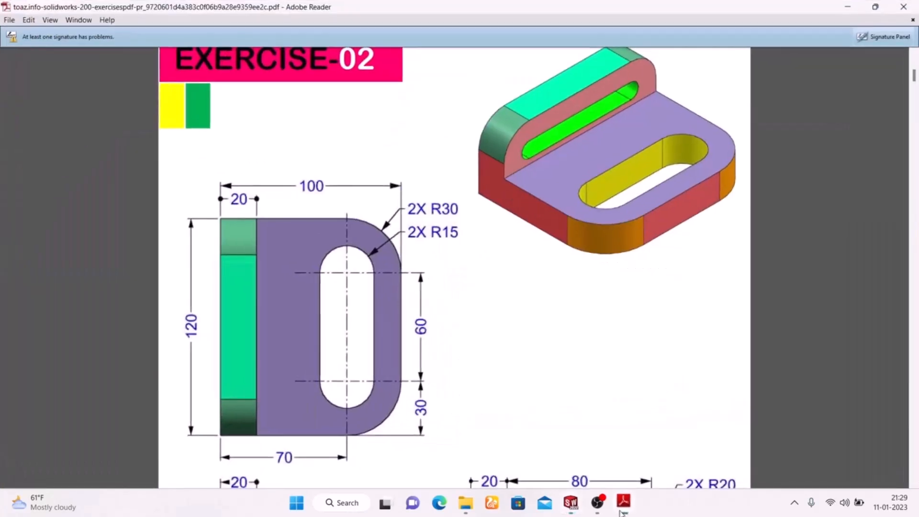
{"action": "scroll", "coordinate": [518, 362], "scroll_direction": "up", "scroll_amount": 2, "text": "ctrl"}
{"action": "scroll", "coordinate": [518, 362], "scroll_direction": "down", "scroll_amount": 3}
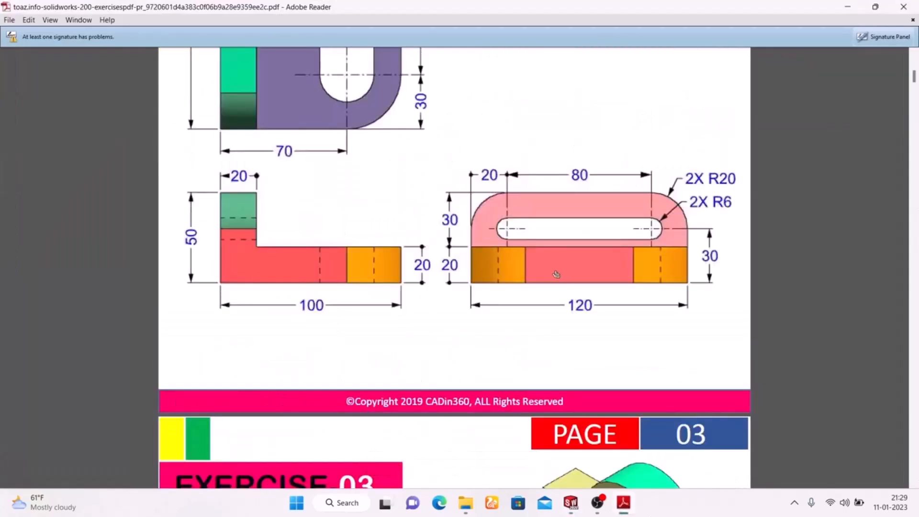
{"action": "scroll", "coordinate": [324, 286], "scroll_direction": "up", "scroll_amount": 3}
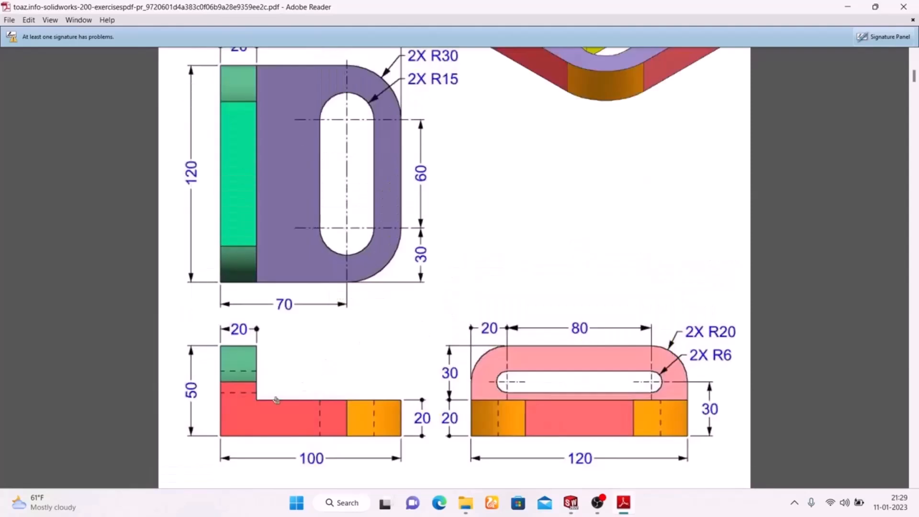
{"action": "left_click", "coordinate": [619, 508]}
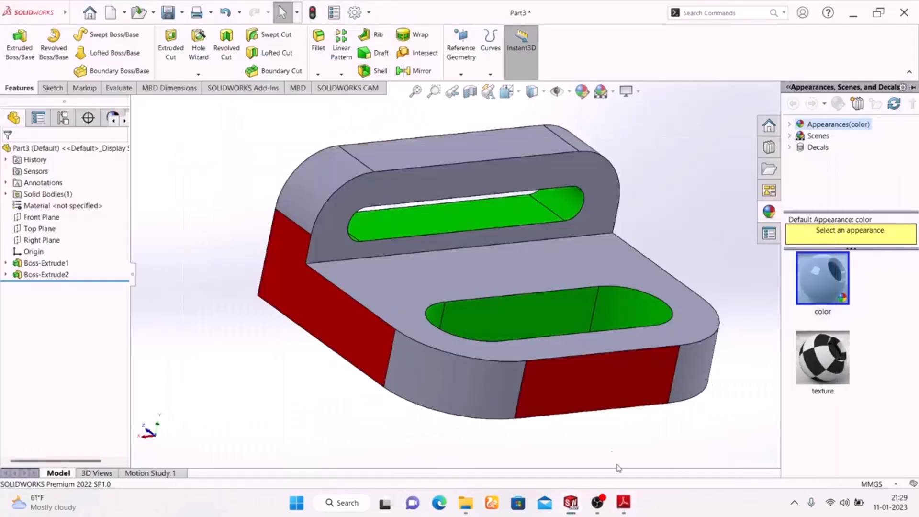
{"action": "left_click", "coordinate": [432, 377]}
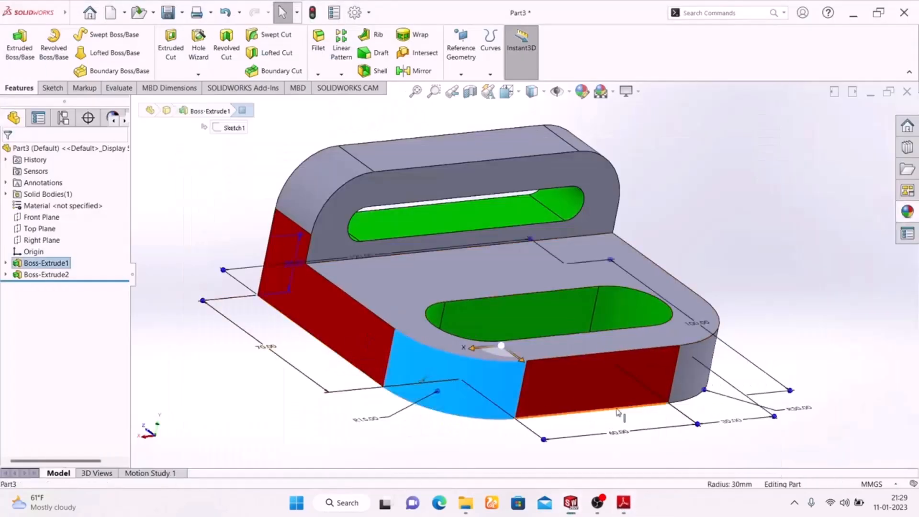
{"action": "left_click", "coordinate": [316, 190], "text": "ctrl"}
{"action": "middle_click_drag", "start_coordinate": [712, 236], "coordinate": [636, 240]}
{"action": "left_click", "coordinate": [699, 150], "text": "ctrl"}
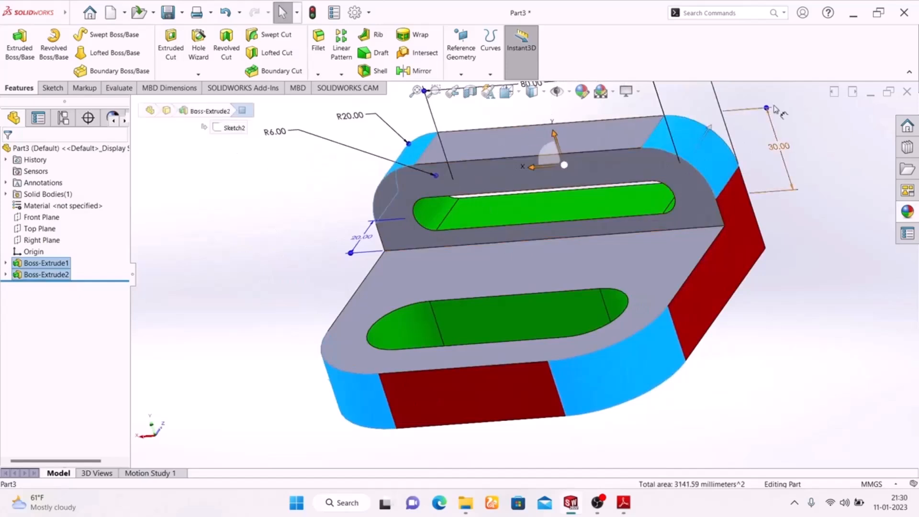
{"action": "left_click", "coordinate": [582, 92]}
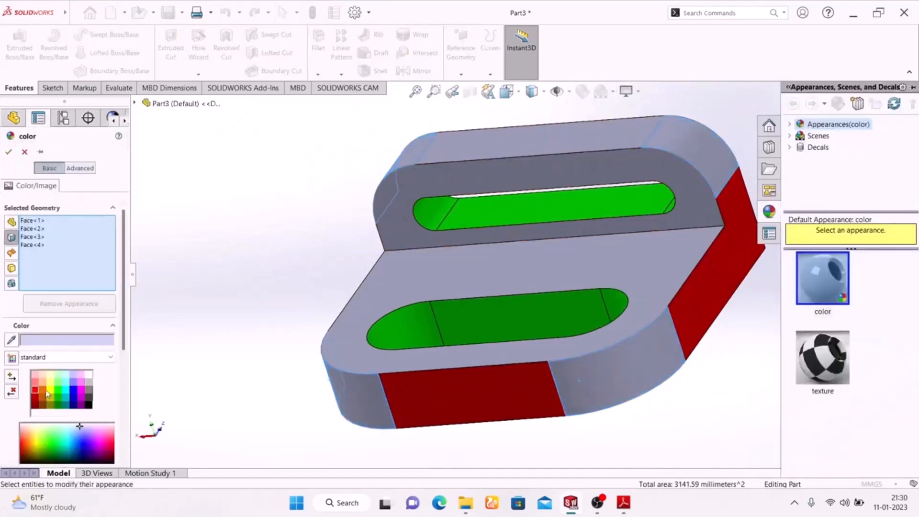
{"action": "left_click", "coordinate": [53, 393]}
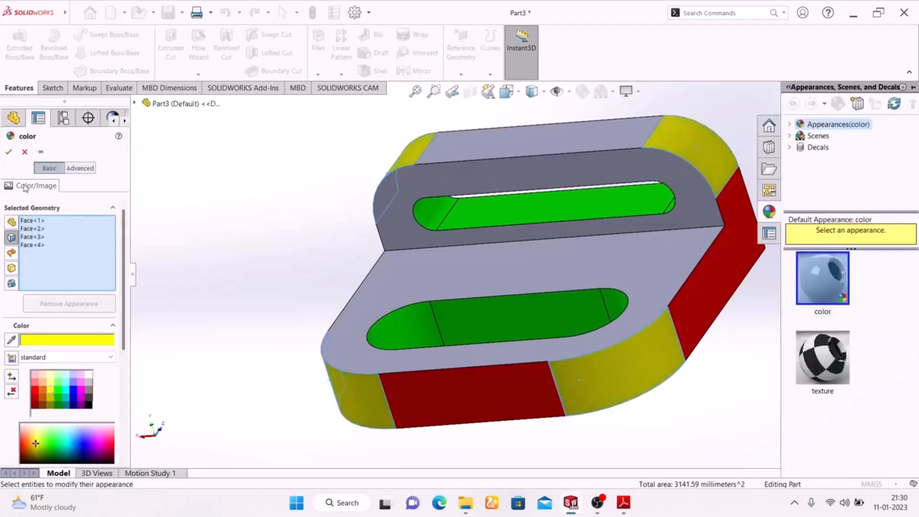
{"action": "left_click", "coordinate": [9, 153]}
Color the base's underside and the bracket's flat back face cyan
{"action": "middle_click_drag", "start_coordinate": [212, 287], "coordinate": [303, 129]}
{"action": "left_click", "coordinate": [429, 384]}
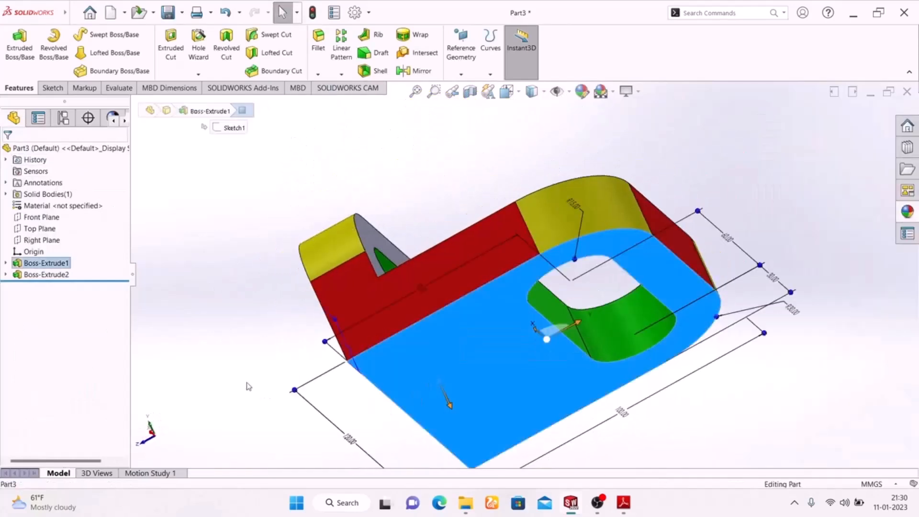
{"action": "middle_click_drag", "start_coordinate": [223, 312], "coordinate": [345, 322]}
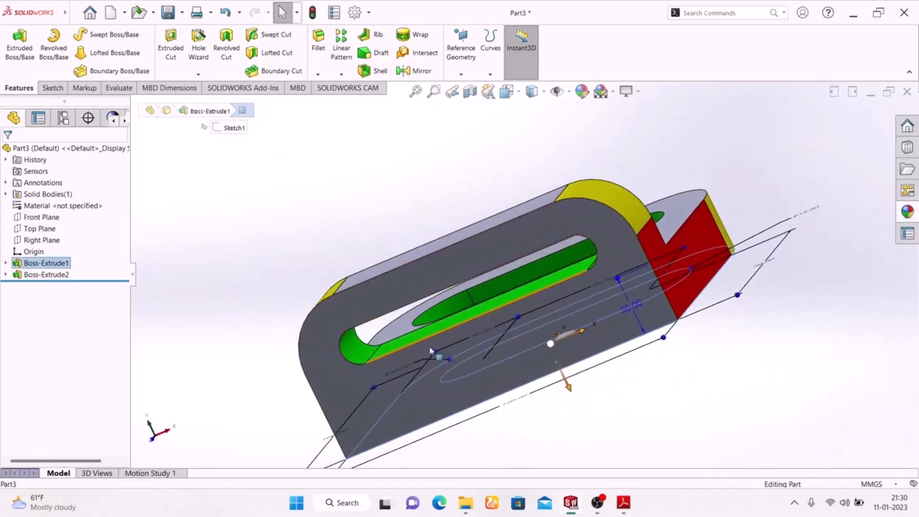
{"action": "left_click", "coordinate": [356, 385]}
{"action": "middle_click_drag", "start_coordinate": [709, 373], "coordinate": [633, 503]}
{"action": "middle_click_drag", "start_coordinate": [396, 197], "coordinate": [570, 112]}
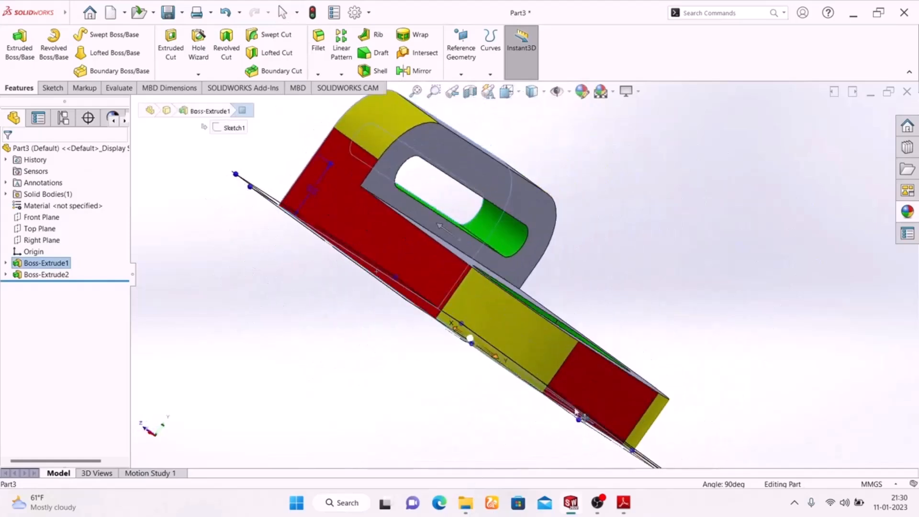
{"action": "left_click", "coordinate": [582, 92]}
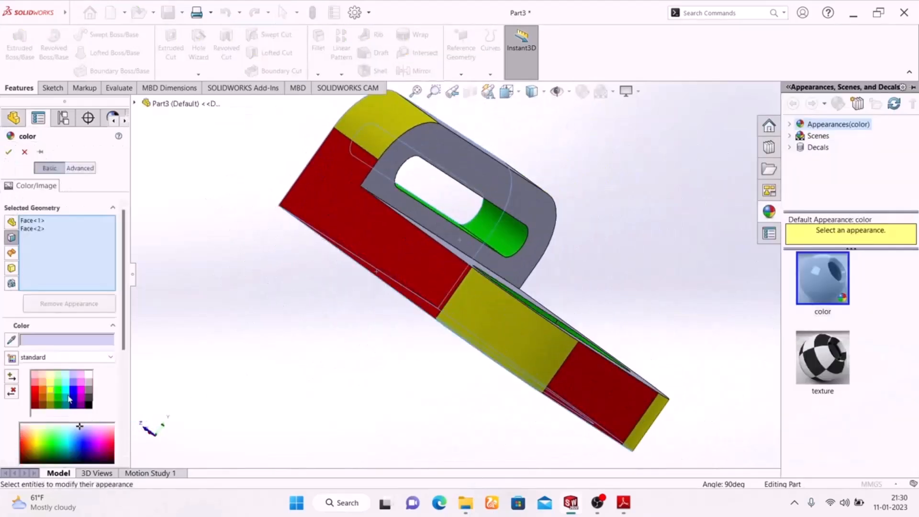
{"action": "left_click", "coordinate": [65, 393]}
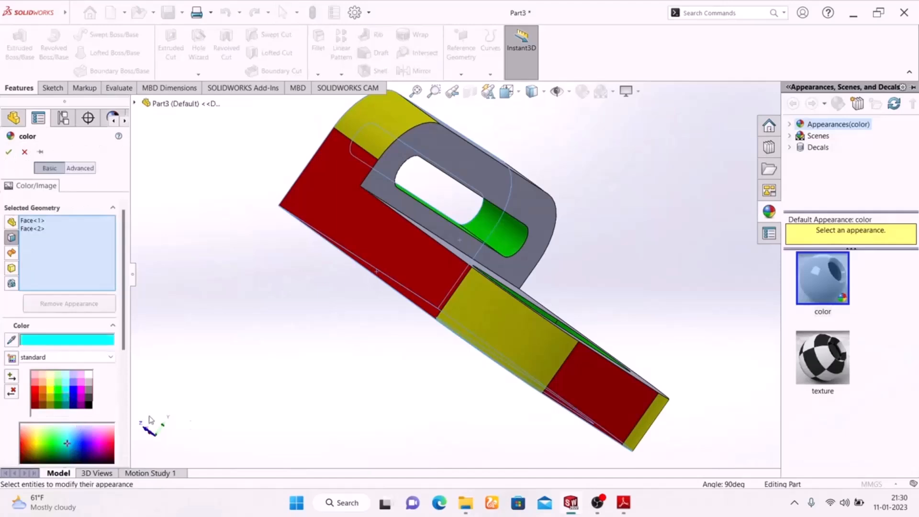
{"action": "left_click", "coordinate": [9, 152]}
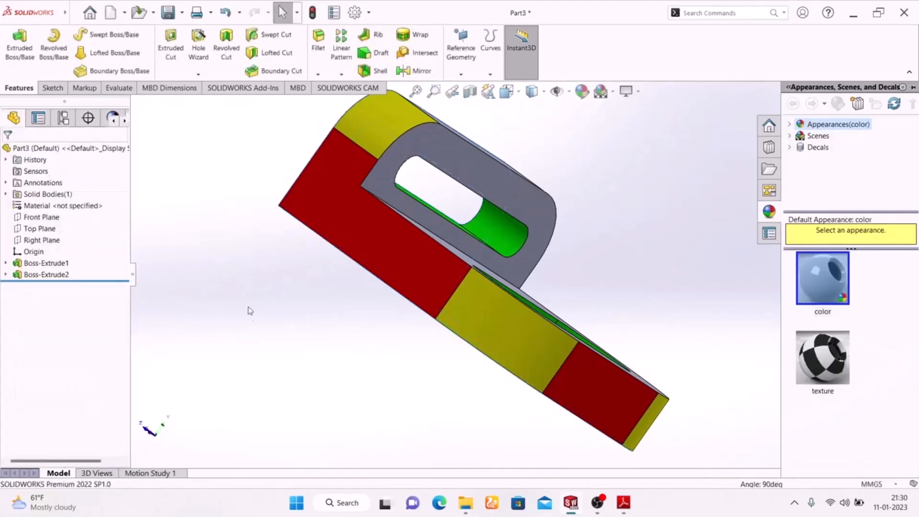
Color the base's top face and the upright's slotted front face magenta
{"action": "middle_click_drag", "start_coordinate": [247, 351], "coordinate": [220, 424]}
{"action": "left_click", "coordinate": [403, 300]}
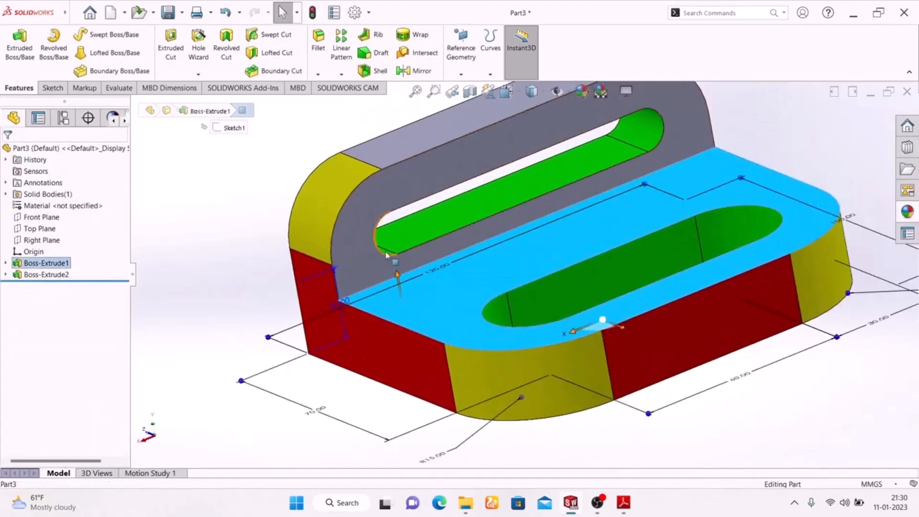
{"action": "left_click", "coordinate": [365, 242], "text": "ctrl"}
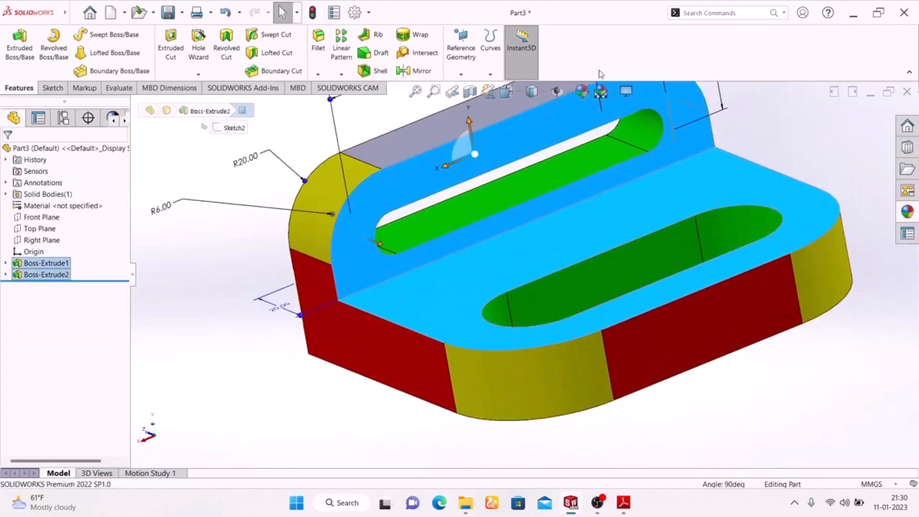
{"action": "left_click", "coordinate": [581, 91]}
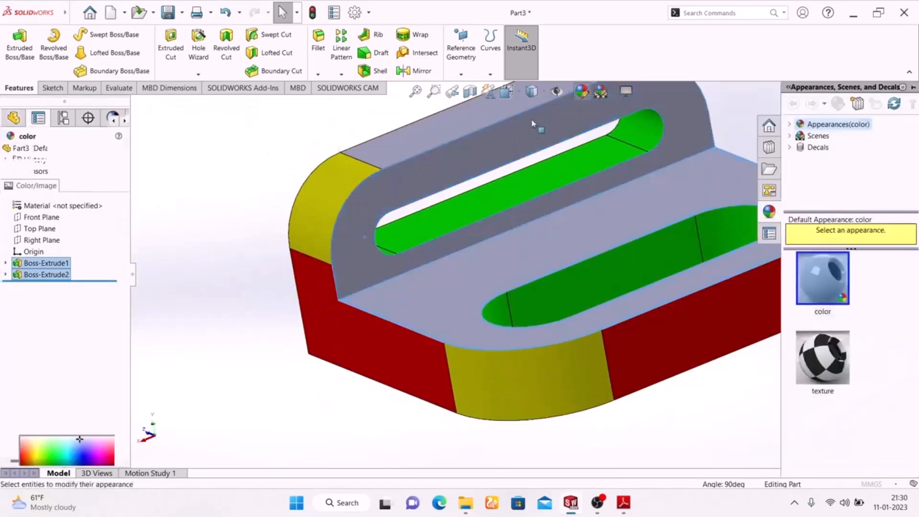
{"action": "left_click", "coordinate": [43, 390]}
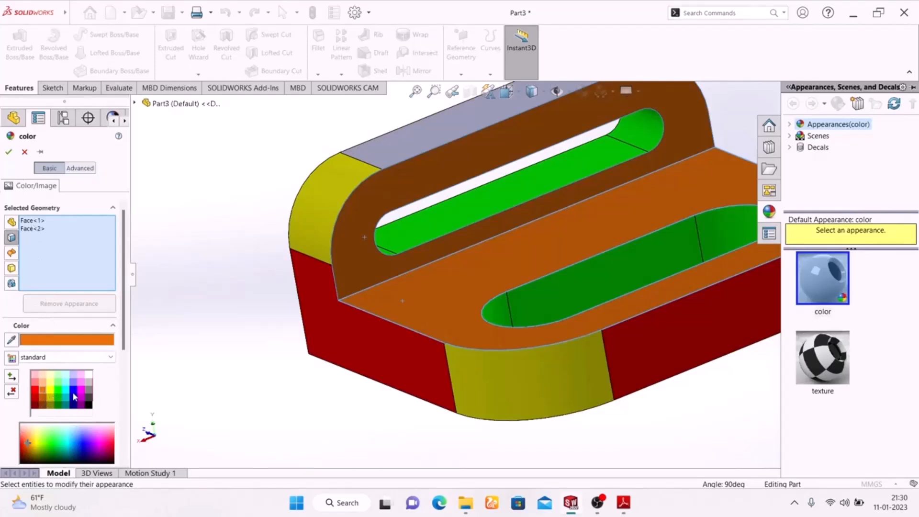
{"action": "left_click", "coordinate": [82, 393]}
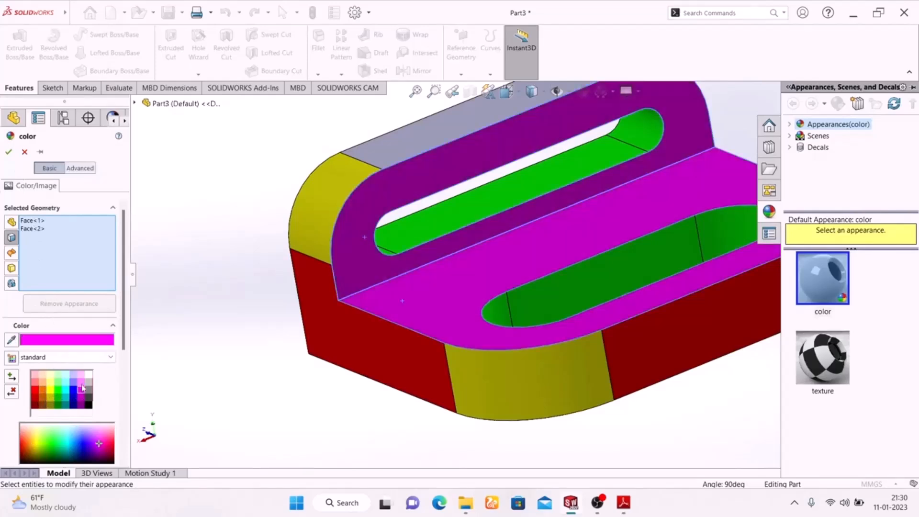
{"action": "left_click", "coordinate": [8, 153]}
Color the flat top face of the upright between its rounded corners red
{"action": "middle_click_drag", "start_coordinate": [324, 414], "coordinate": [320, 379]}
{"action": "key", "text": "f"}
{"action": "middle_click_drag", "start_coordinate": [628, 374], "coordinate": [546, 205]}
{"action": "scroll", "coordinate": [524, 146], "scroll_direction": "down", "scroll_amount": 5}
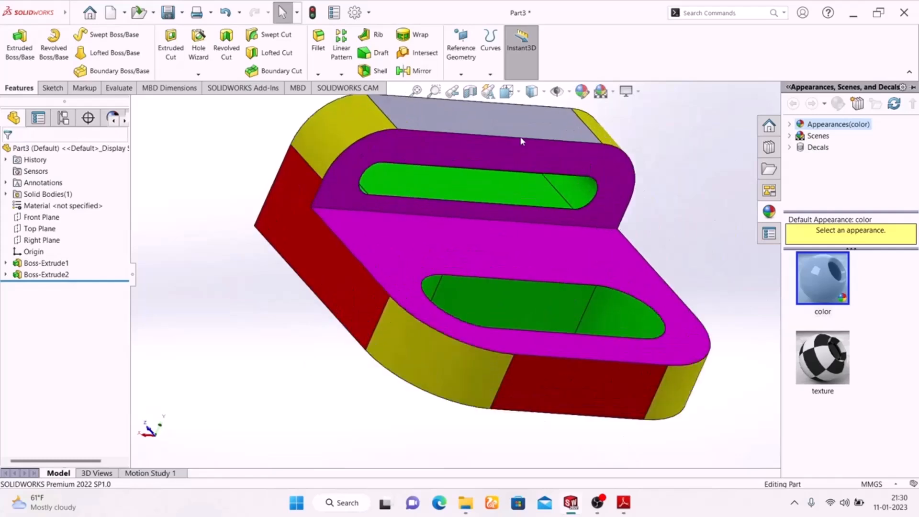
{"action": "left_click", "coordinate": [510, 117]}
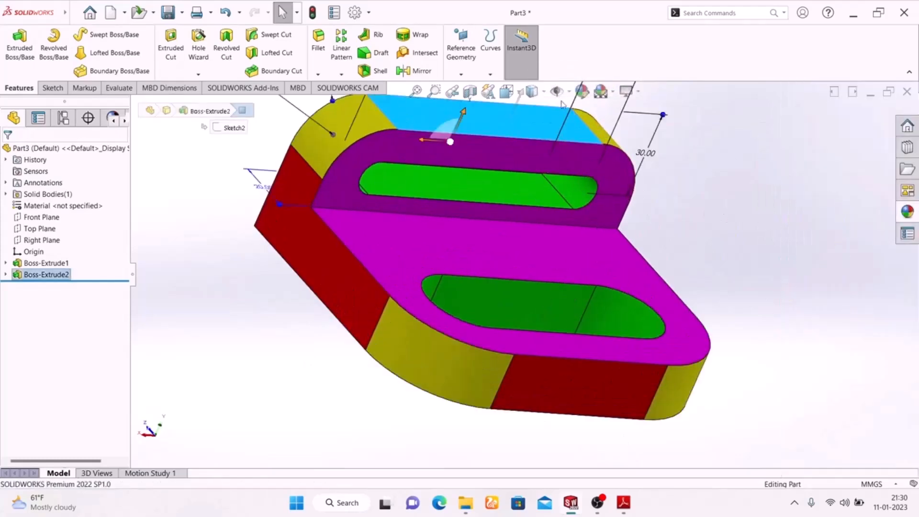
{"action": "key", "text": "Escape"}
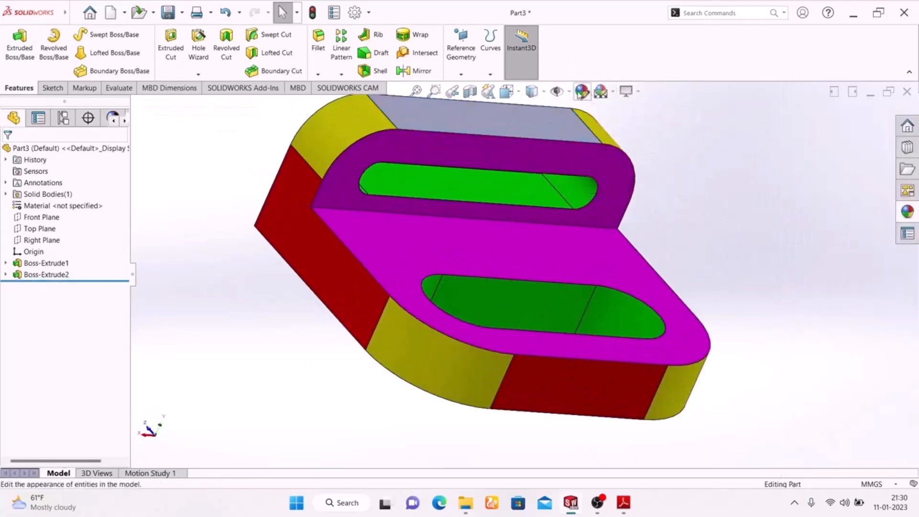
{"action": "left_click", "coordinate": [535, 128]}
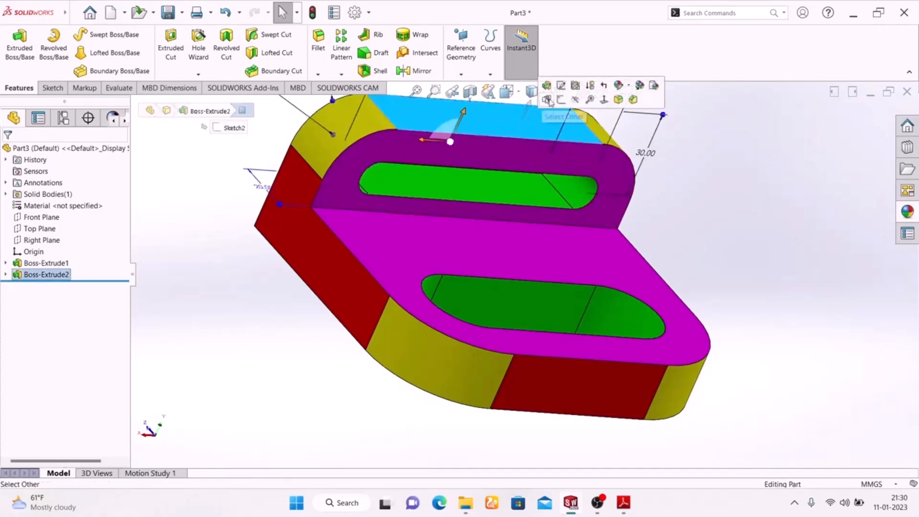
{"action": "left_click", "coordinate": [581, 91]}
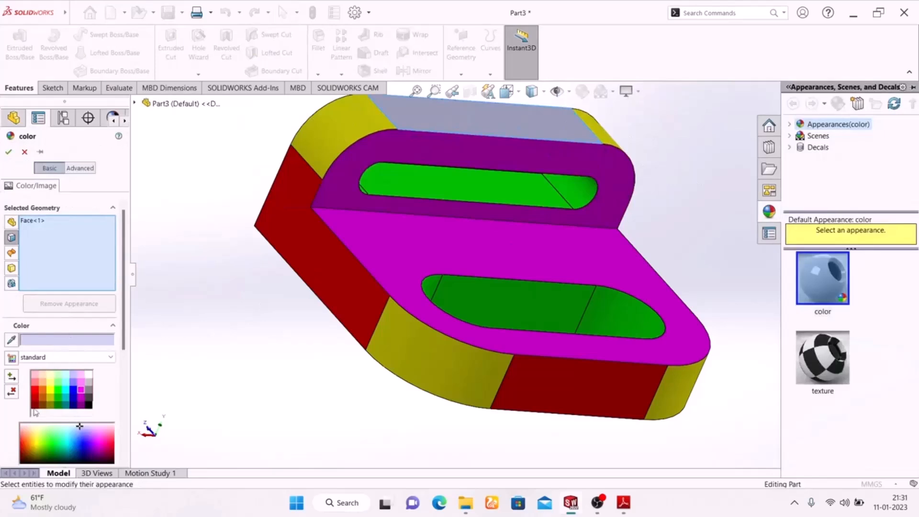
{"action": "left_click", "coordinate": [35, 391]}
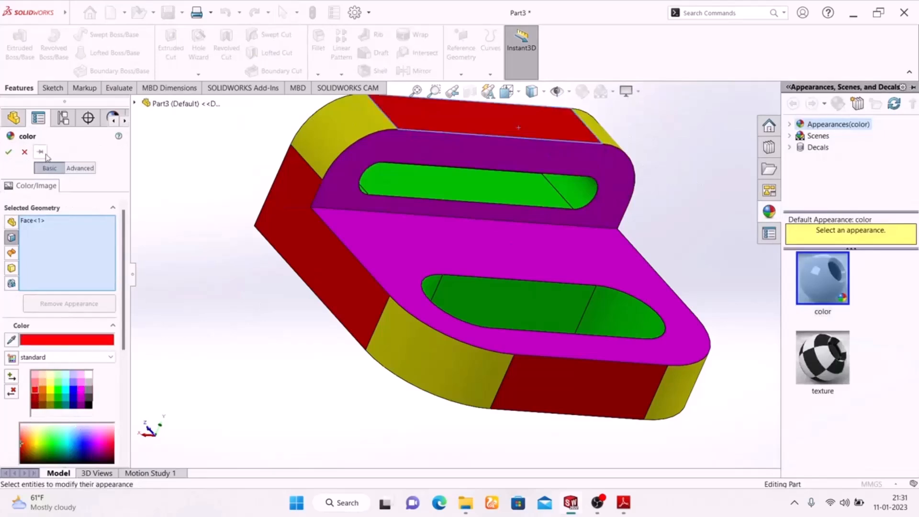
{"action": "left_click", "coordinate": [8, 153]}
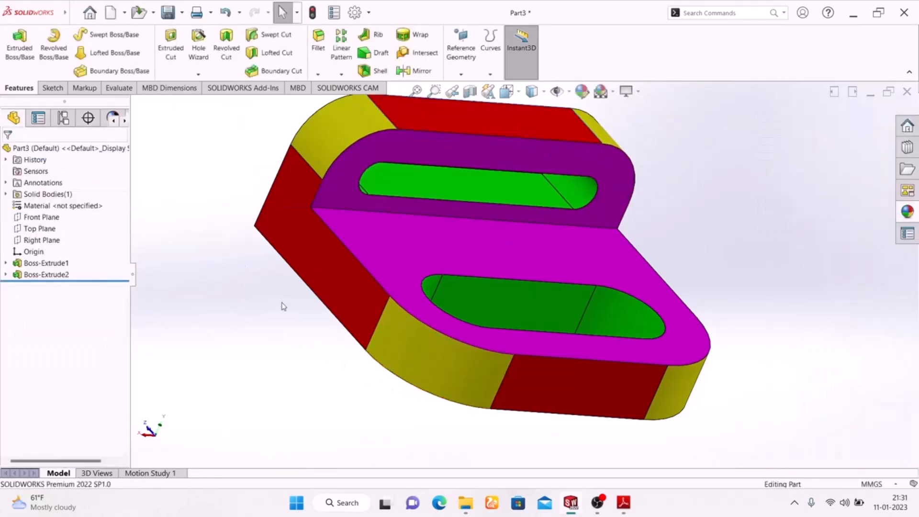
Change the bracket's background scene to plain white
{"action": "scroll", "coordinate": [275, 281], "scroll_direction": "up", "scroll_amount": 3}
{"action": "middle_click_drag", "start_coordinate": [275, 280], "coordinate": [261, 371]}
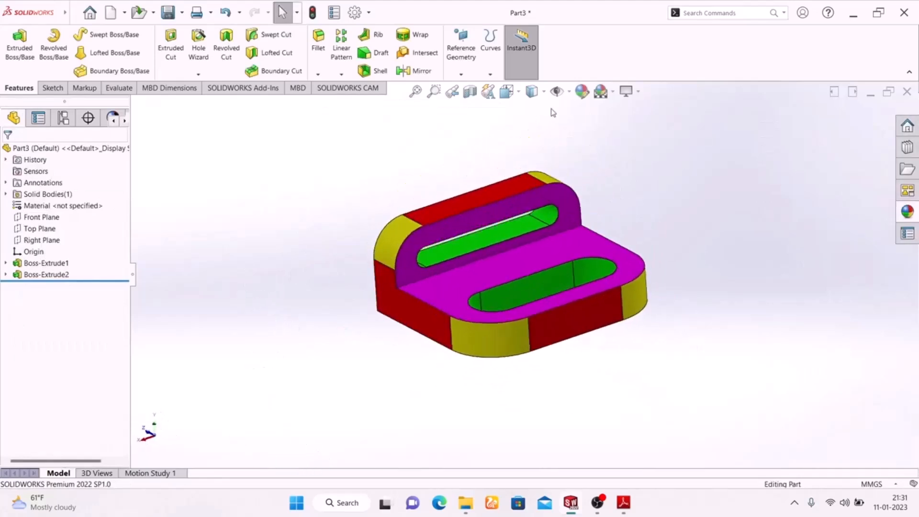
{"action": "left_click", "coordinate": [610, 96]}
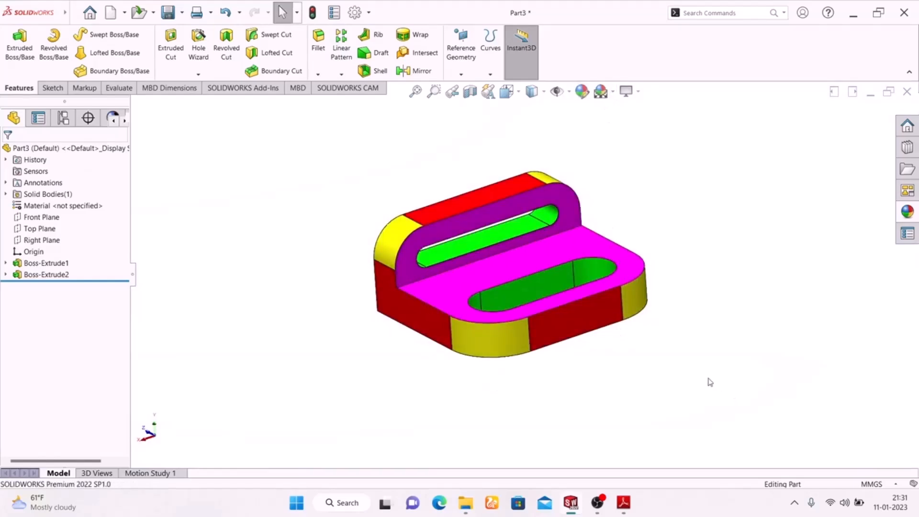
{"action": "middle_click_drag", "start_coordinate": [705, 367], "coordinate": [705, 389]}
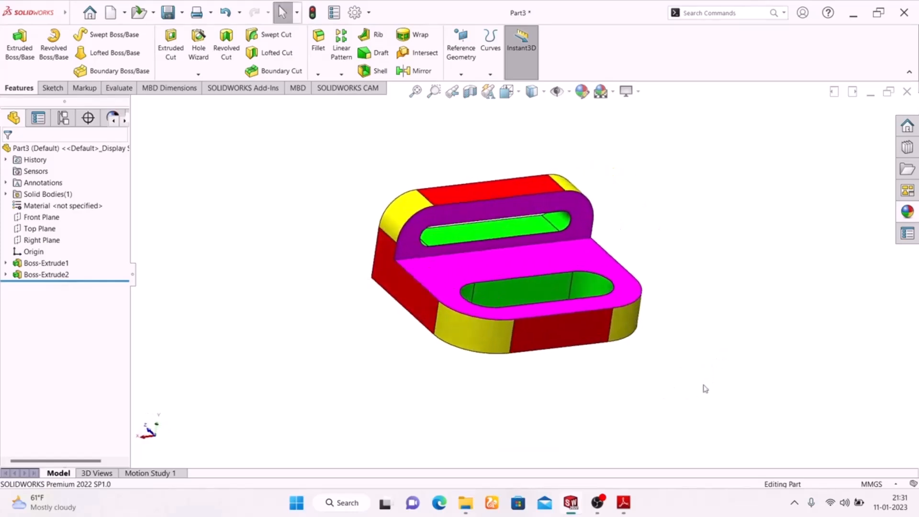
Try the RealView Graphics display on the colored bracket and turn it back off
{"action": "left_click", "coordinate": [639, 92]}
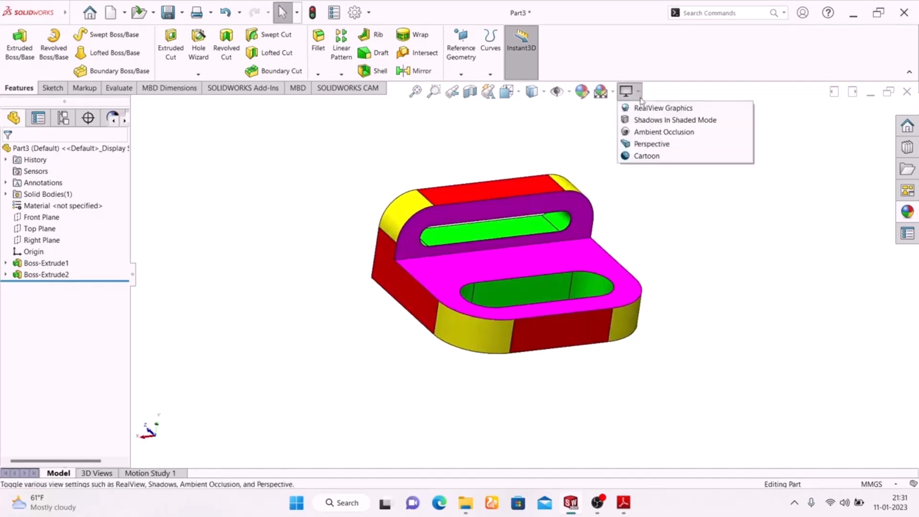
{"action": "left_click", "coordinate": [644, 117]}
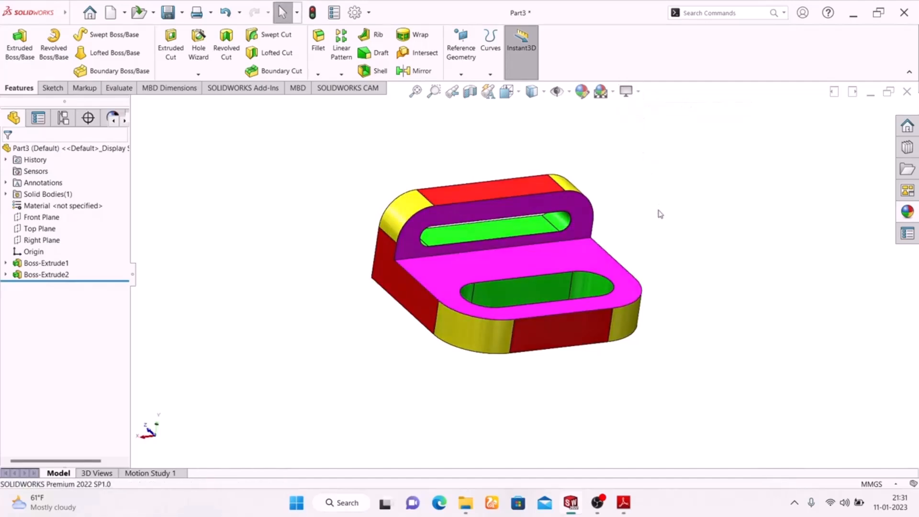
{"action": "middle_click_drag", "start_coordinate": [658, 218], "coordinate": [605, 301]}
{"action": "key", "text": "Escape"}
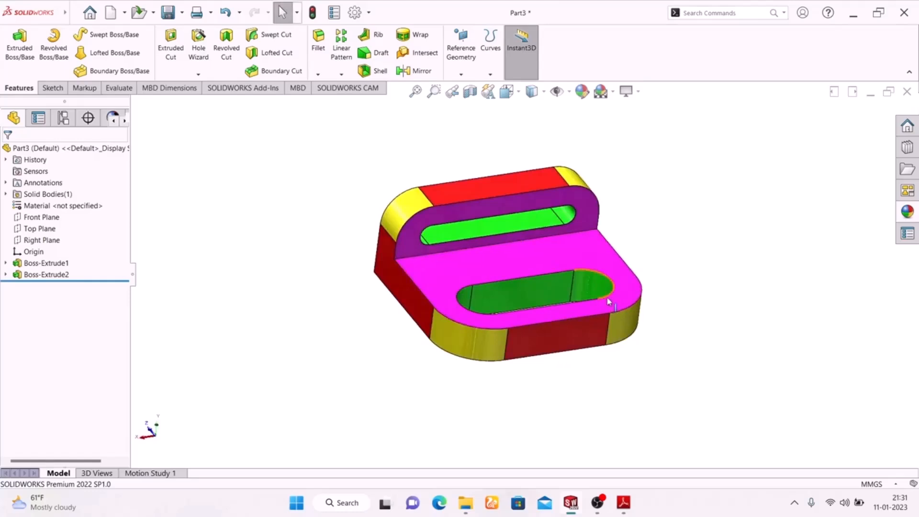
{"action": "left_click", "coordinate": [638, 92]}
{"action": "left_click", "coordinate": [641, 111]}
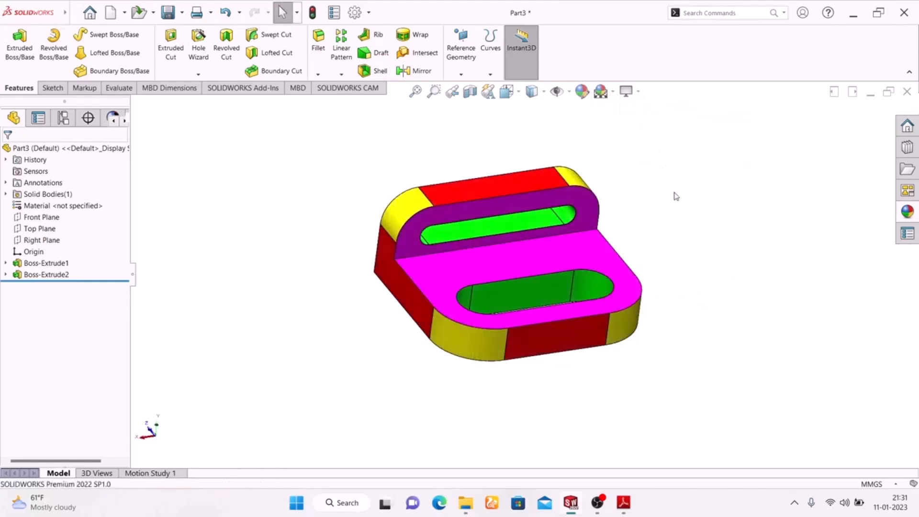